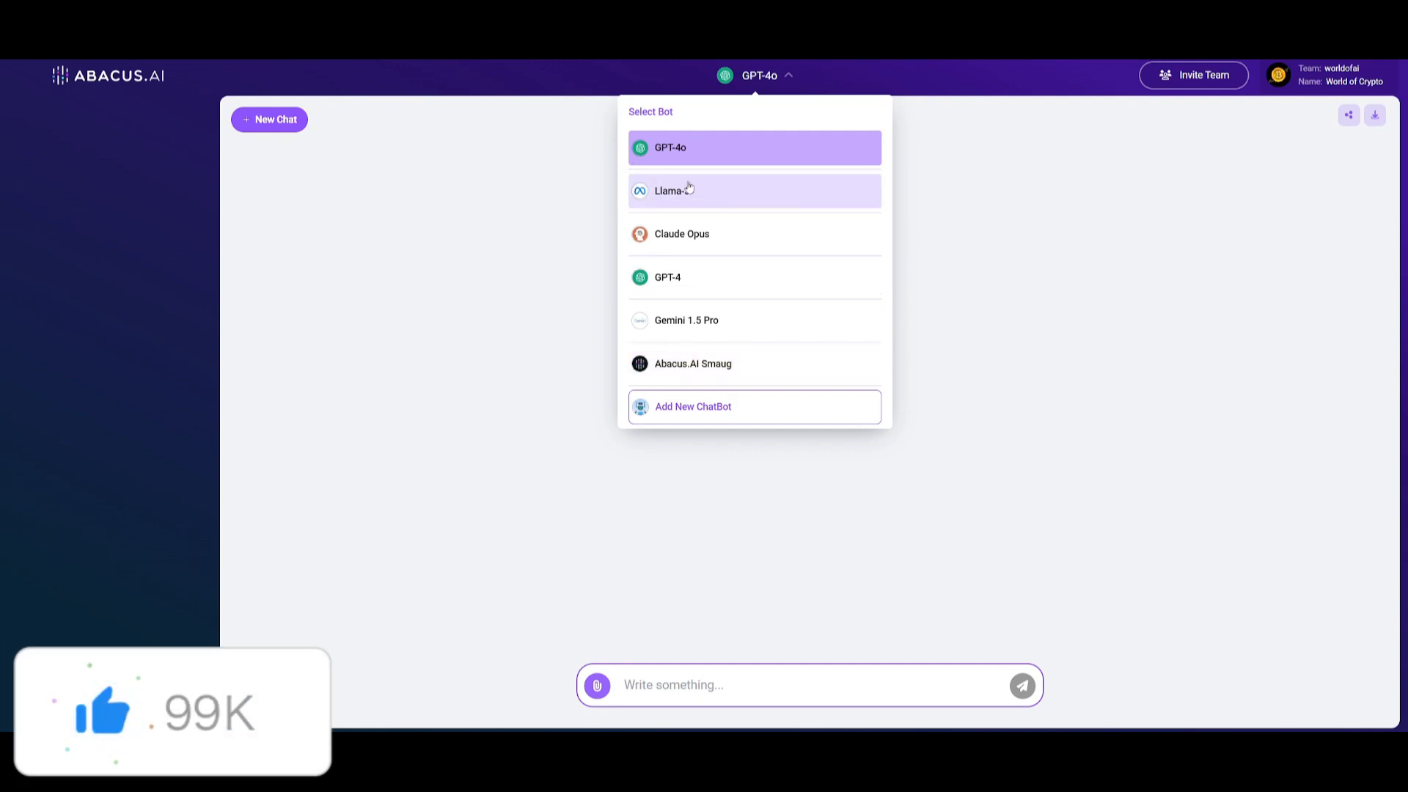
click(715, 411)
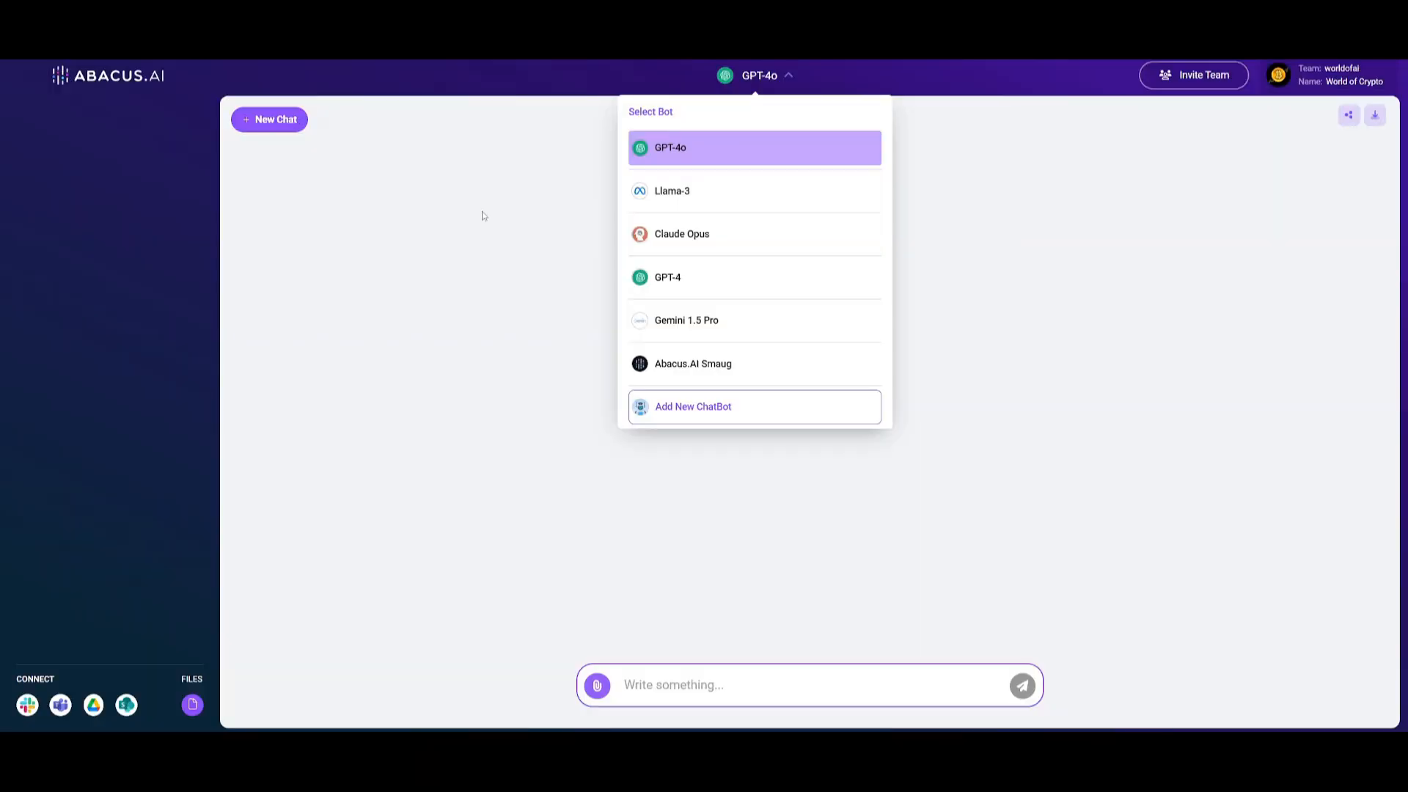
click(484, 215)
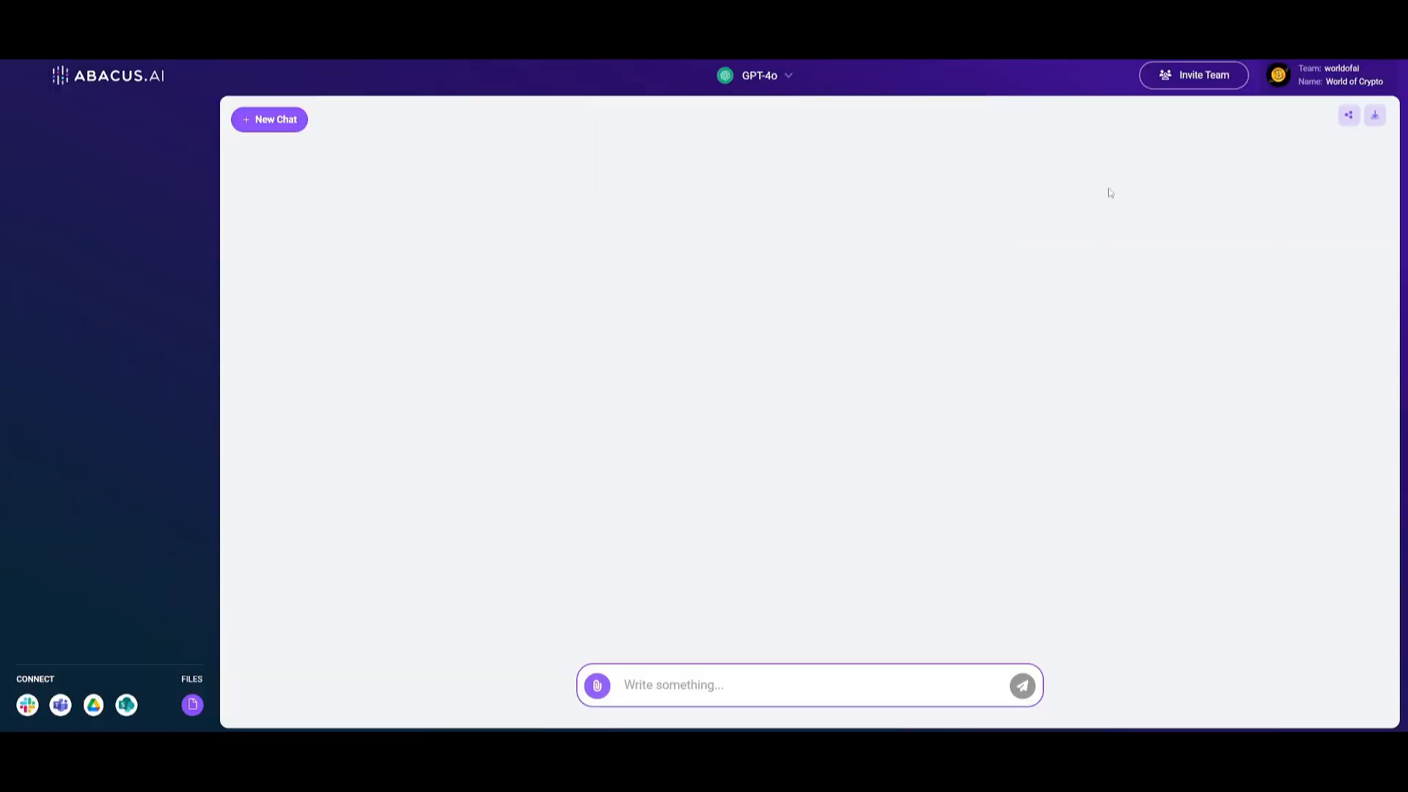
Look through the organization's Team, Groups, Connectors and custom Bots settings and the account profile page
click(1203, 82)
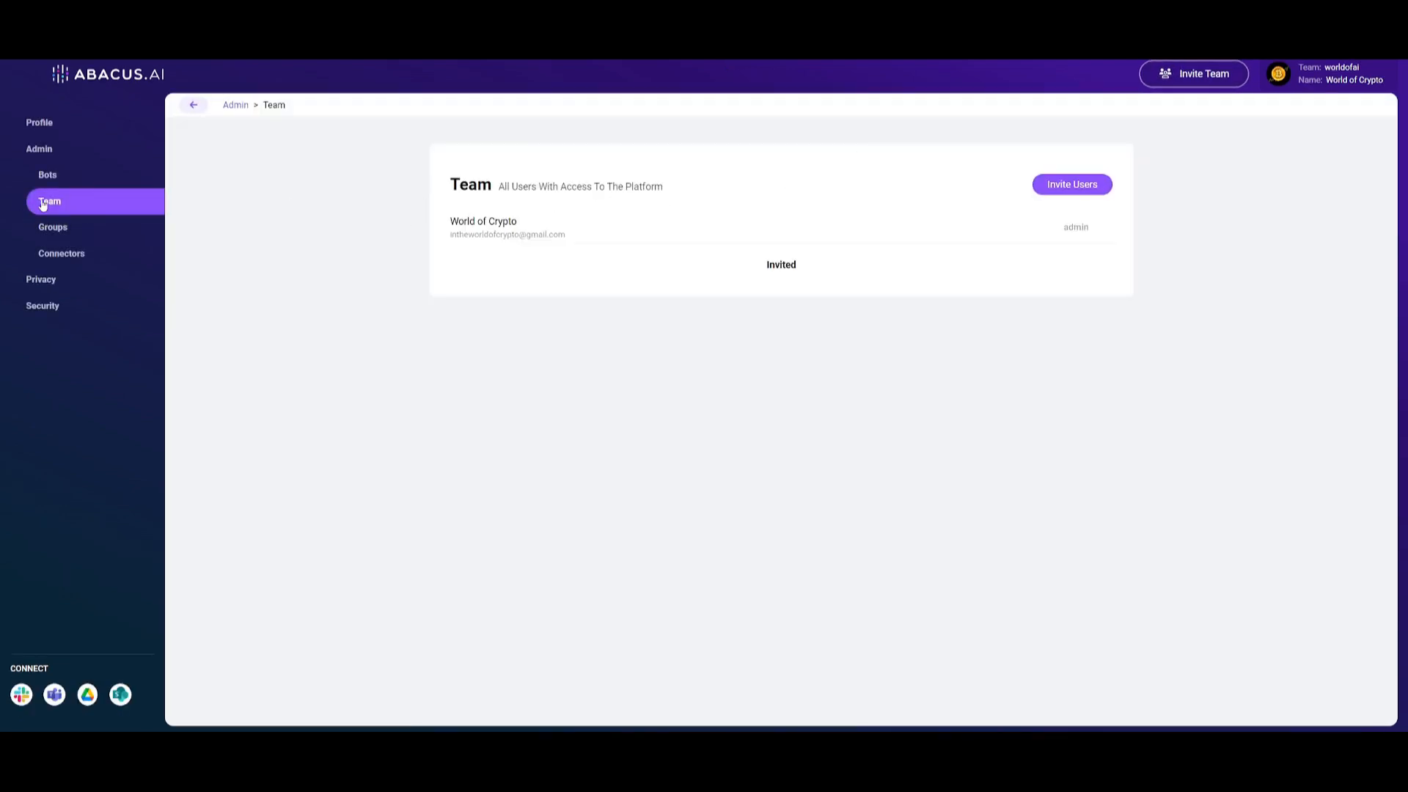
click(1058, 187)
click(59, 230)
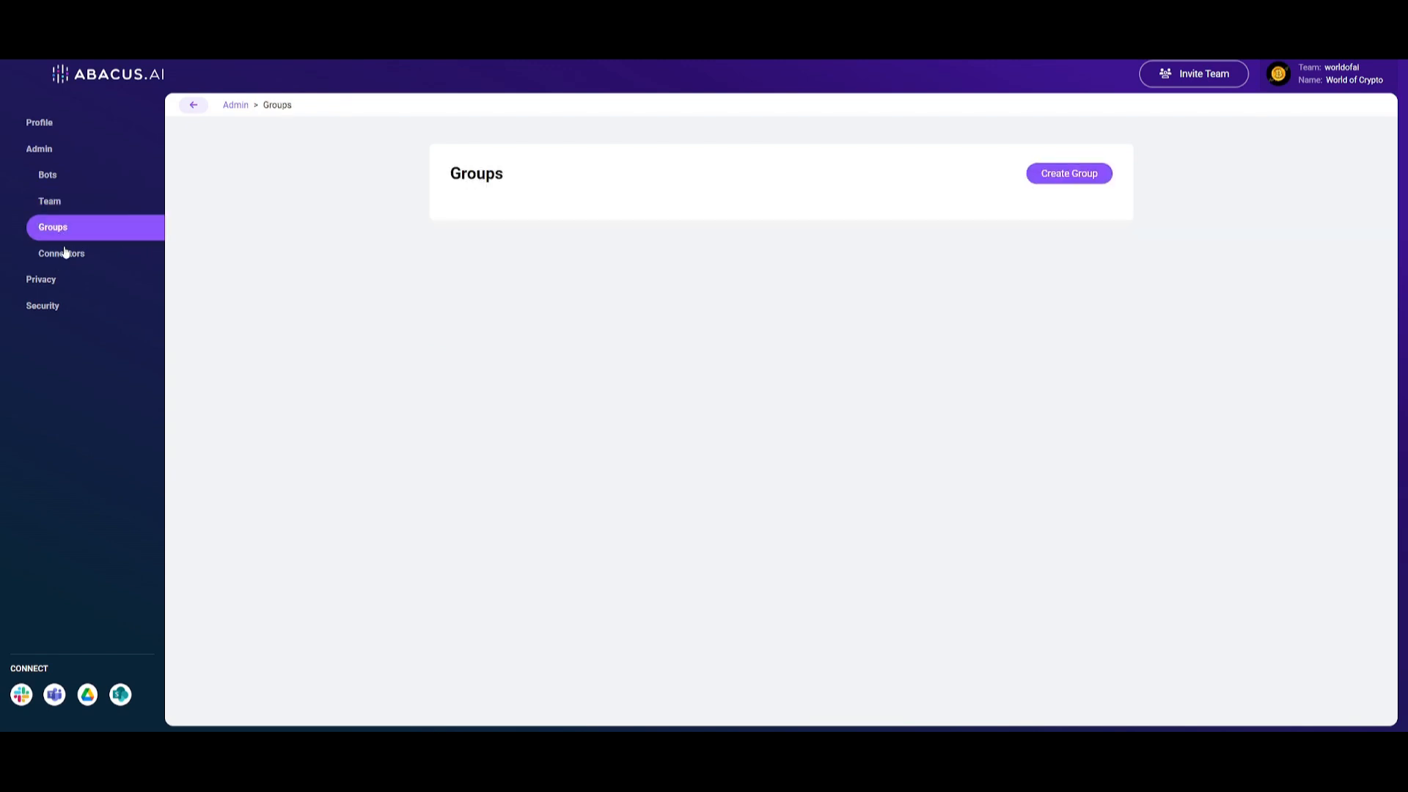
click(69, 260)
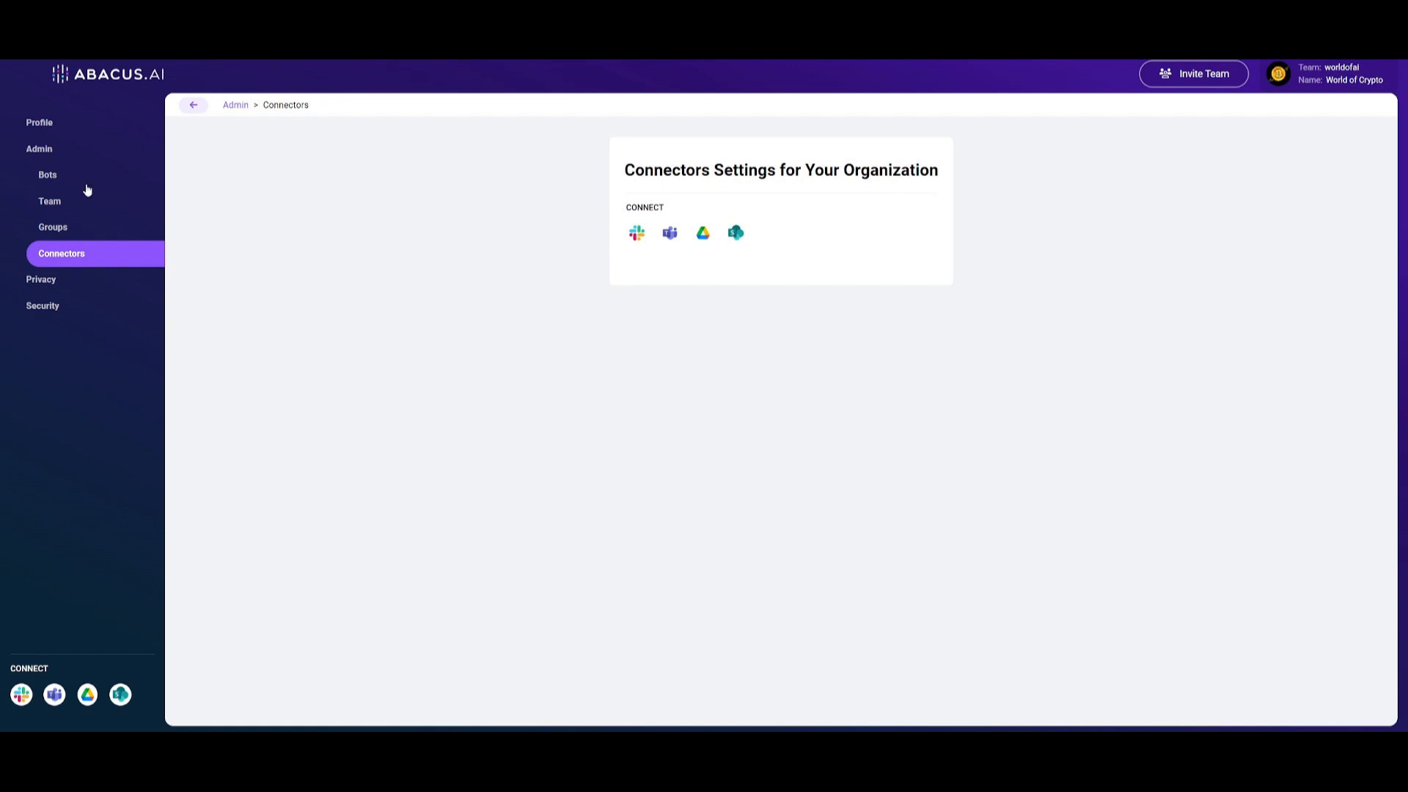
click(56, 184)
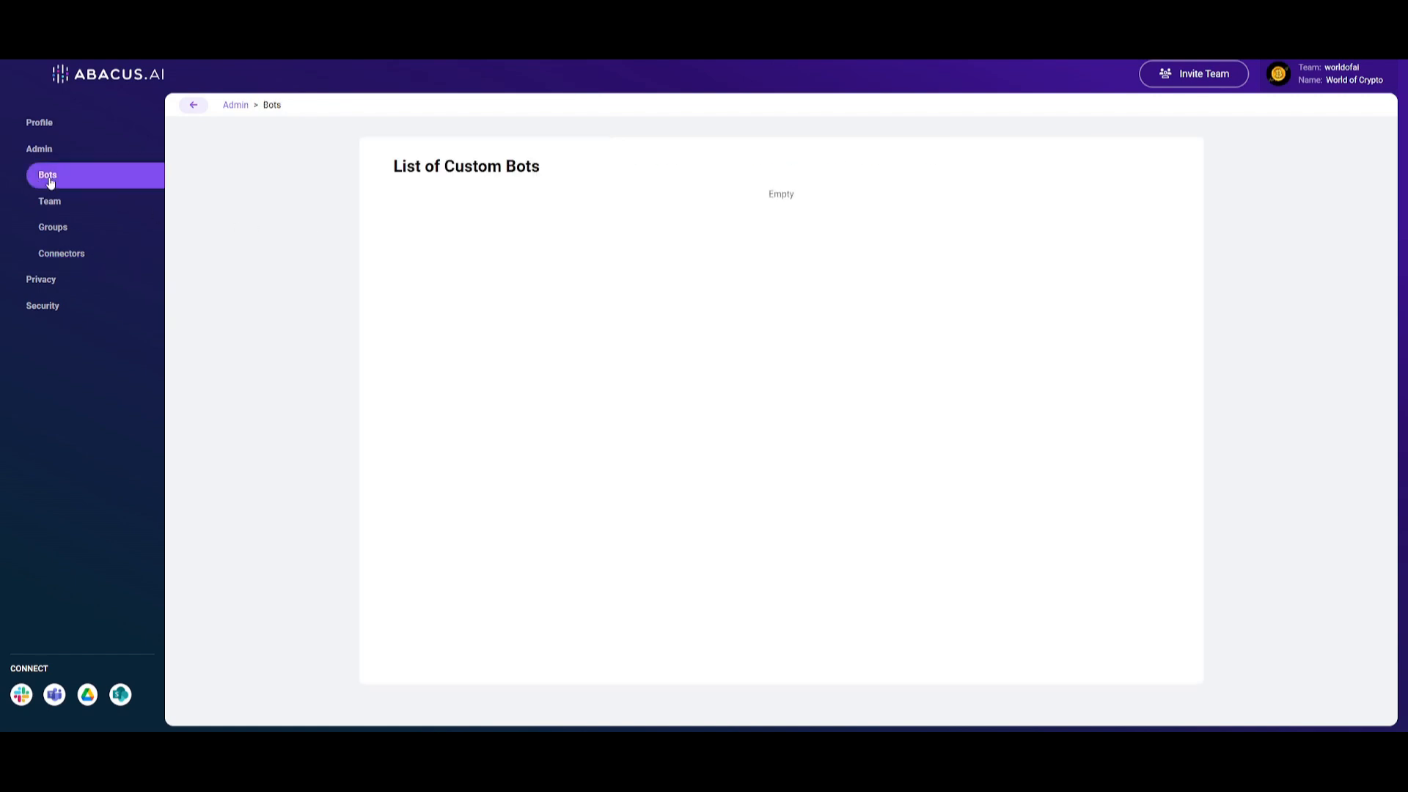
click(39, 122)
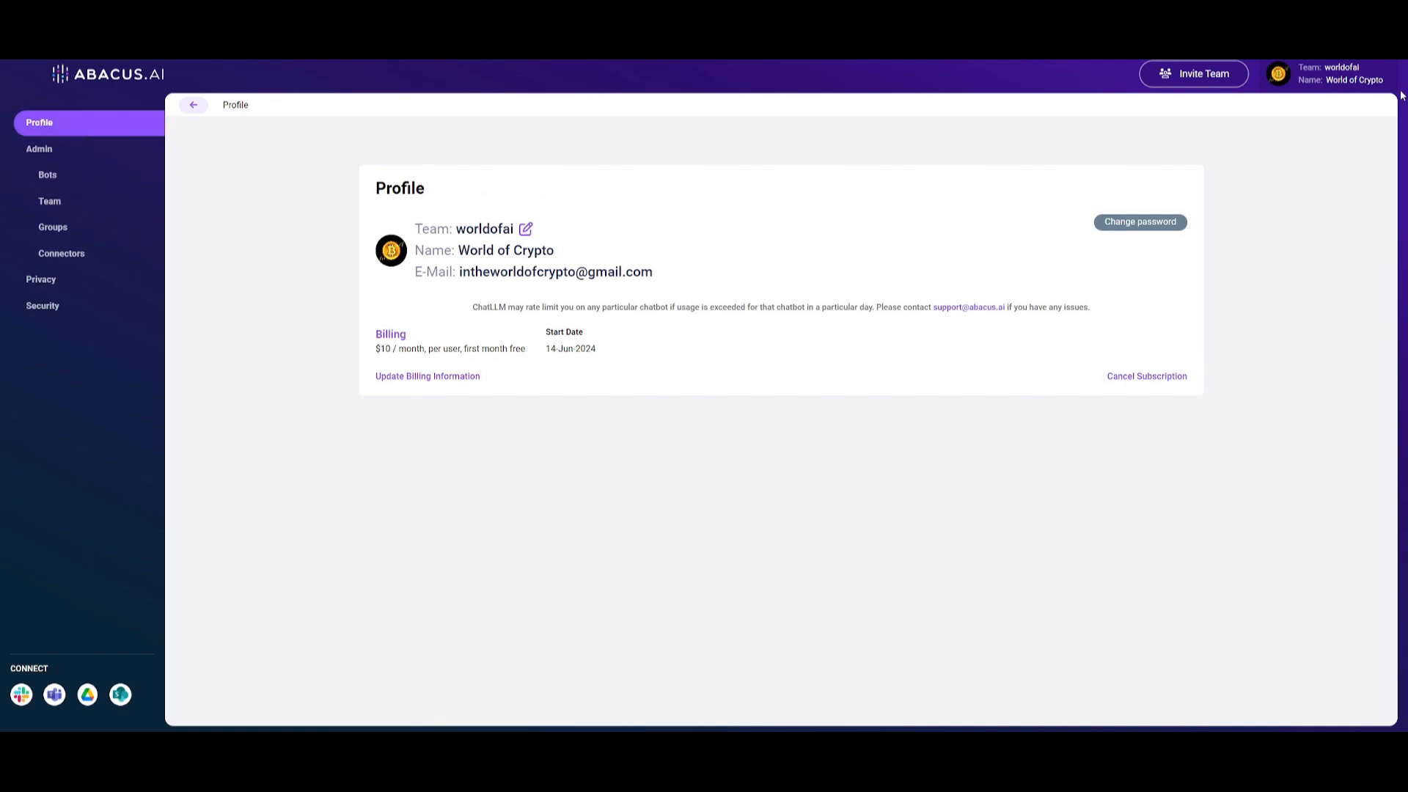
Switch the interface theme to Dark from the account options and return to the chat
click(1340, 77)
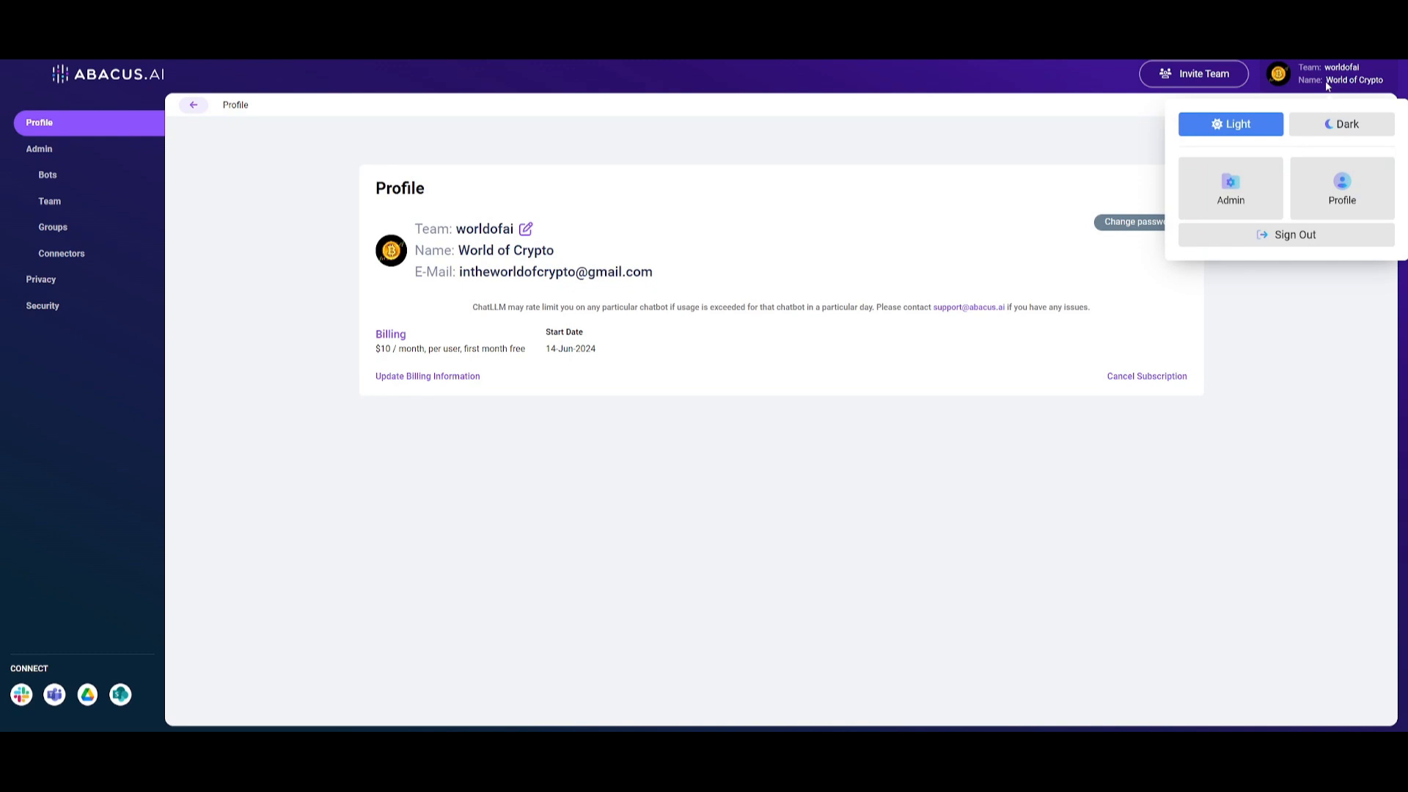
click(1344, 126)
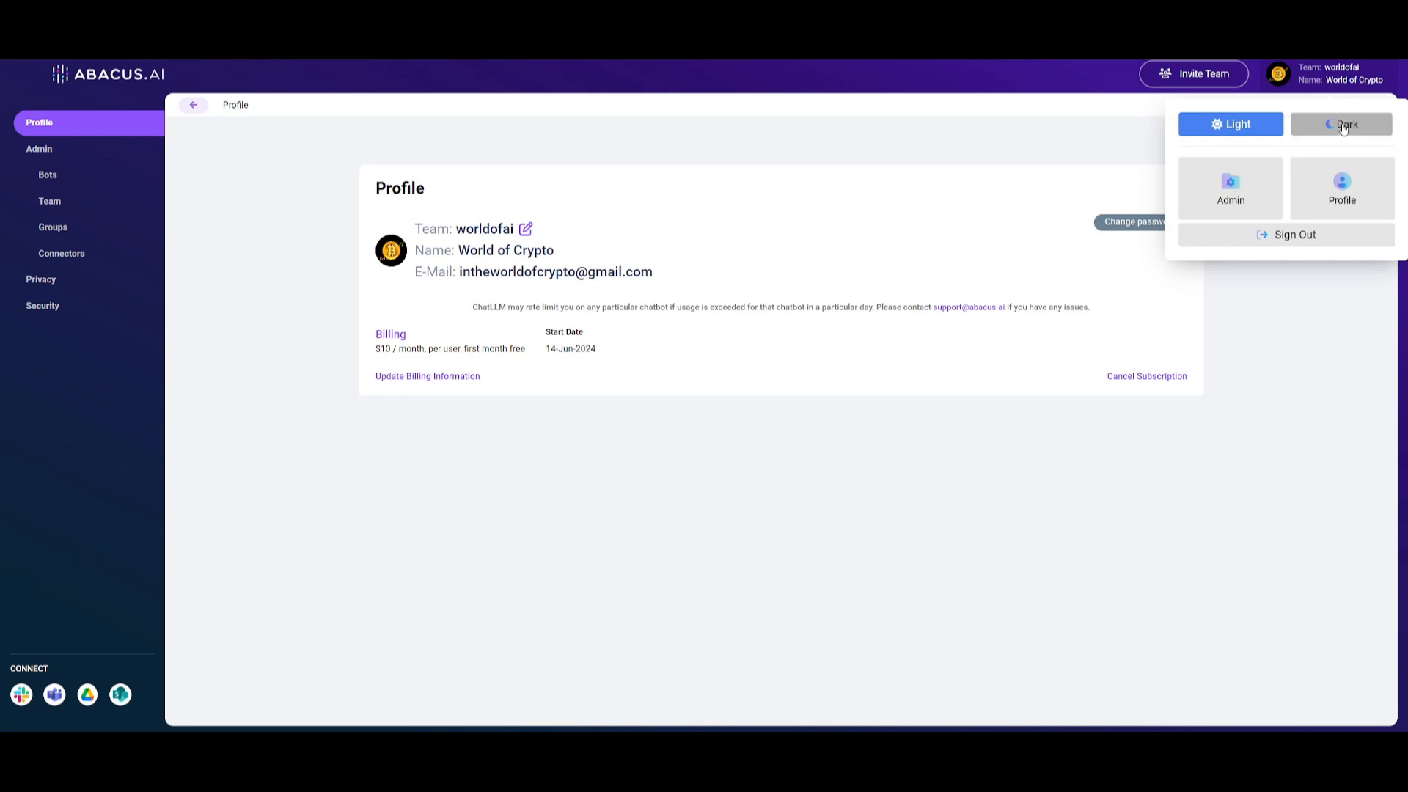
click(622, 421)
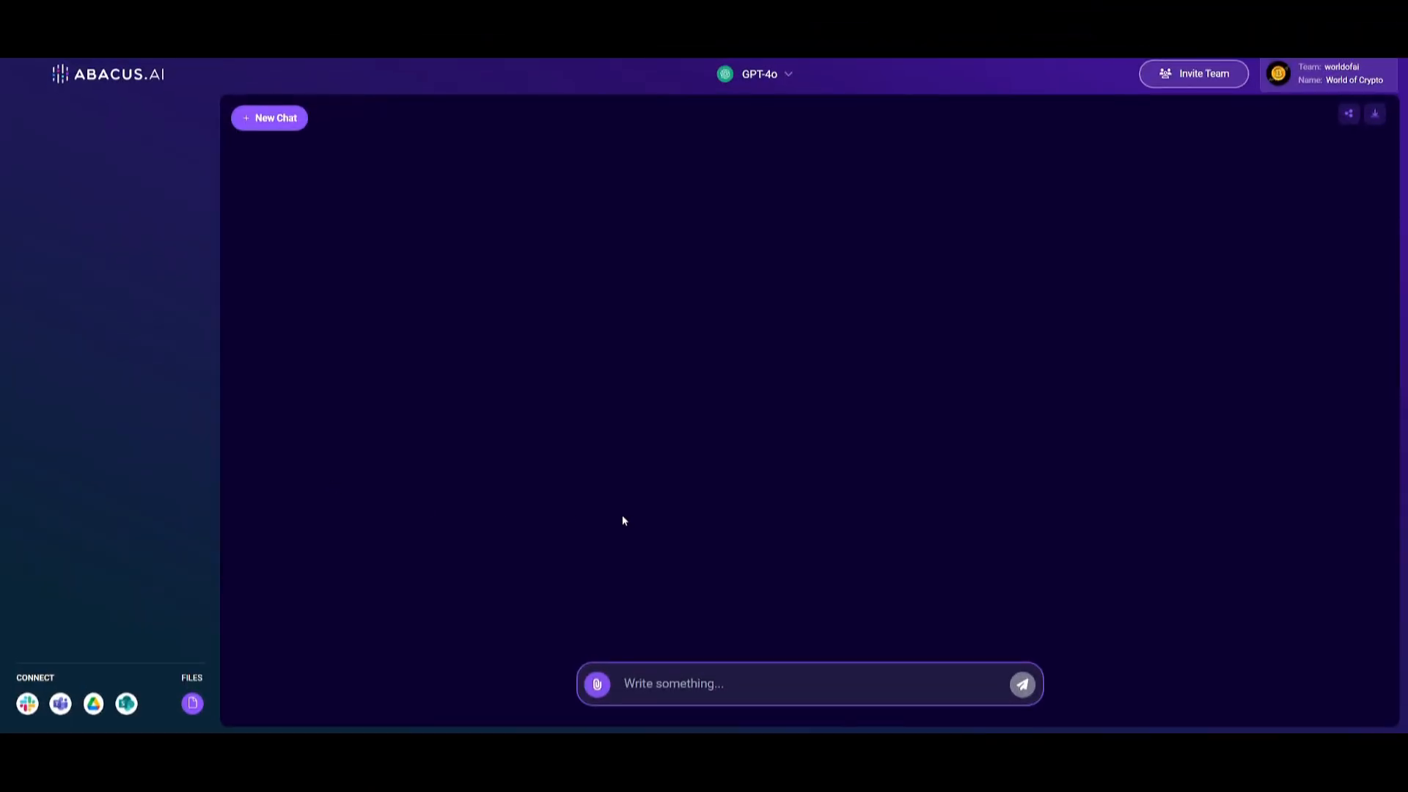
Attach 2406.06469v1.pdf from the computer's Desktop folder to the GPT-4o chat message
click(598, 684)
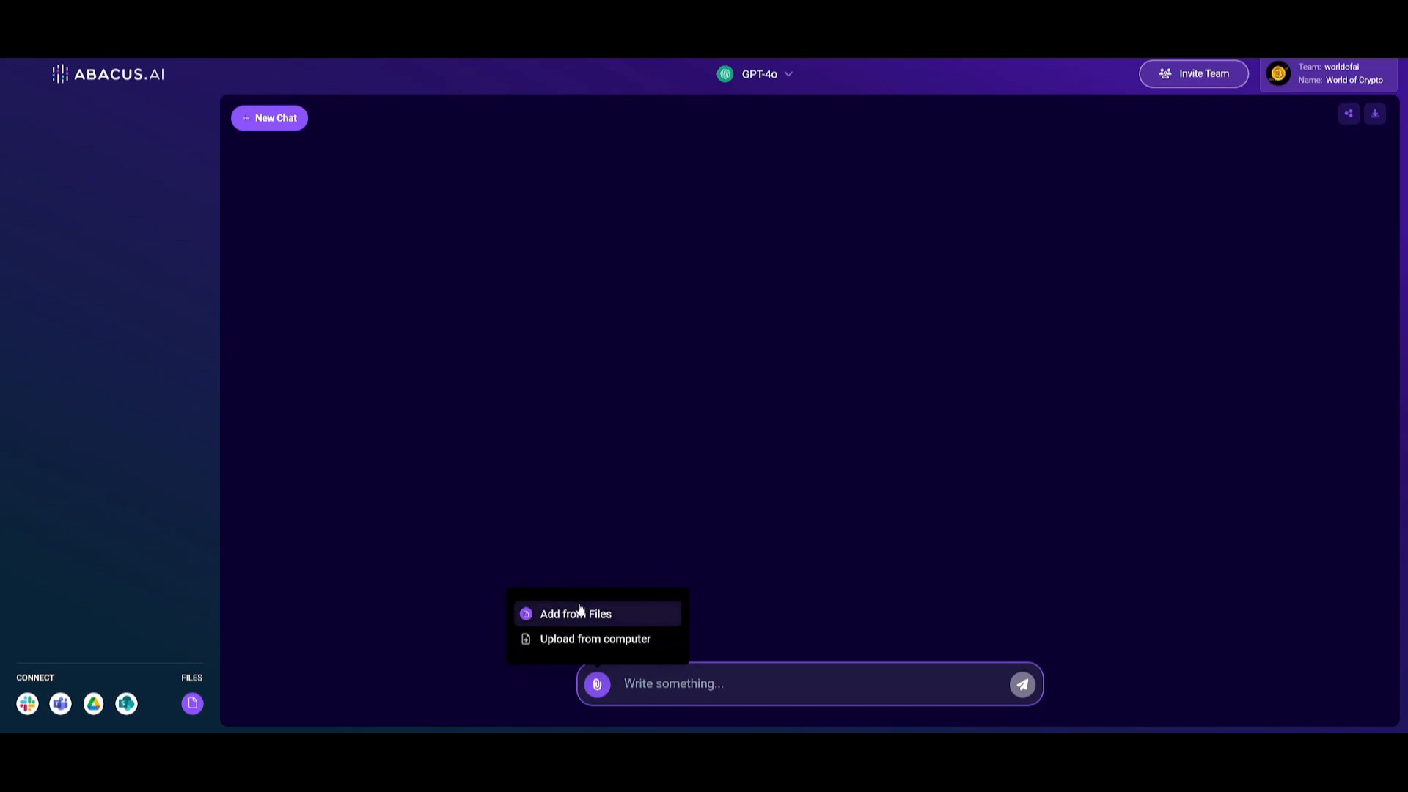
click(583, 640)
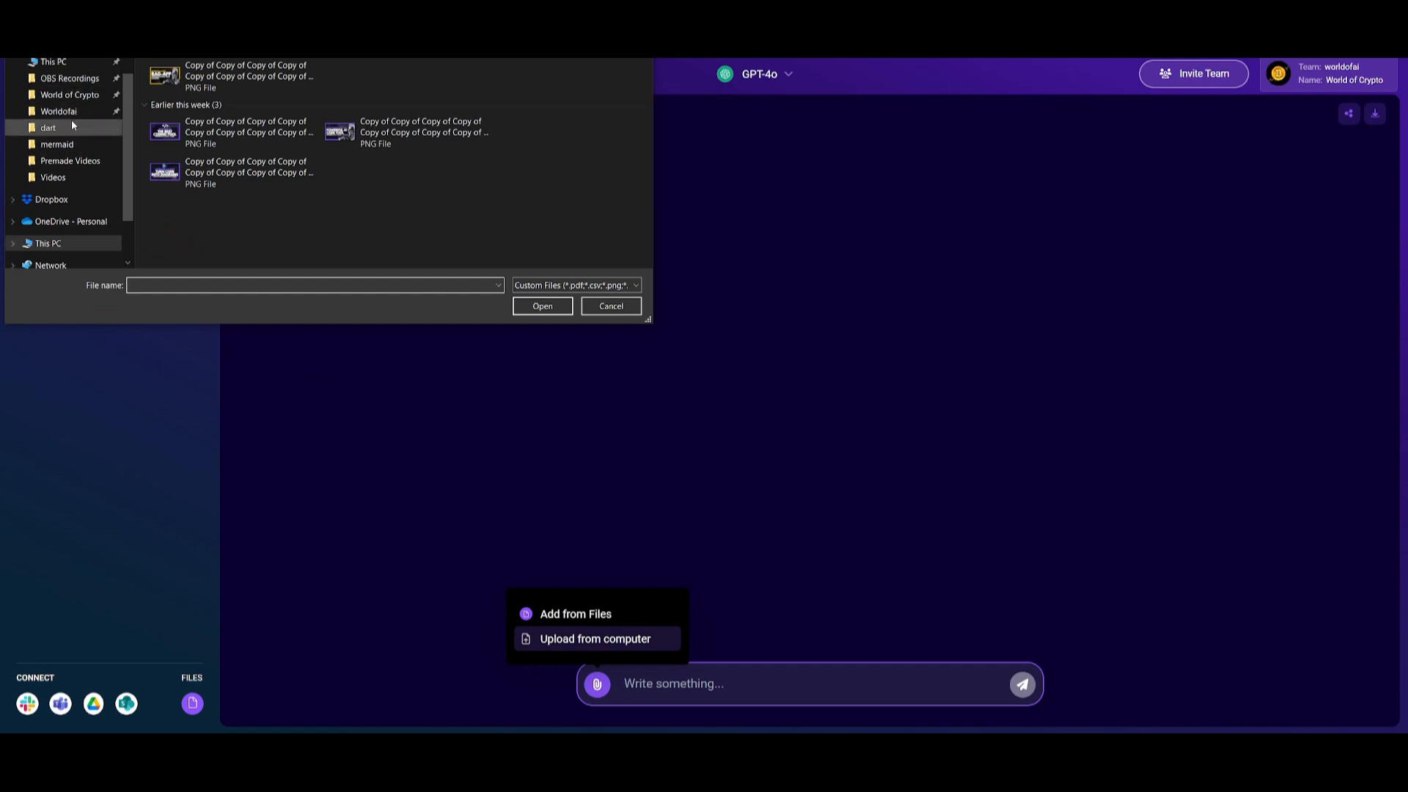
scroll(54, 110, up, 1)
click(55, 73)
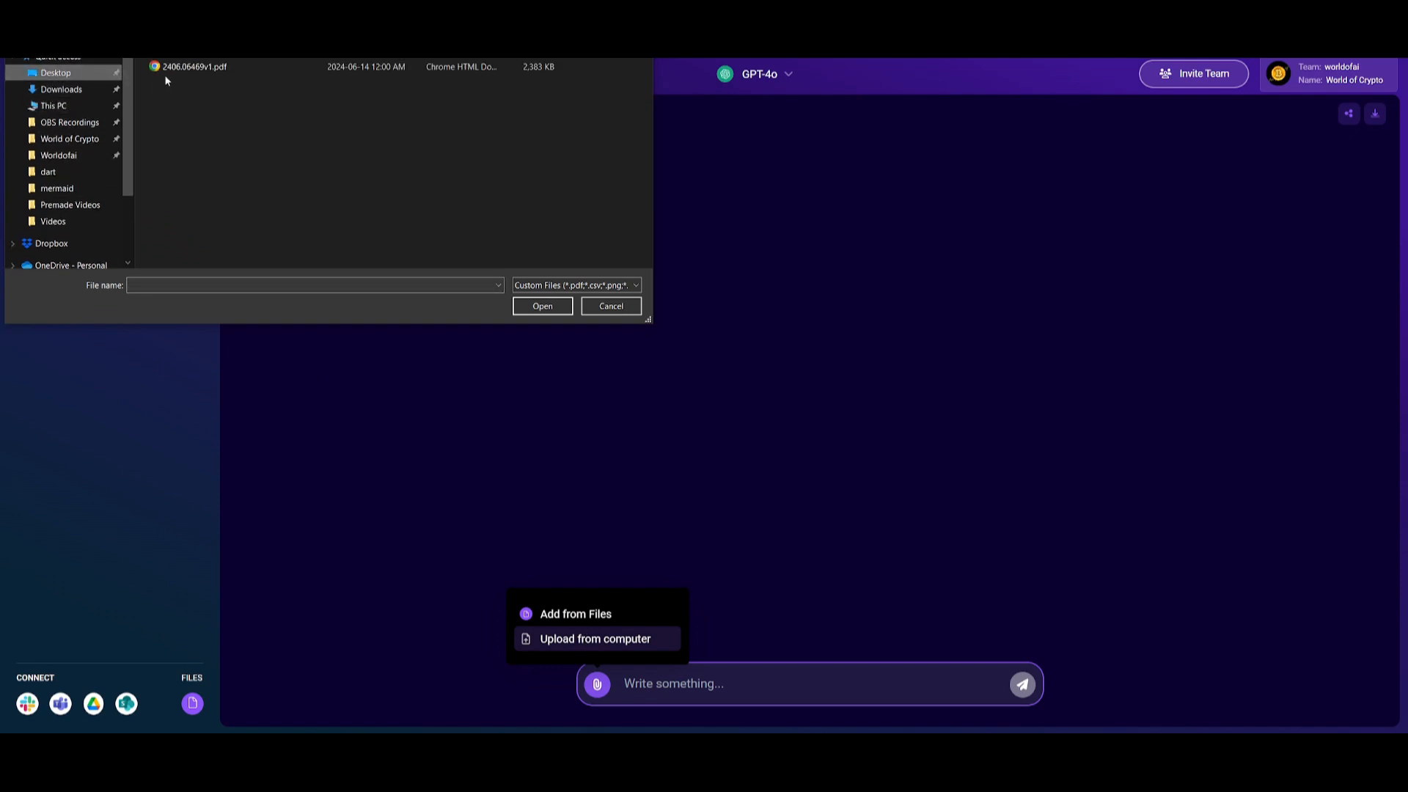
click(195, 67)
click(542, 306)
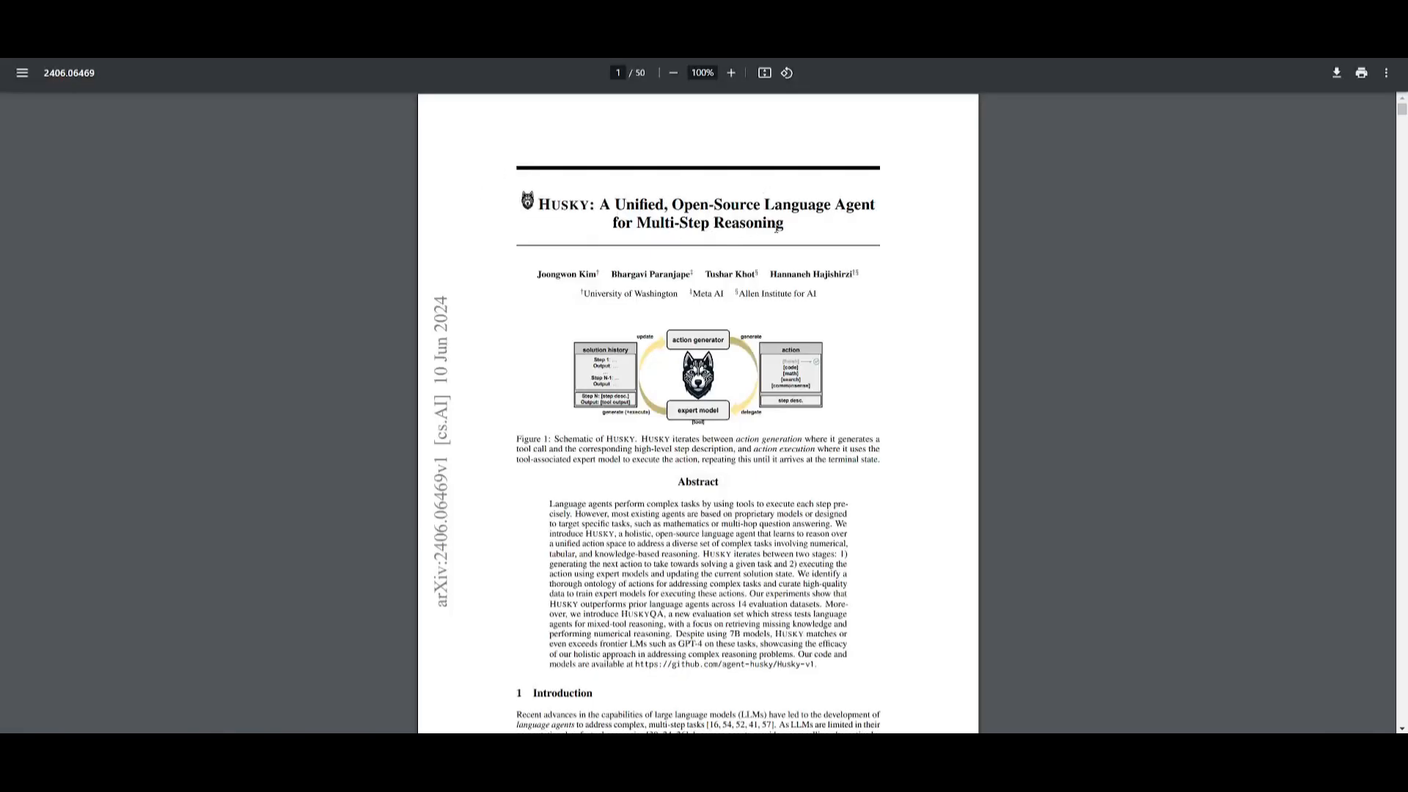
Examine the title and opening pages of the Husky research paper PDF
drag(778, 228, 613, 205)
click(598, 226)
scroll(608, 249, down, 10)
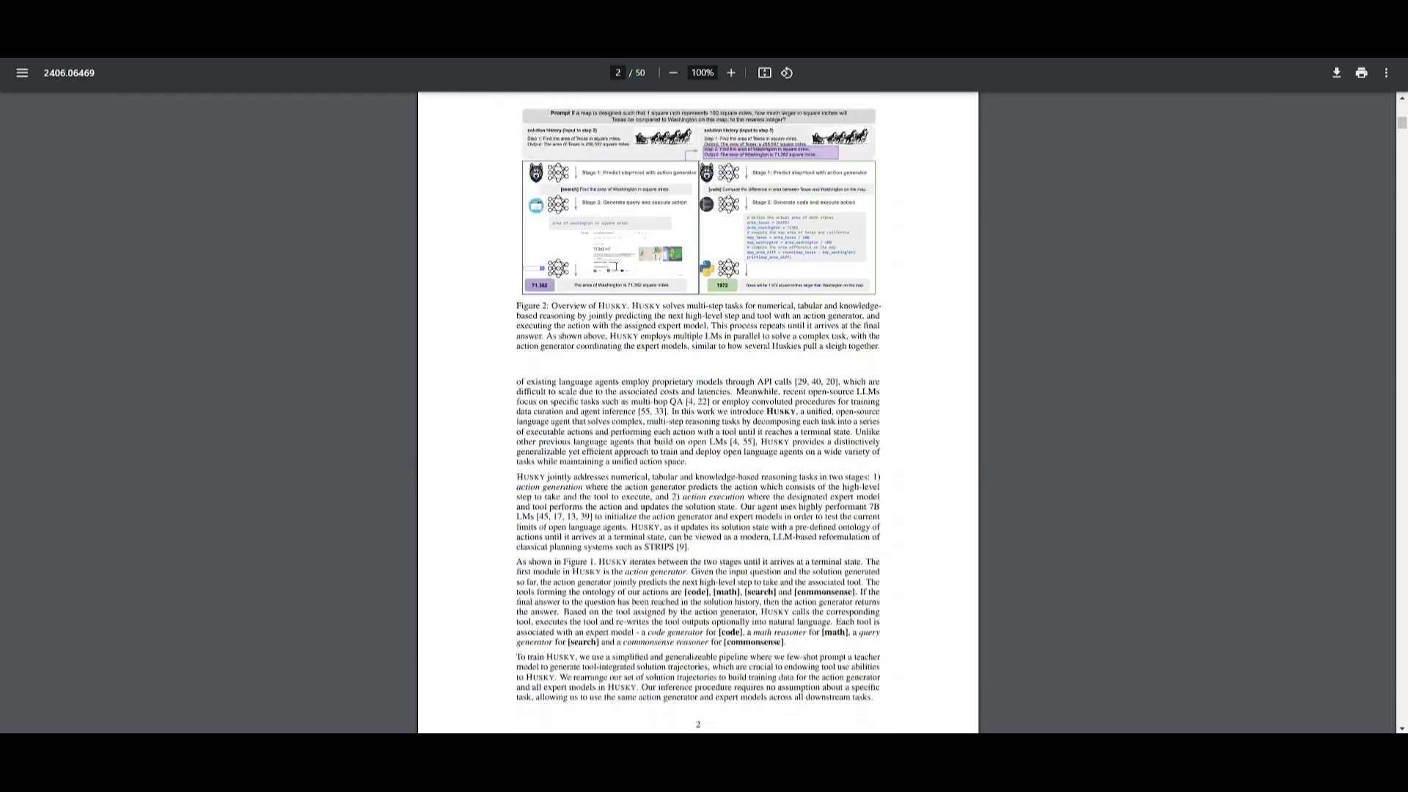
scroll(644, 251, down, 8)
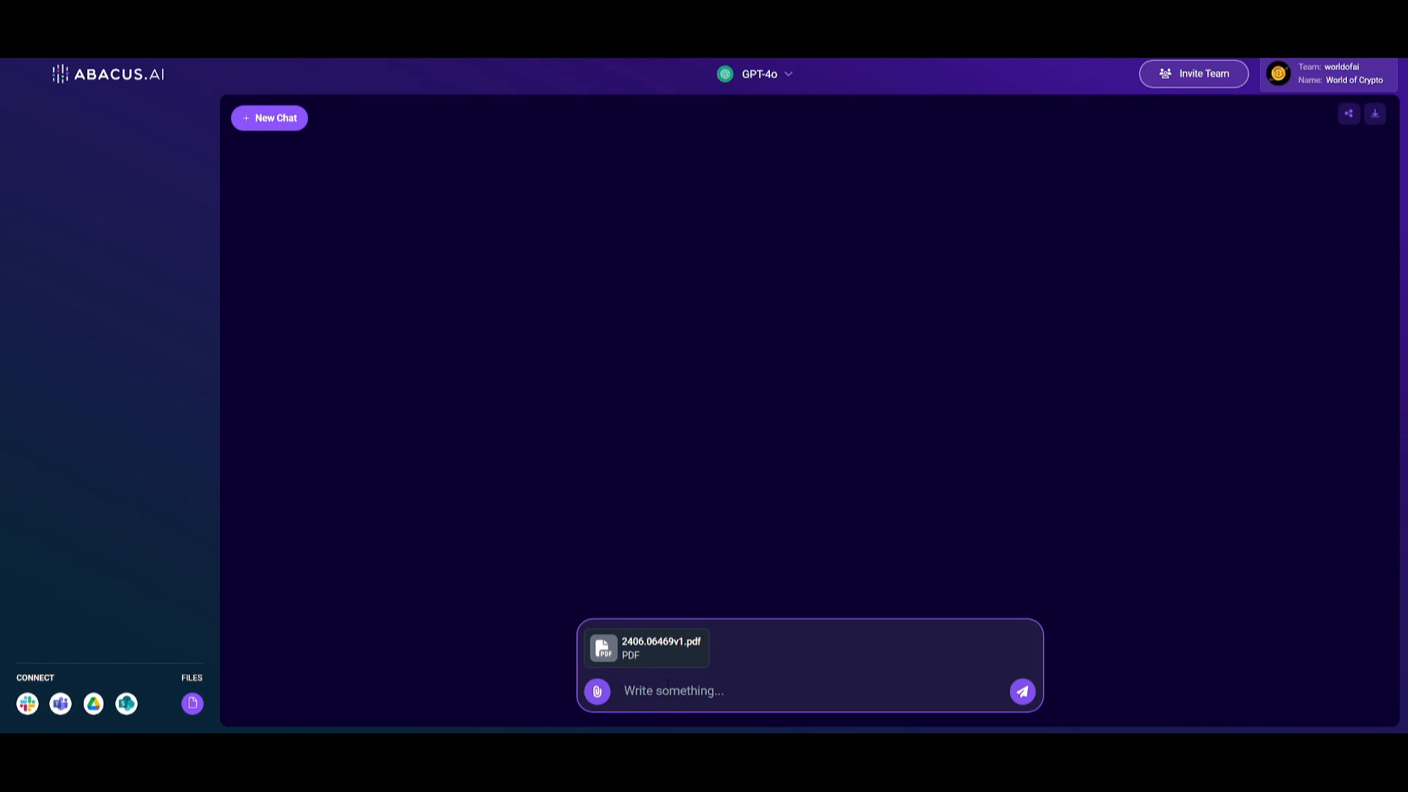
Ask GPT-4o "what is husky" about the attached paper and compare the answer with the PDF
text(what is husky)
key(Return)
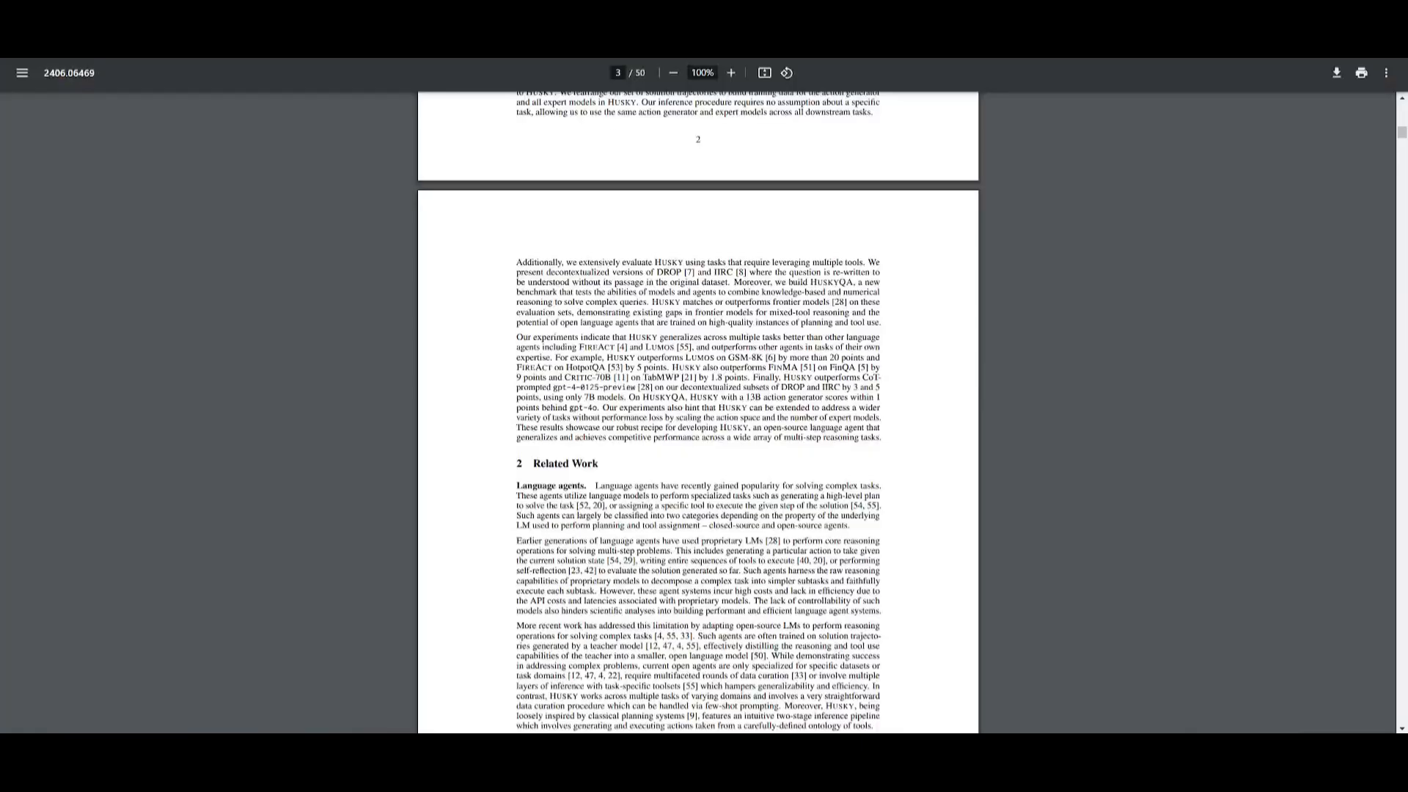
scroll(642, 438, up, 15)
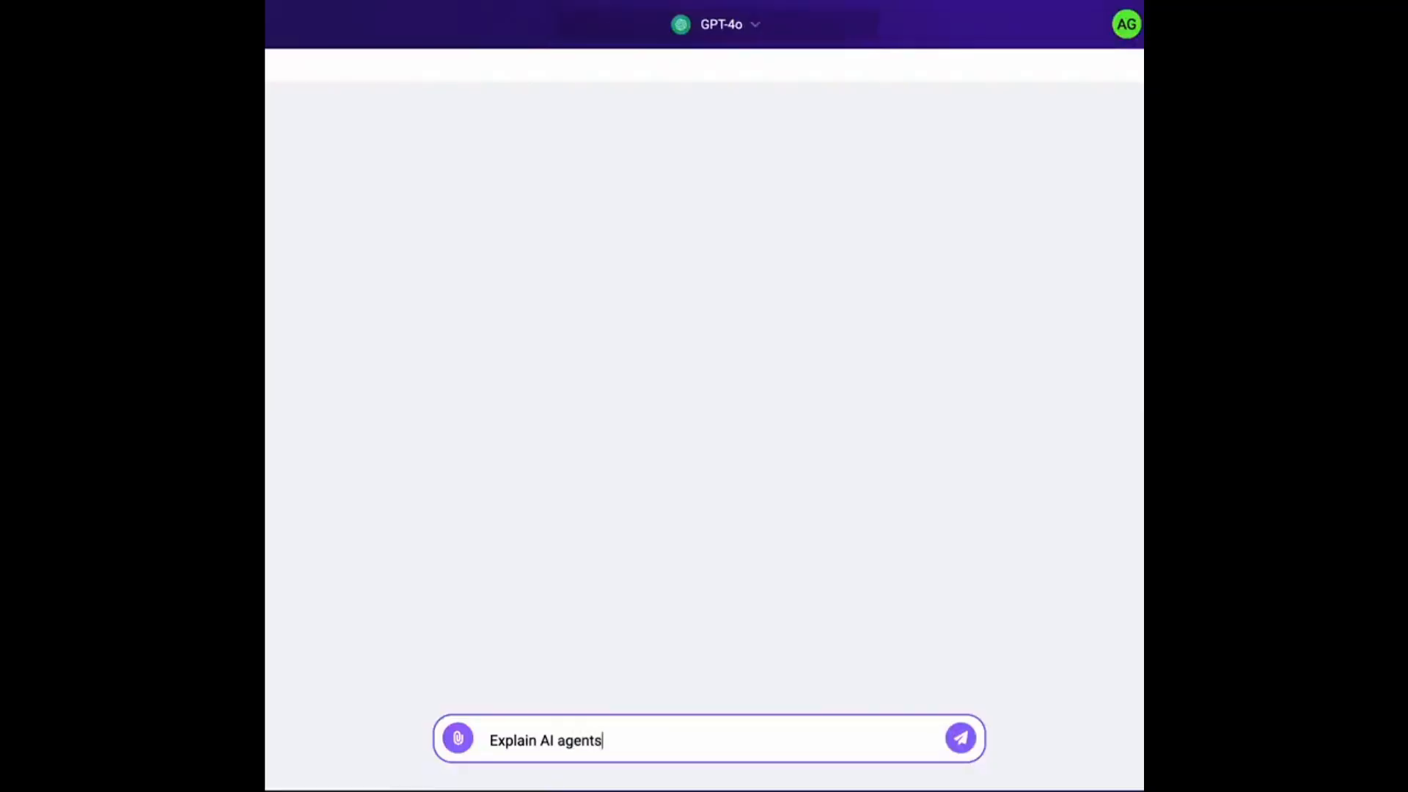
text(?)
key(Return)
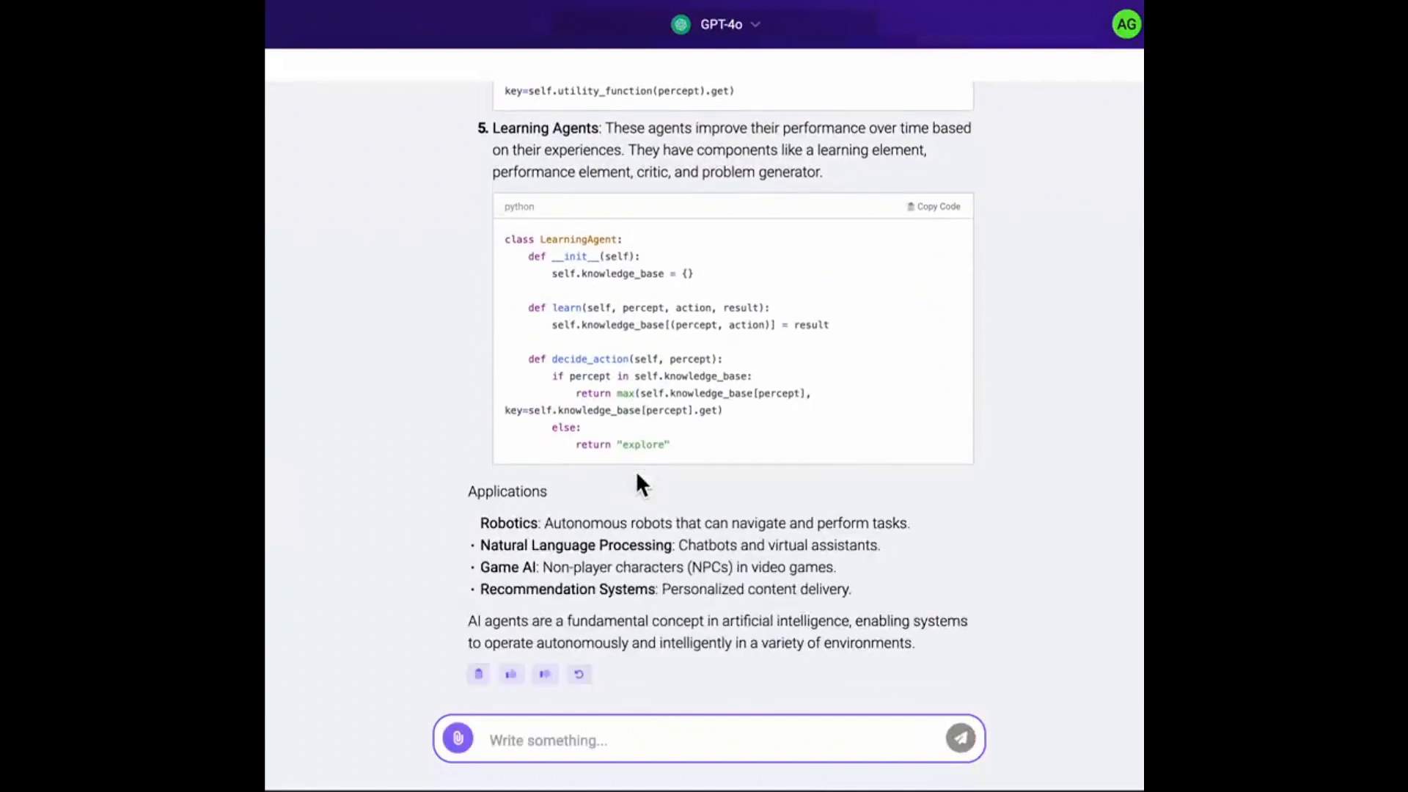
Switch the chat's bot to Llama-3 and send it the prompt "Explain AI agents"
click(715, 29)
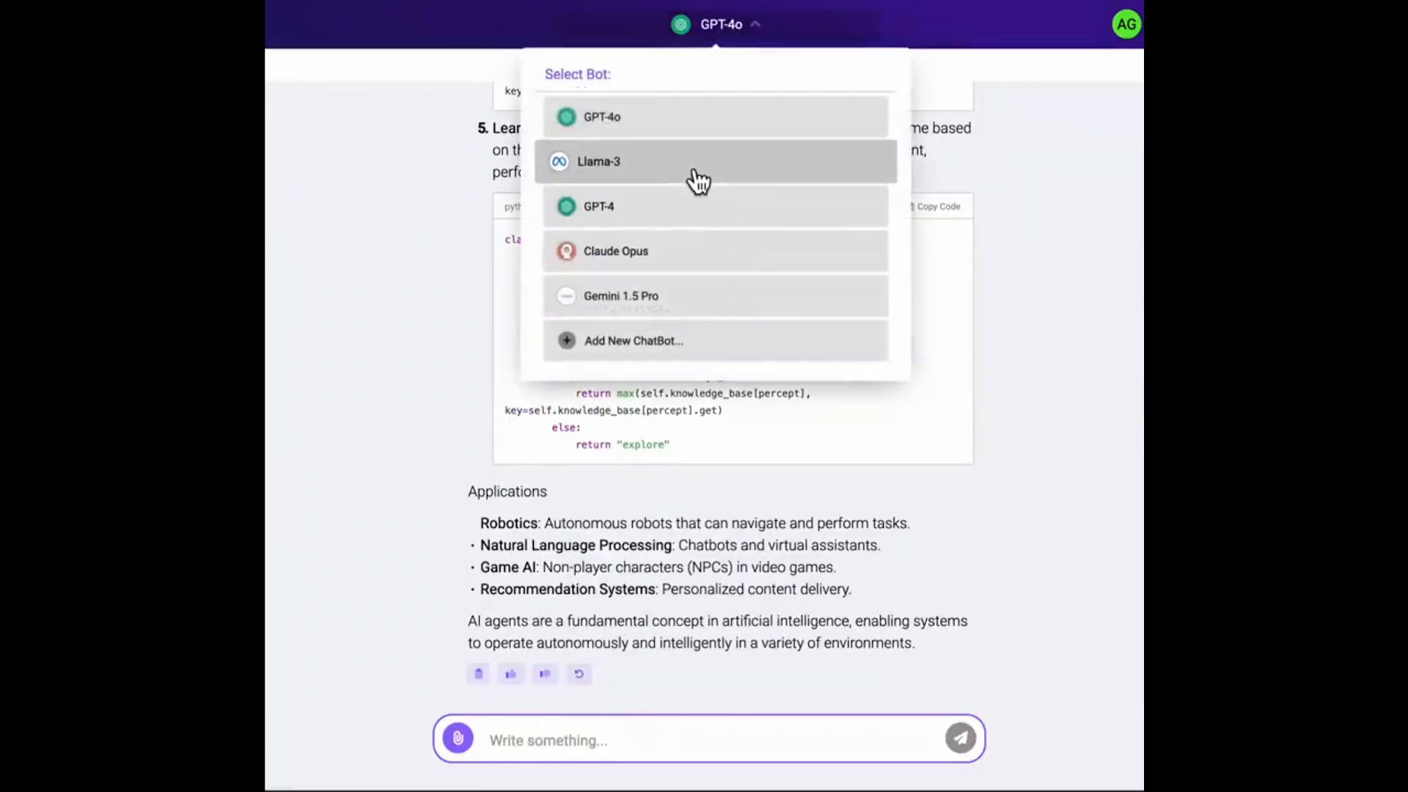
click(695, 176)
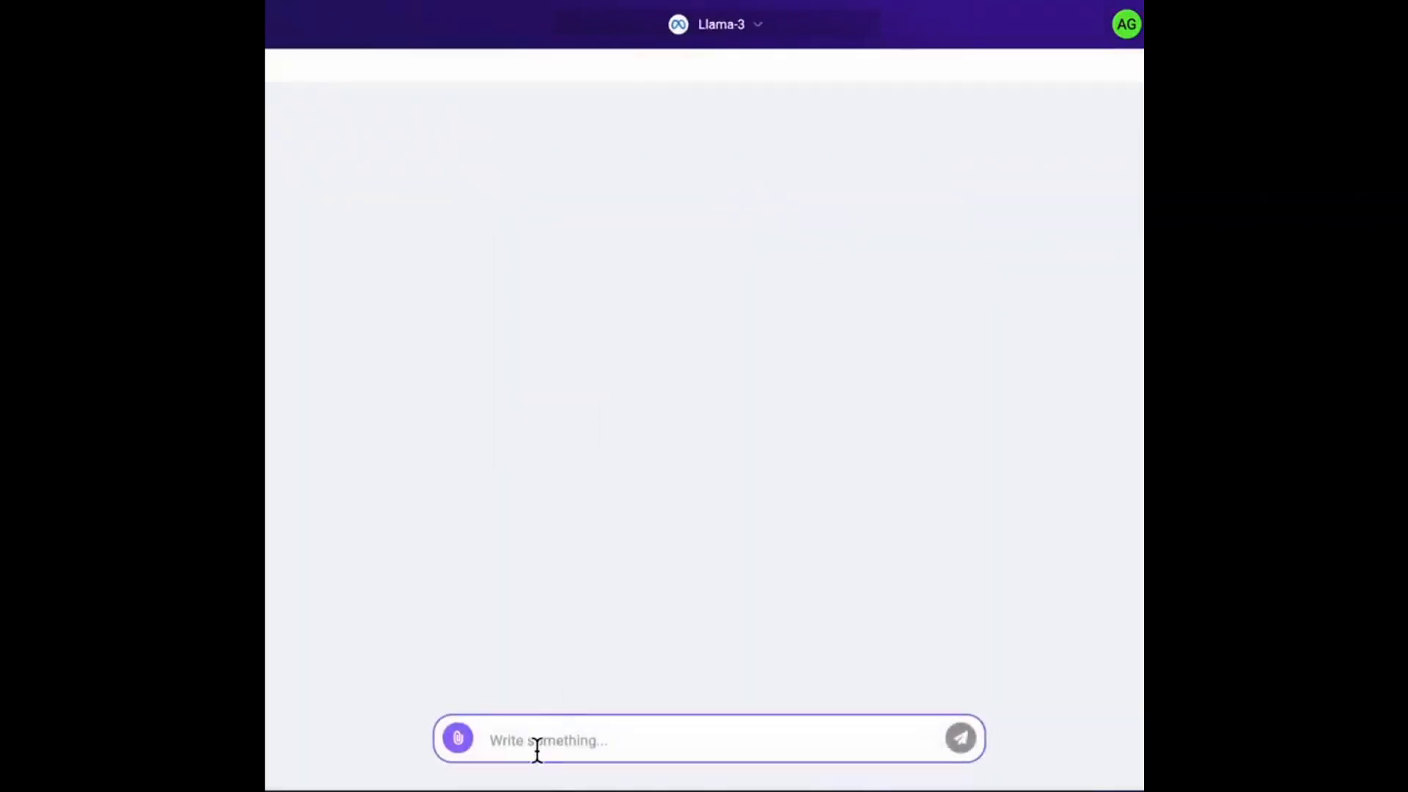
click(537, 748)
text(Explain AI age)
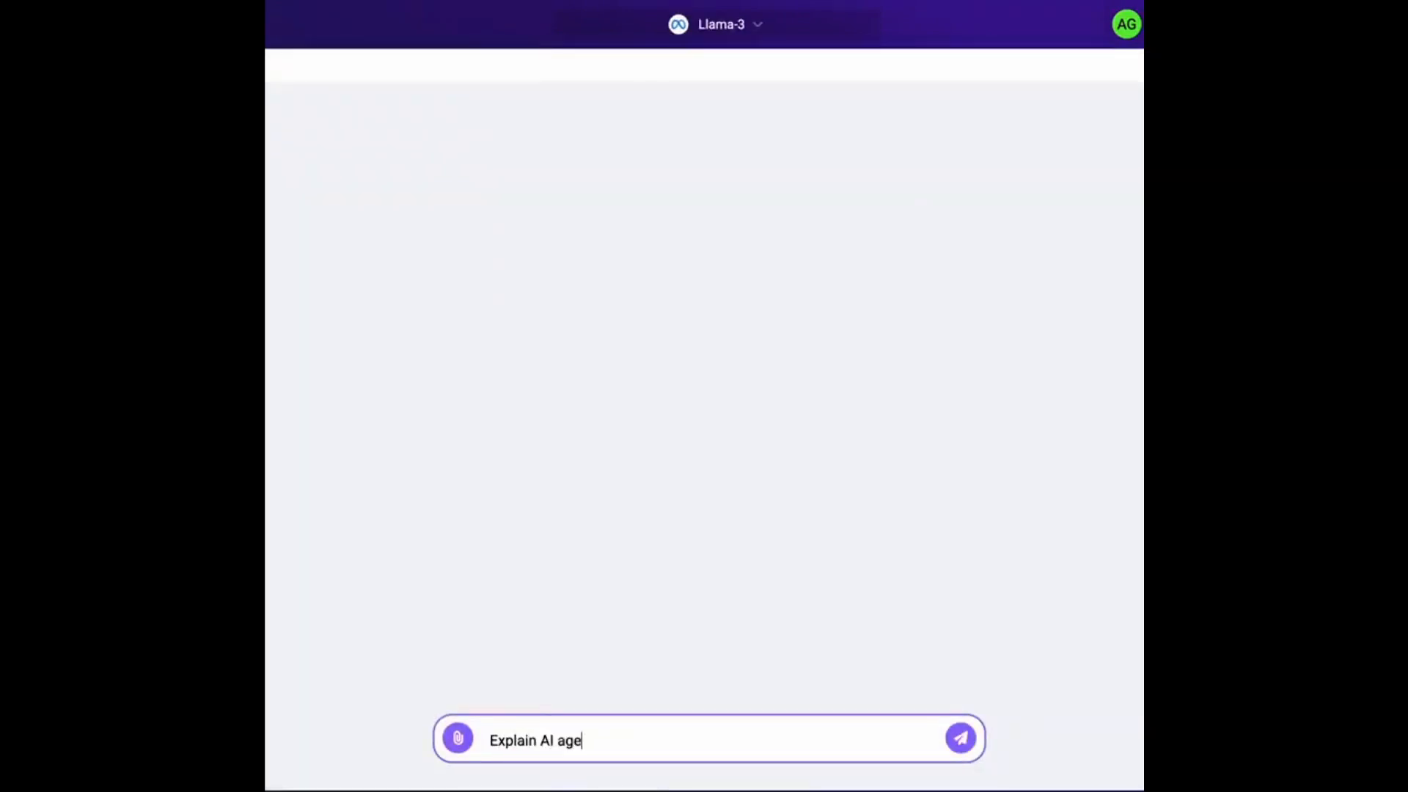
text(nts)
key(Return)
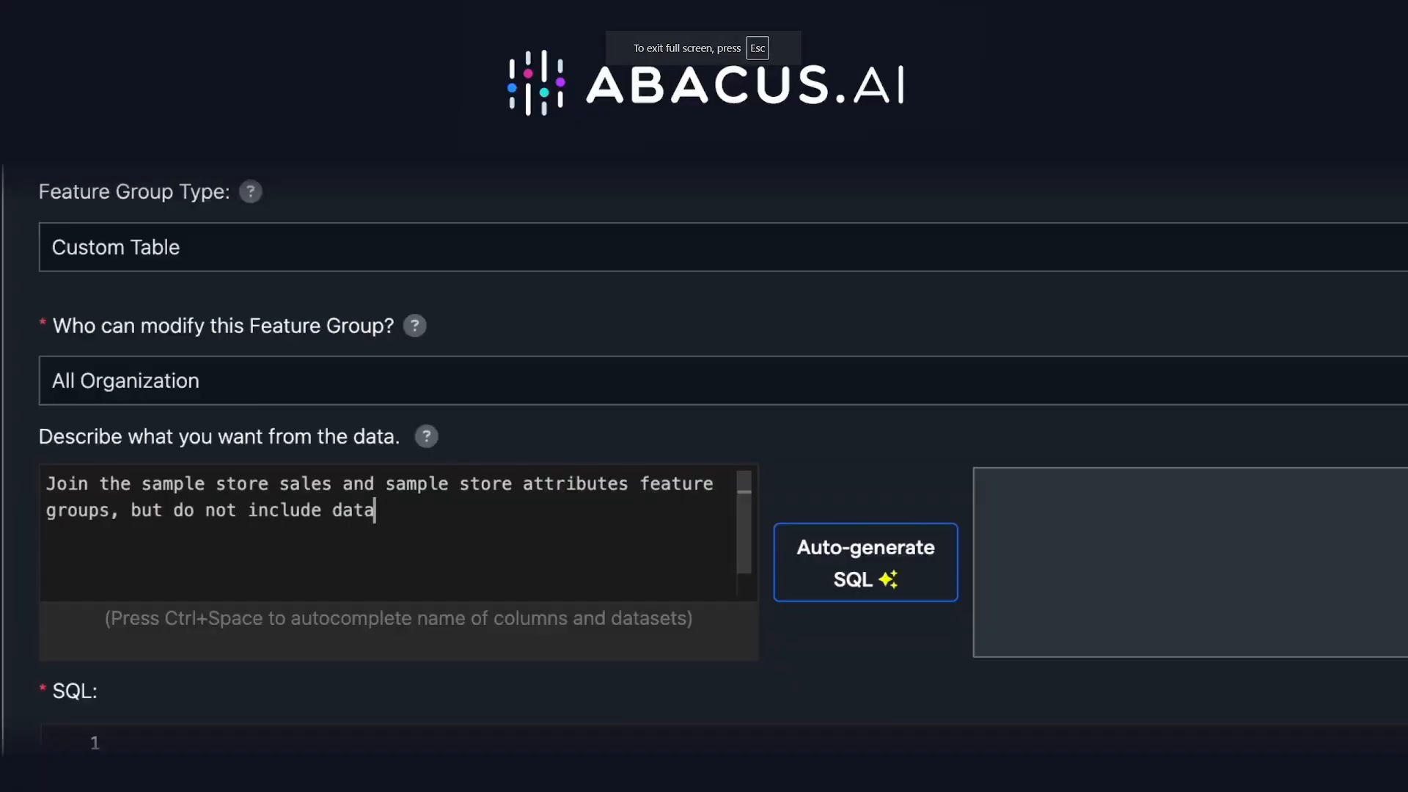
Describe a join of the sample store sales and sample store attributes feature groups excluding data when the store is closed, and auto-generate its SQL
text(the store is)
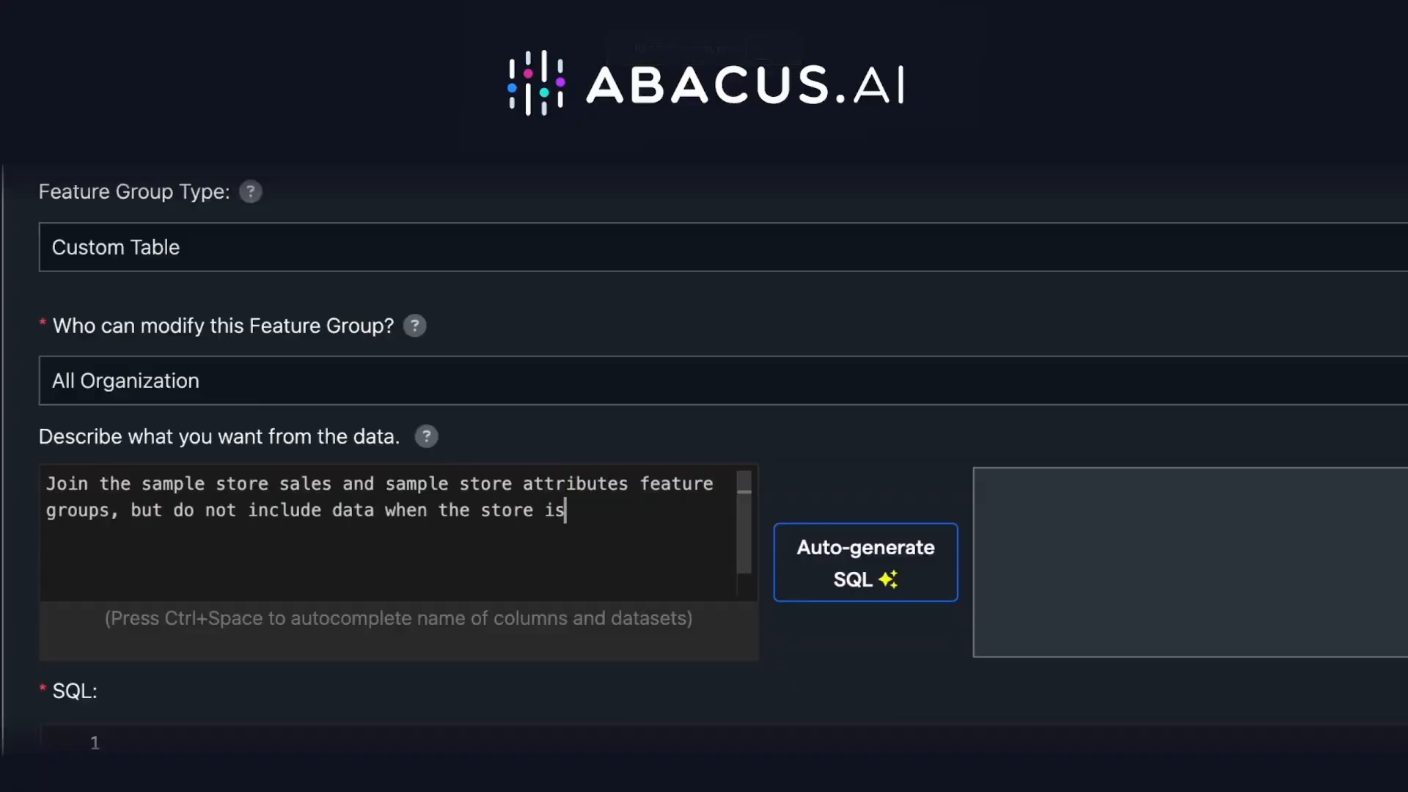
text( closed)
click(836, 570)
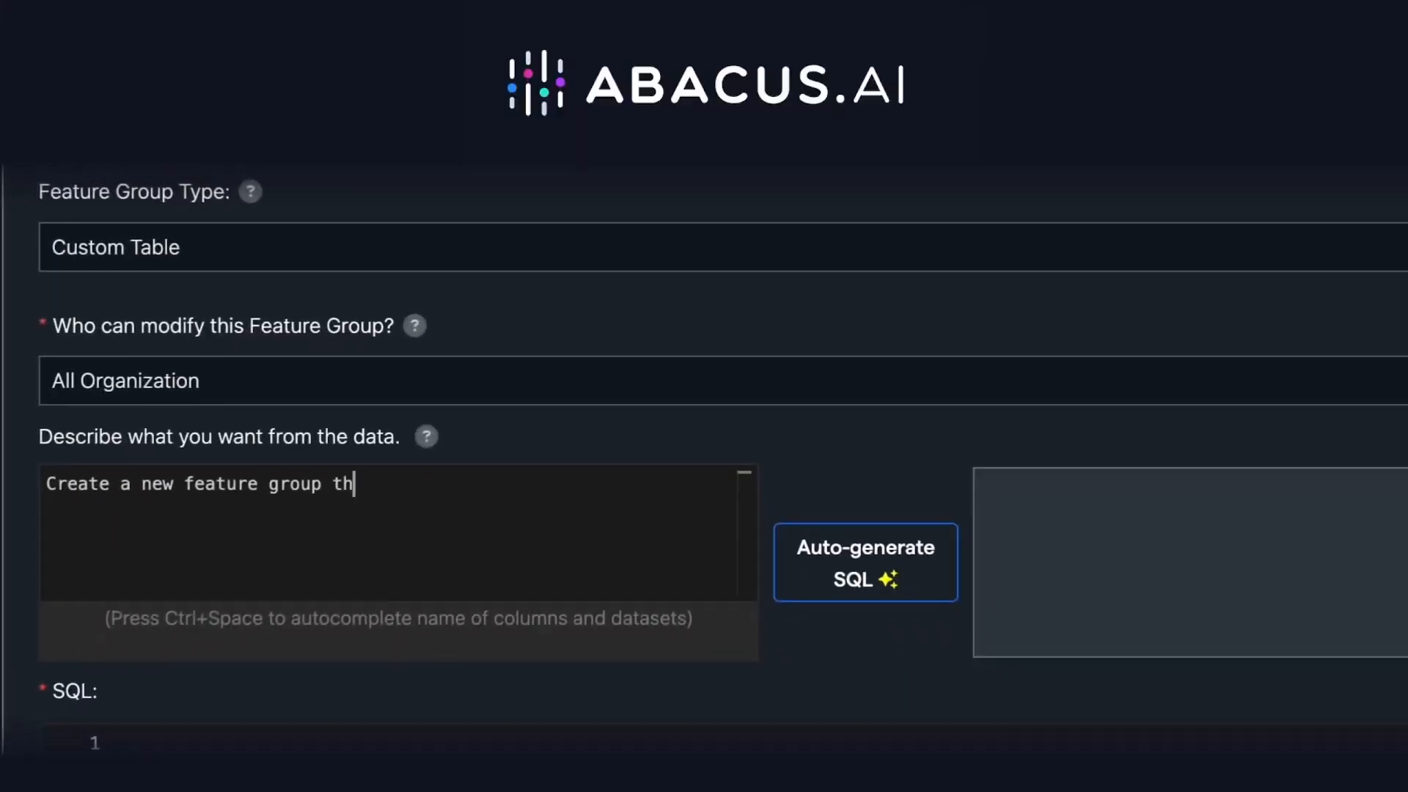
Auto-generate SQL for a new feature group with only non-covid data and the average departure delay for each port of load
text(at only includes data when it was not covid and add an additional feature which is th)
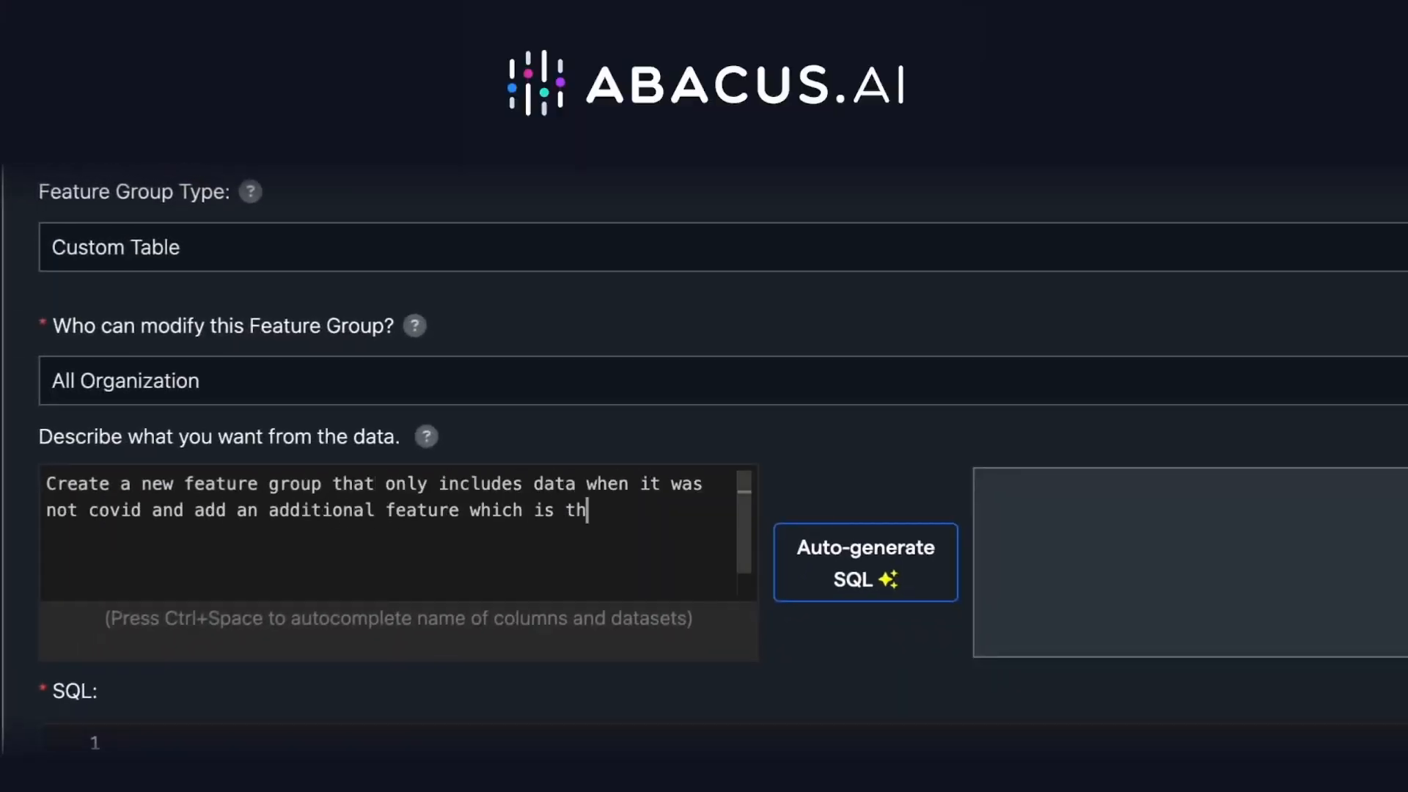
text(e average departure delay for each port of load)
click(873, 568)
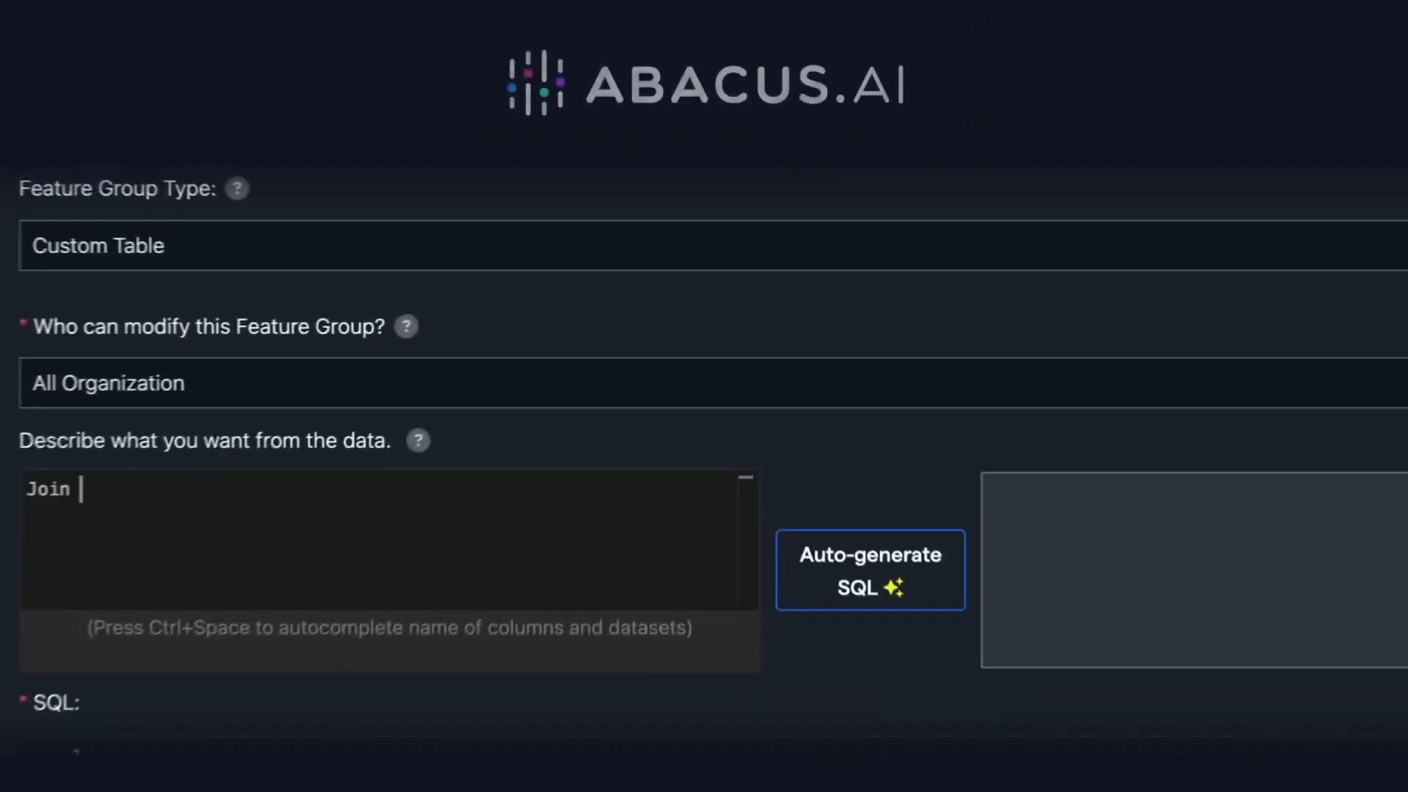
text(the sample store sales and sample store att)
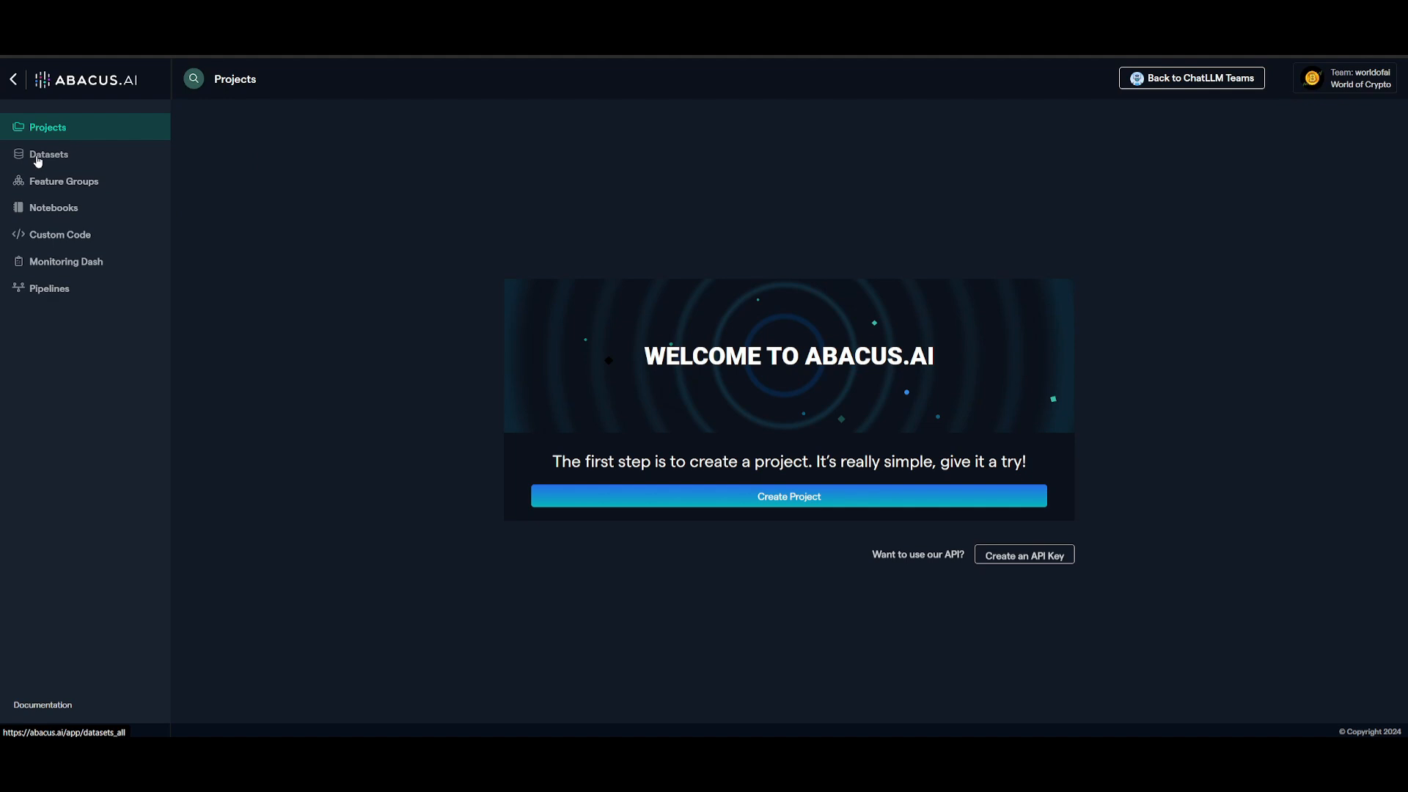
Create a project with the Custom Chatbot use case and name it "Reseach Paper Chatbot"
click(773, 502)
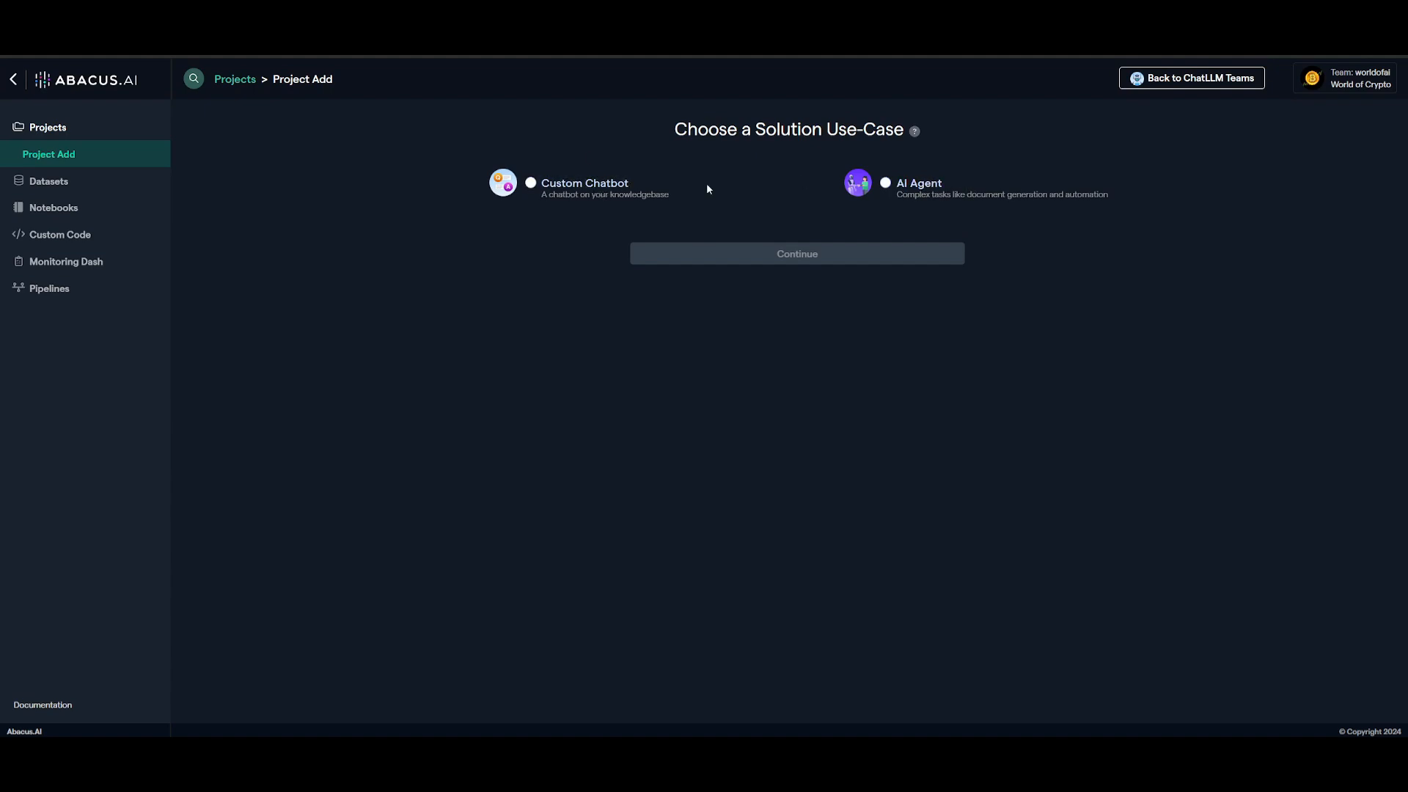
click(571, 186)
click(732, 258)
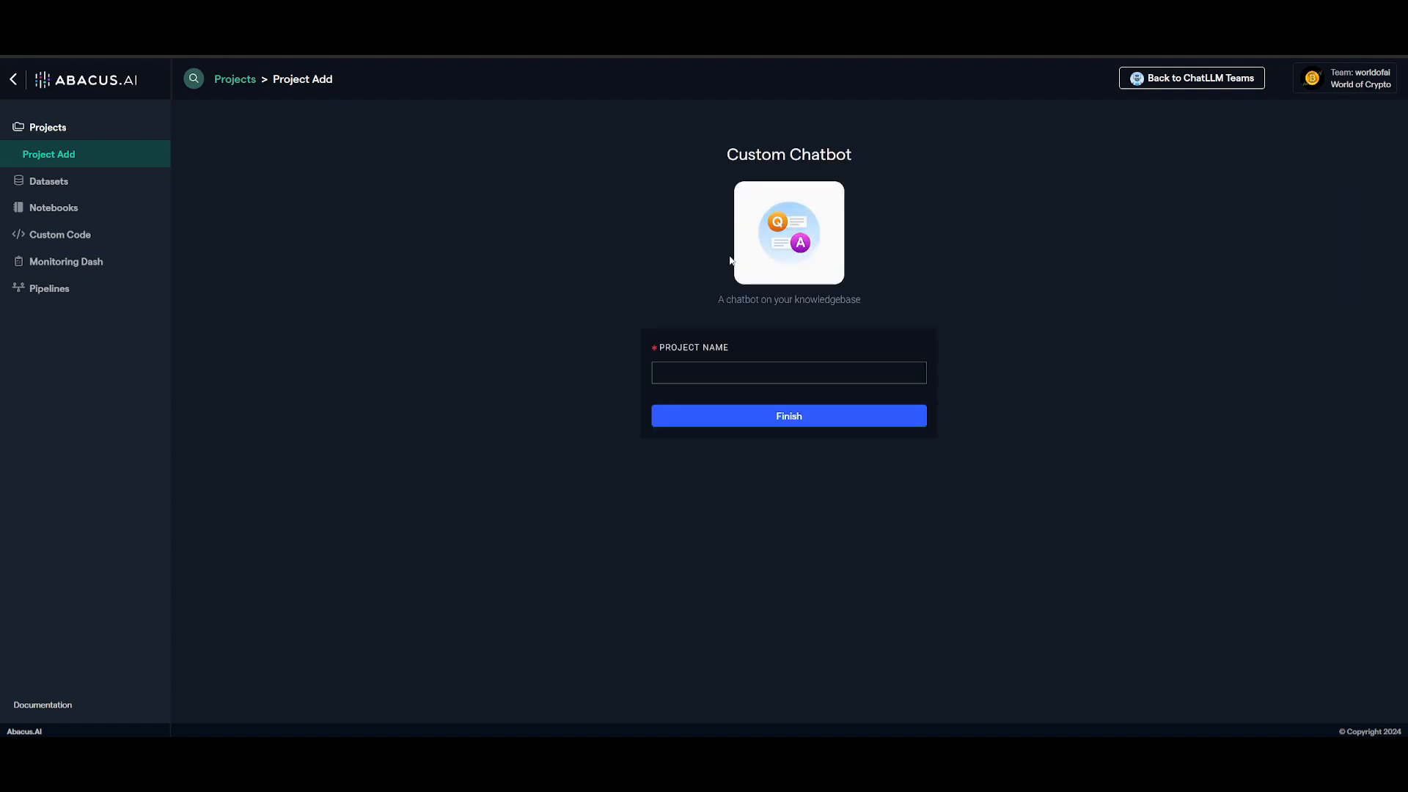
click(694, 375)
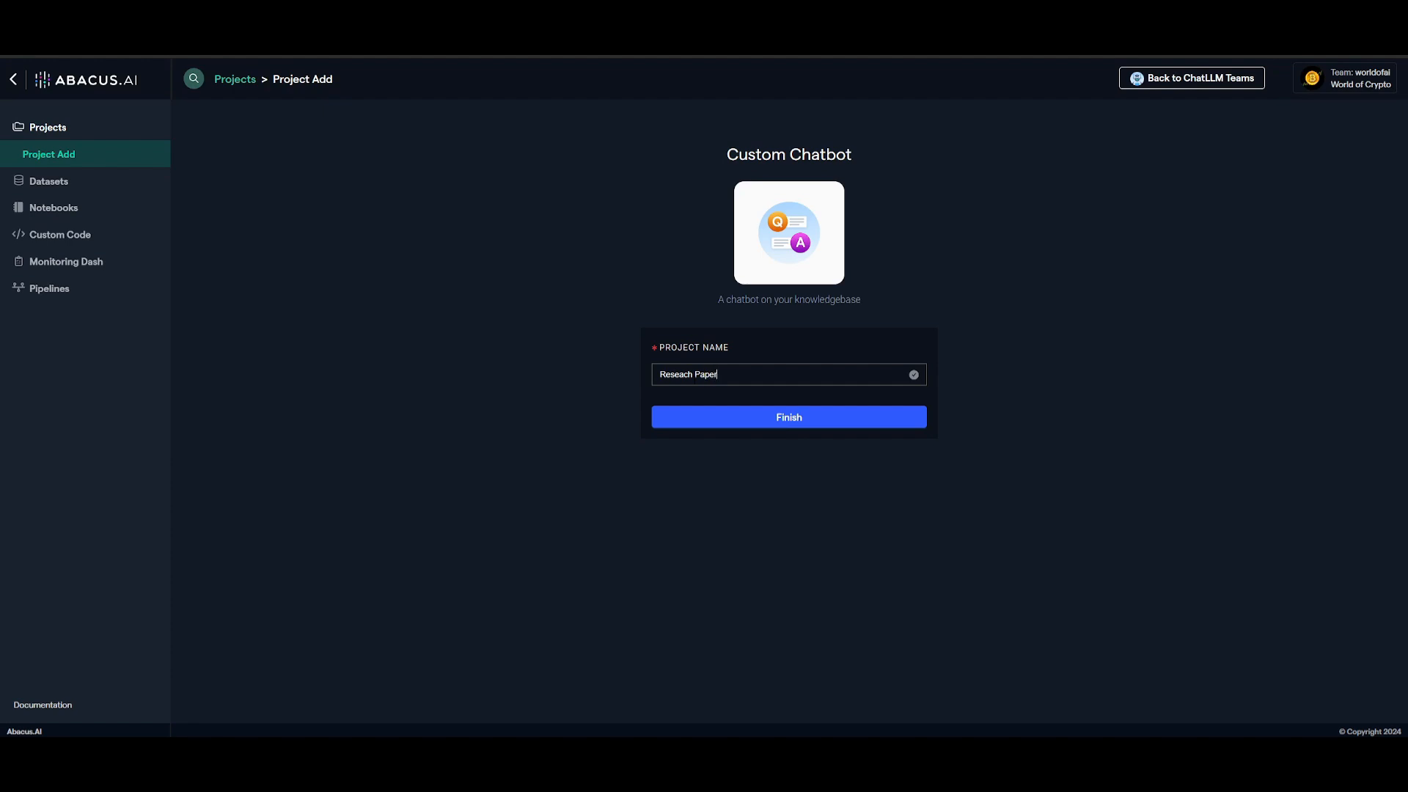
click(728, 417)
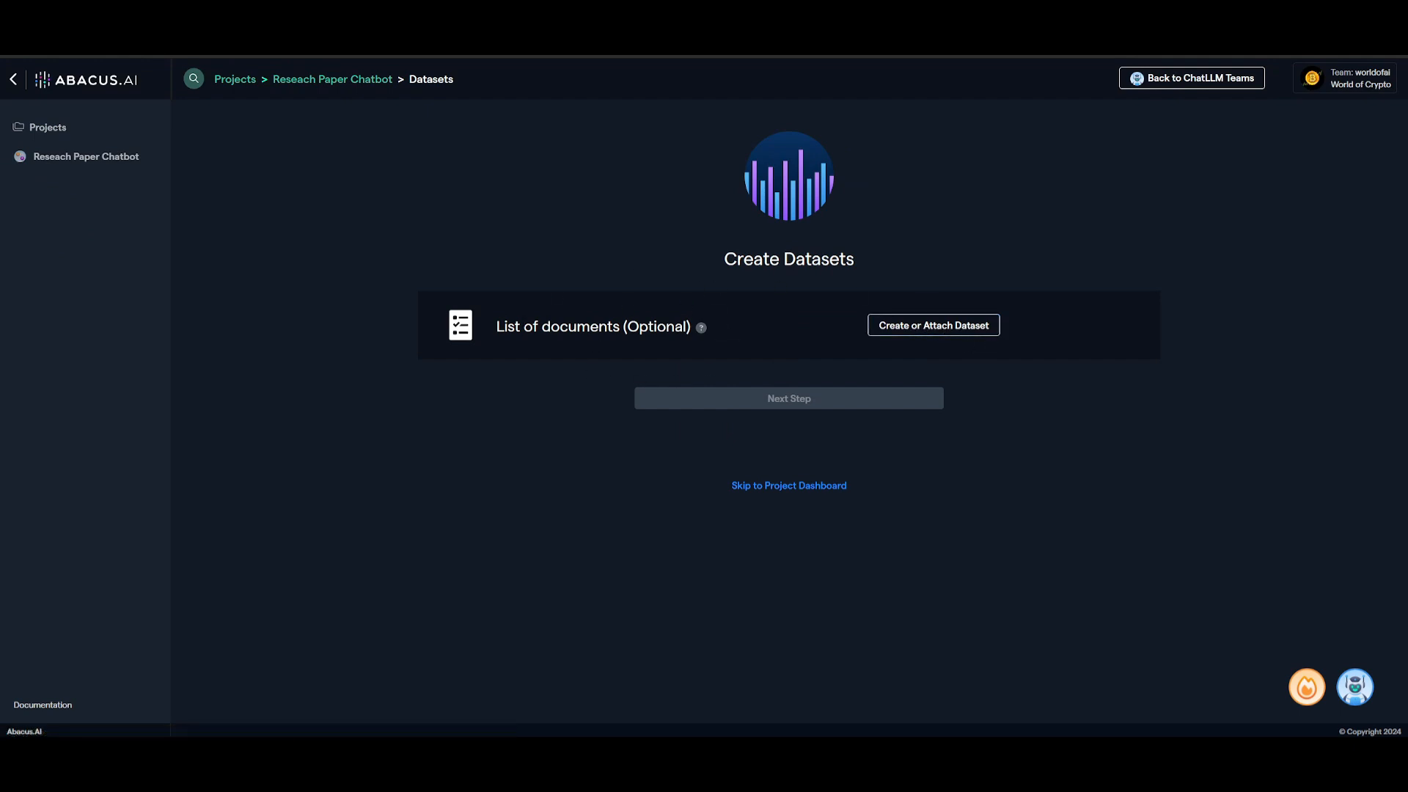
Create a List of documents dataset named "ResearchPaper" and choose 2406.06469v1.pdf as its upload file
click(913, 327)
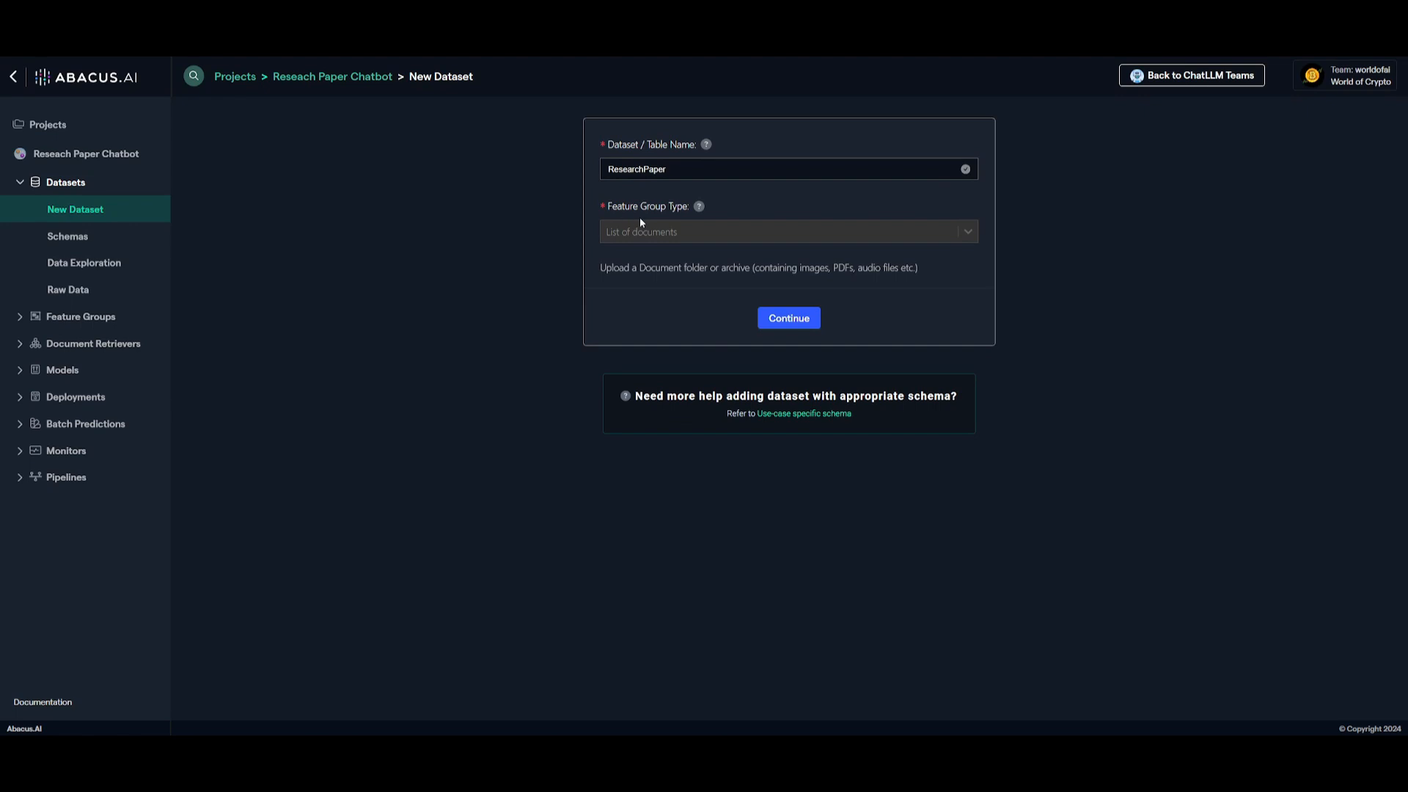
click(787, 318)
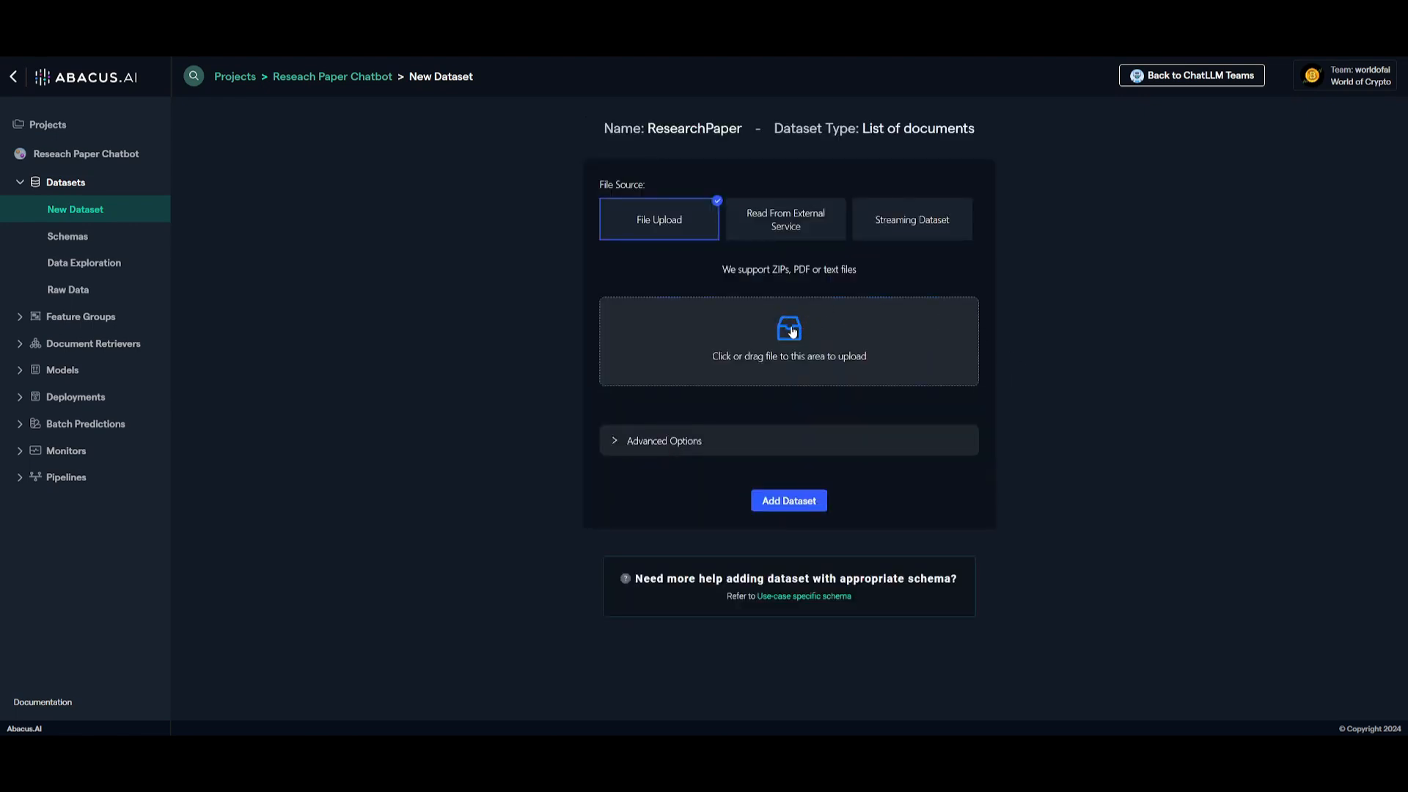
click(793, 332)
click(194, 69)
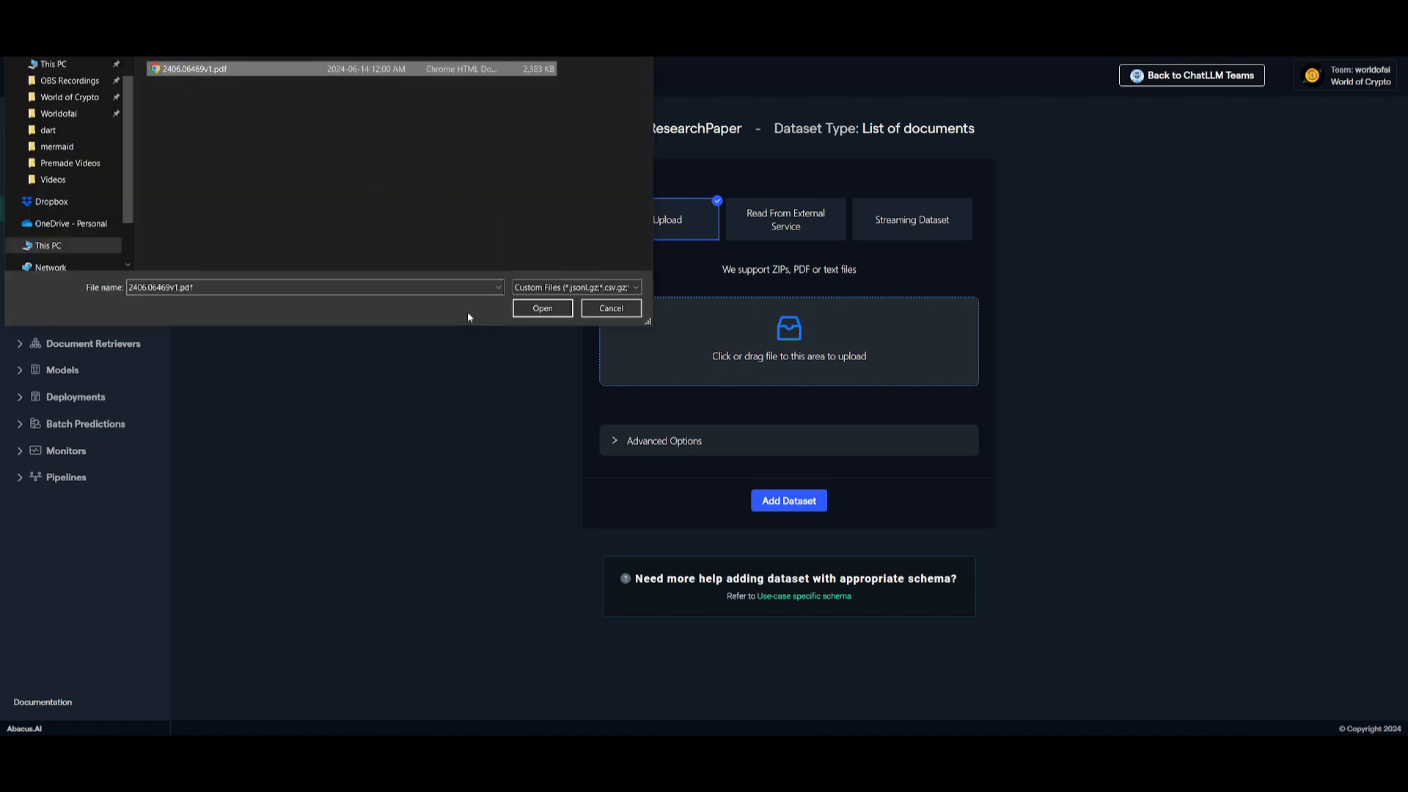
click(542, 308)
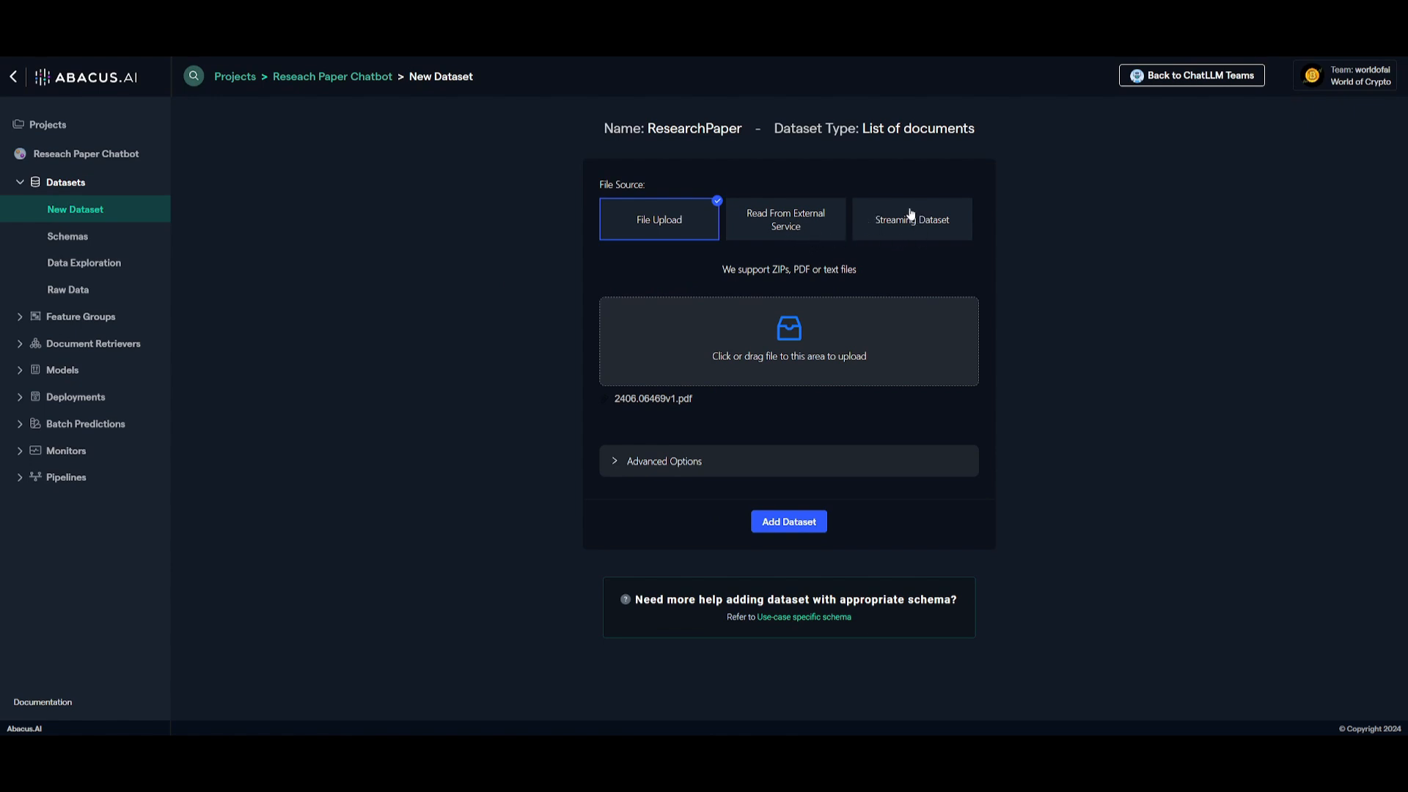
Review the document processing options, add the ResearchPaper dataset with its default settings and continue to the project dashboard
click(645, 469)
click(684, 518)
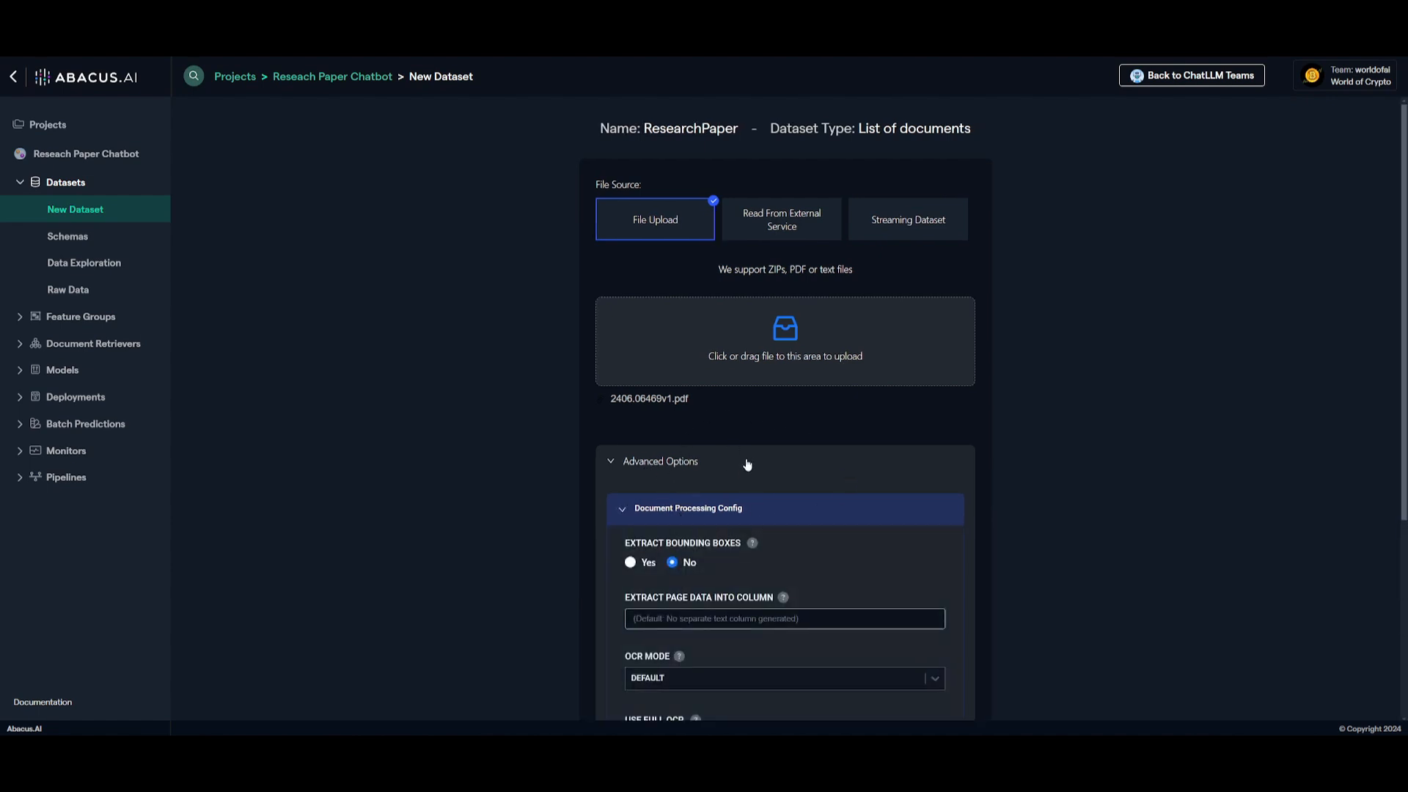
scroll(748, 465, down, 3)
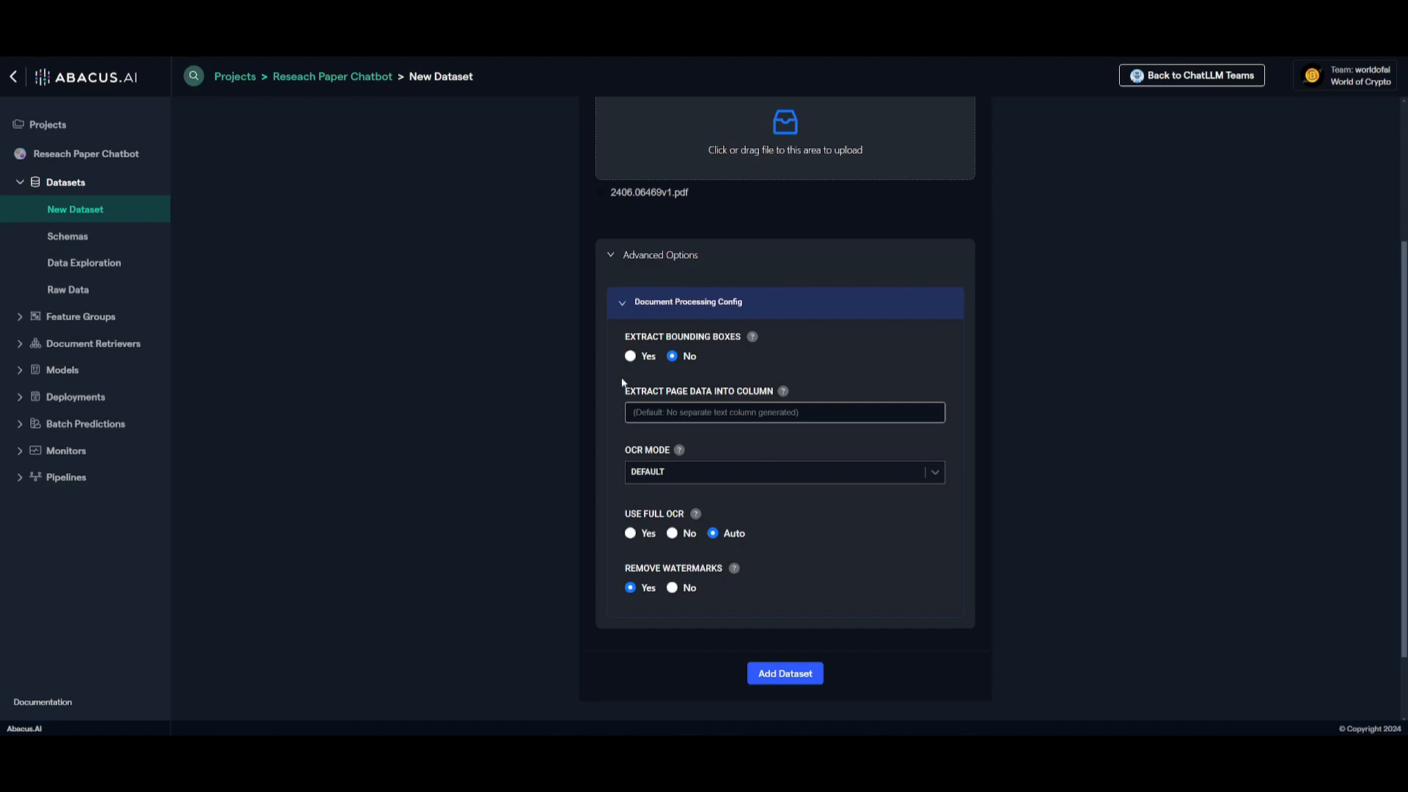
click(783, 673)
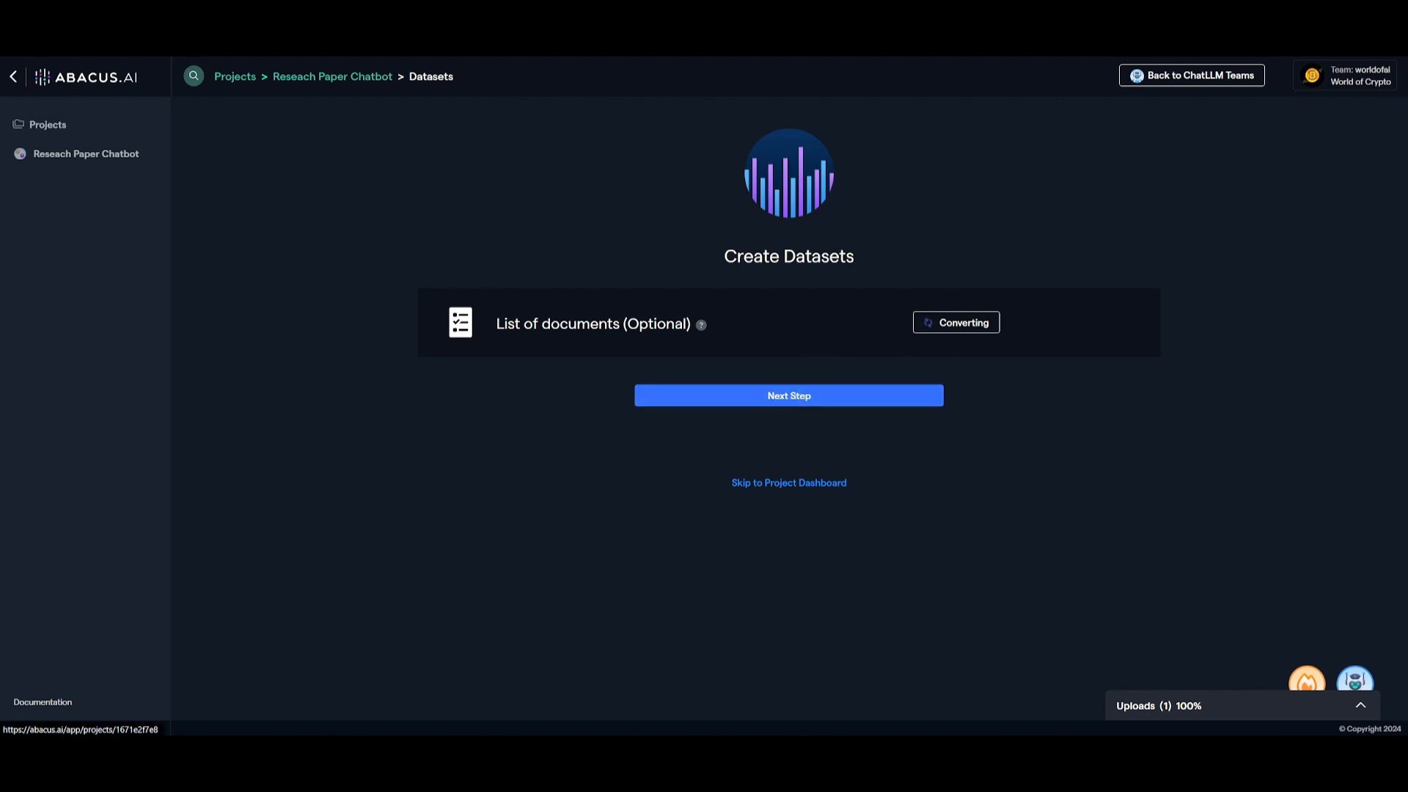
click(789, 395)
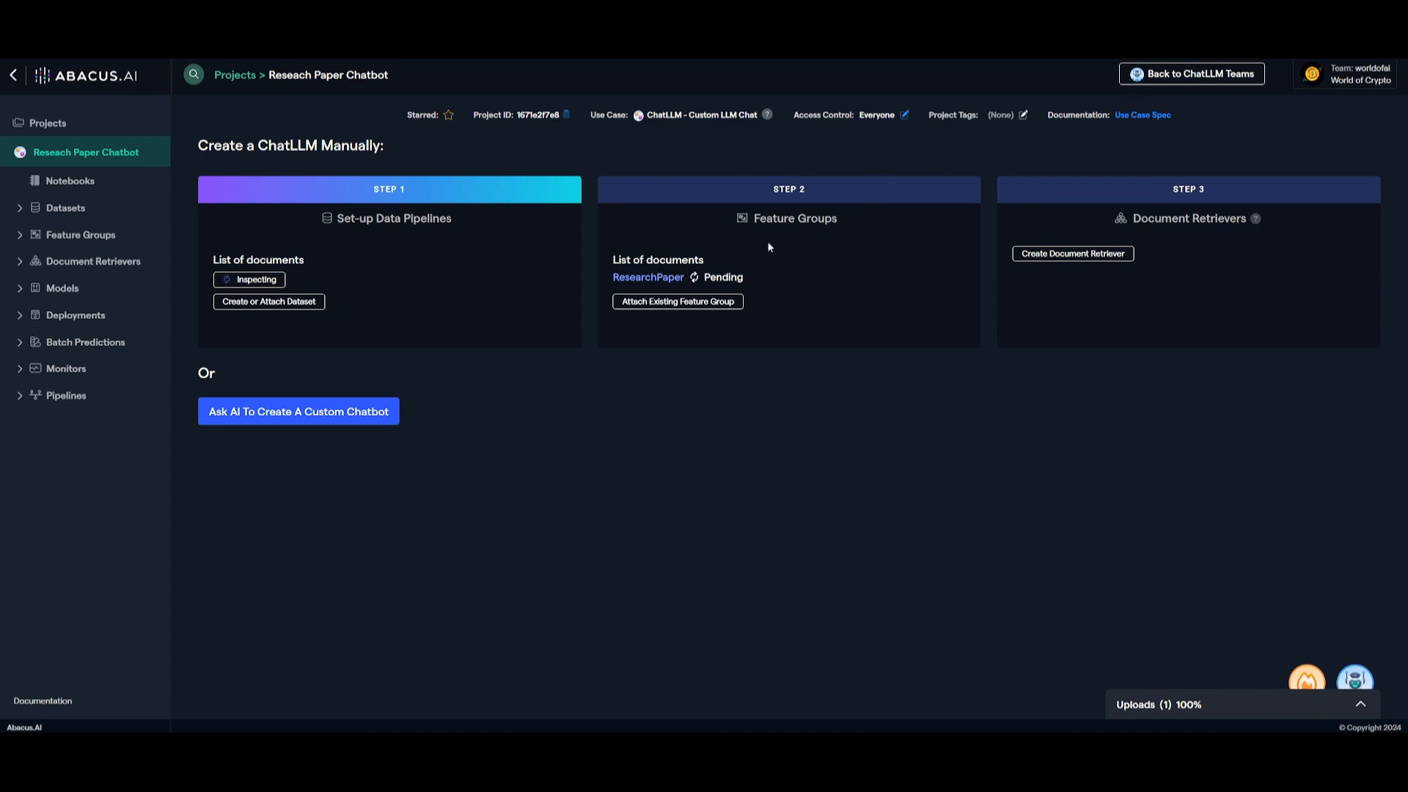
click(691, 305)
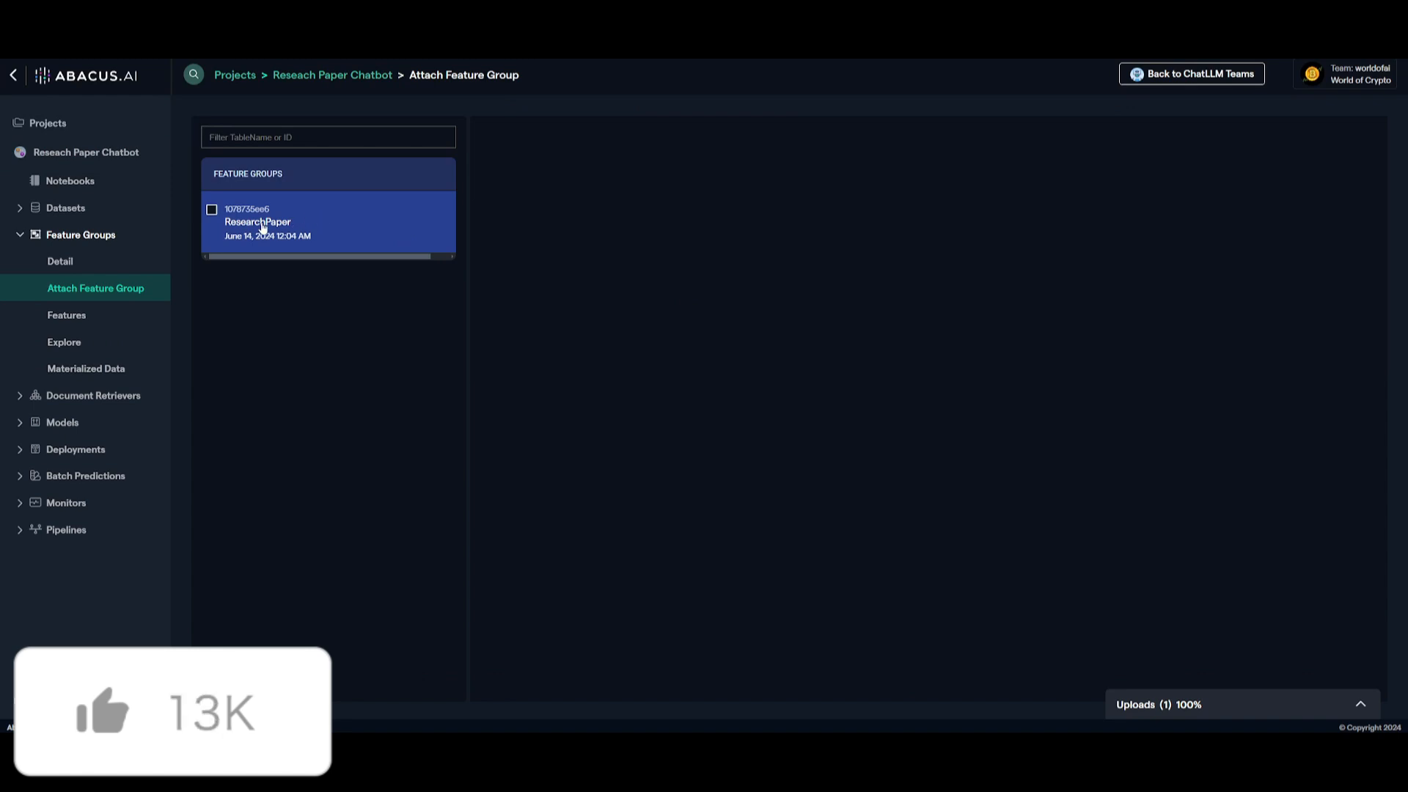
click(287, 224)
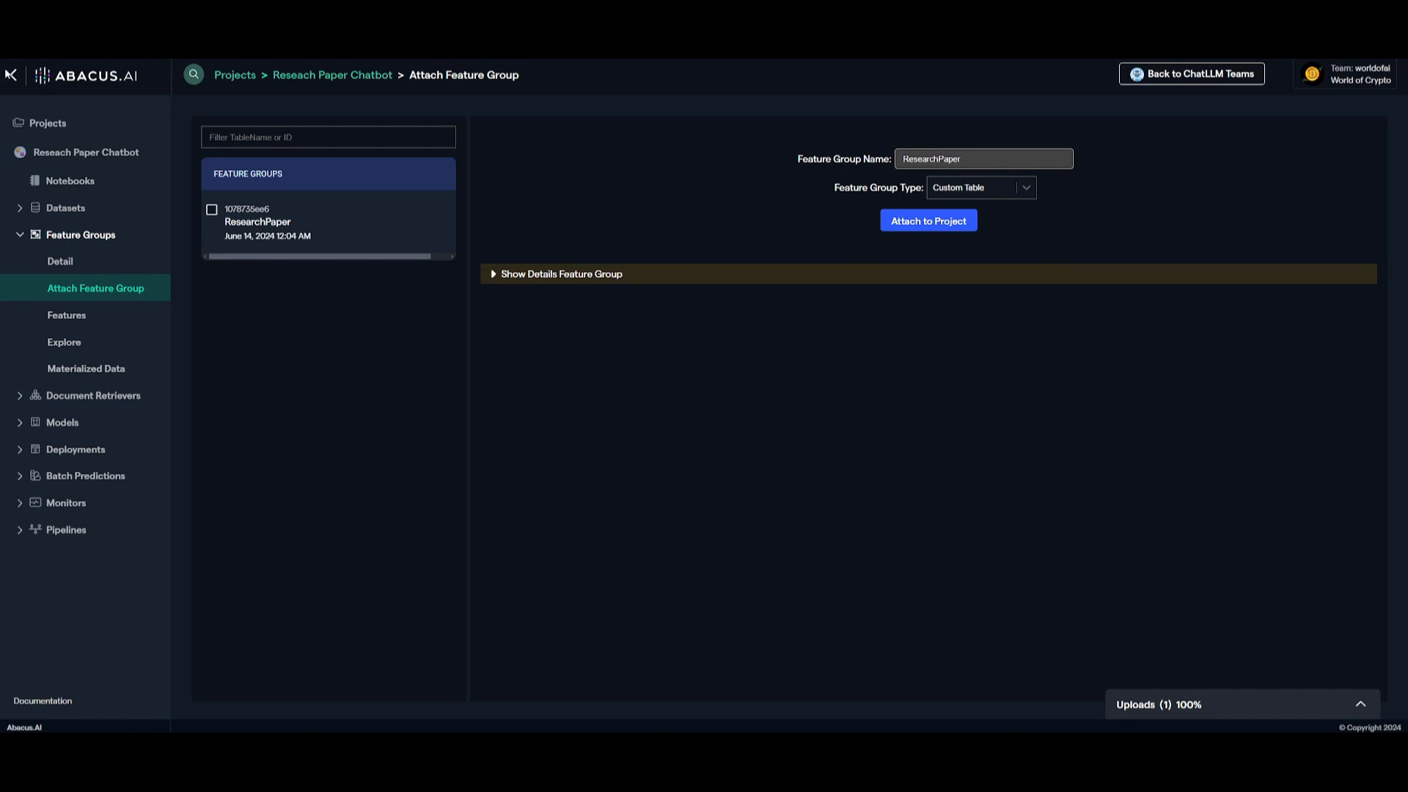
key(alt+Left)
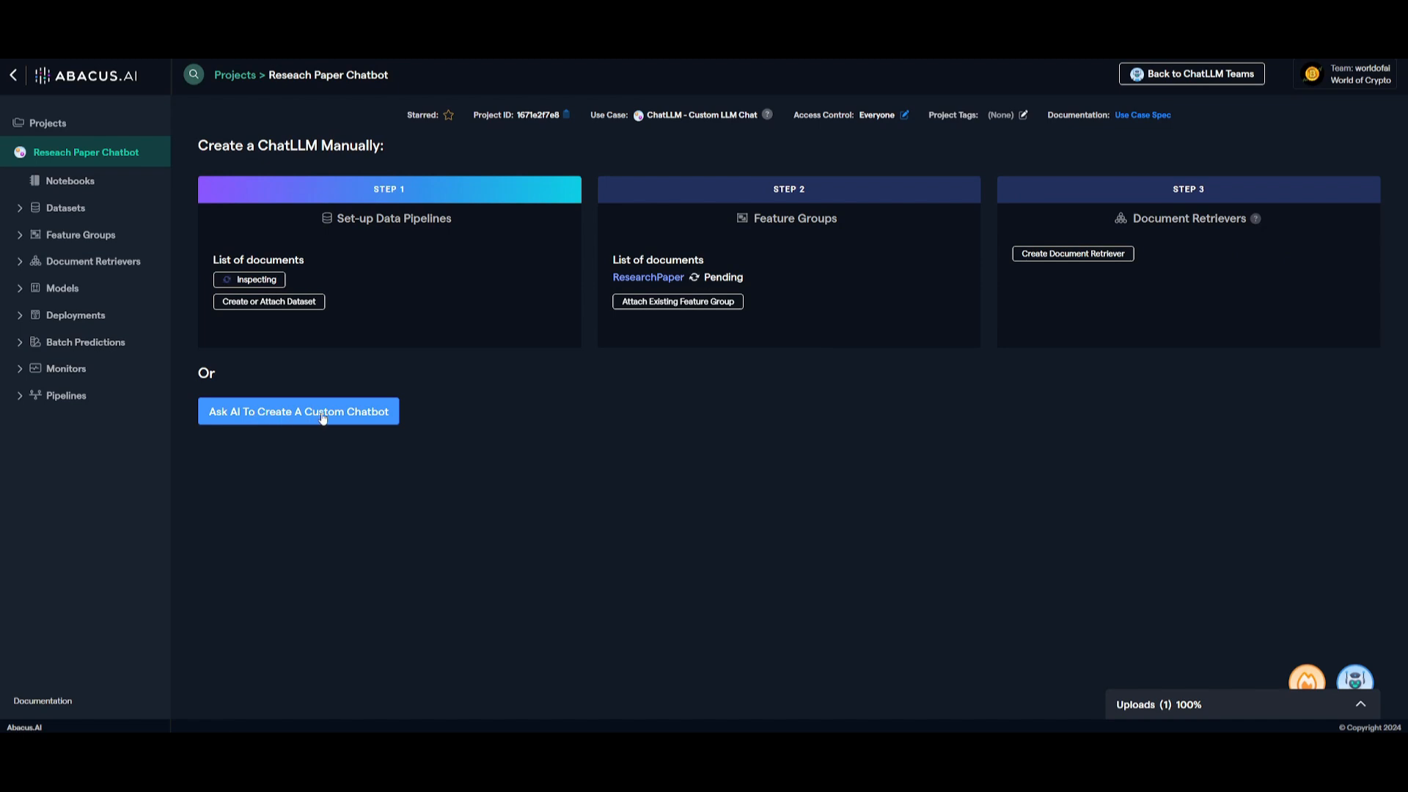
click(323, 417)
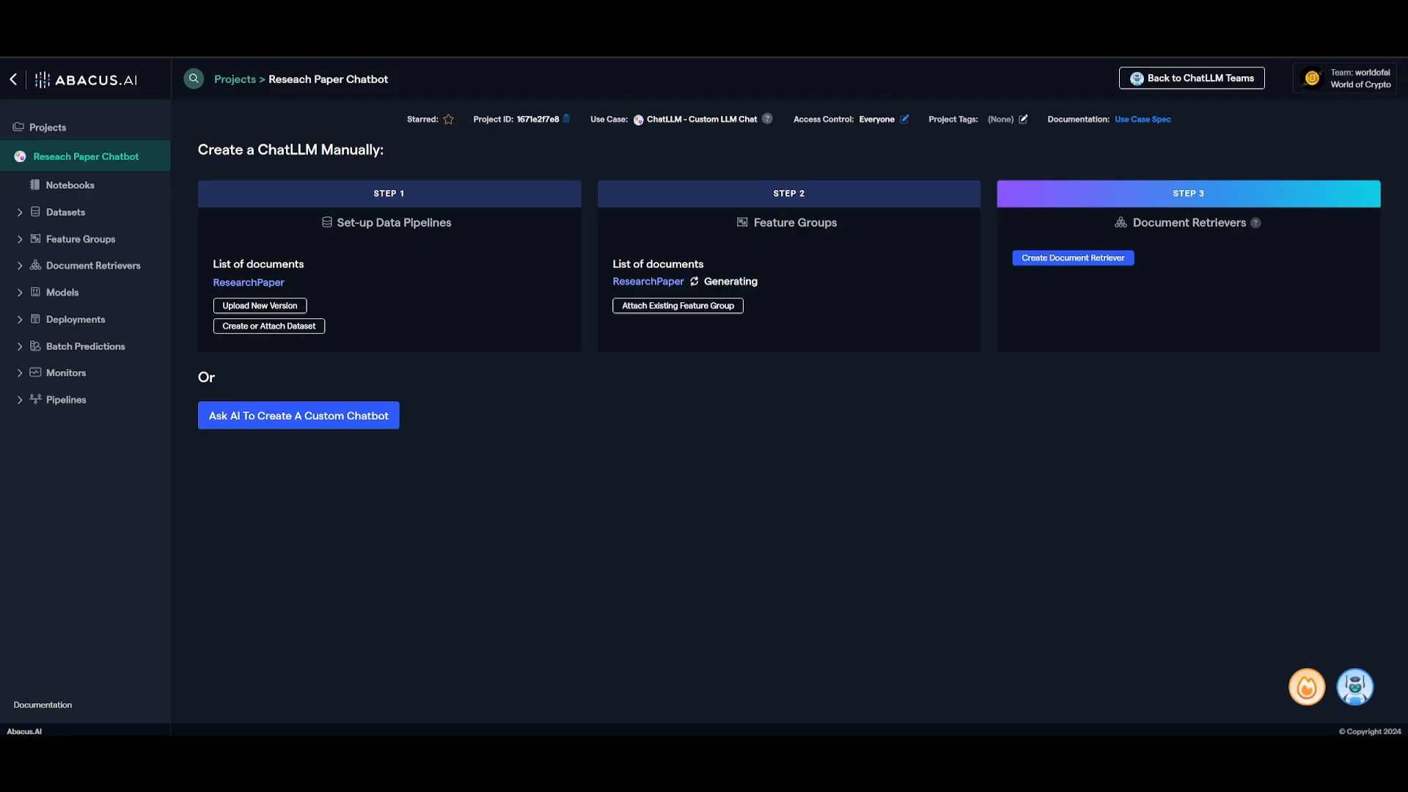
Examine the ResearchPaper dataset's details, schema, data exploration and raw data
click(41, 218)
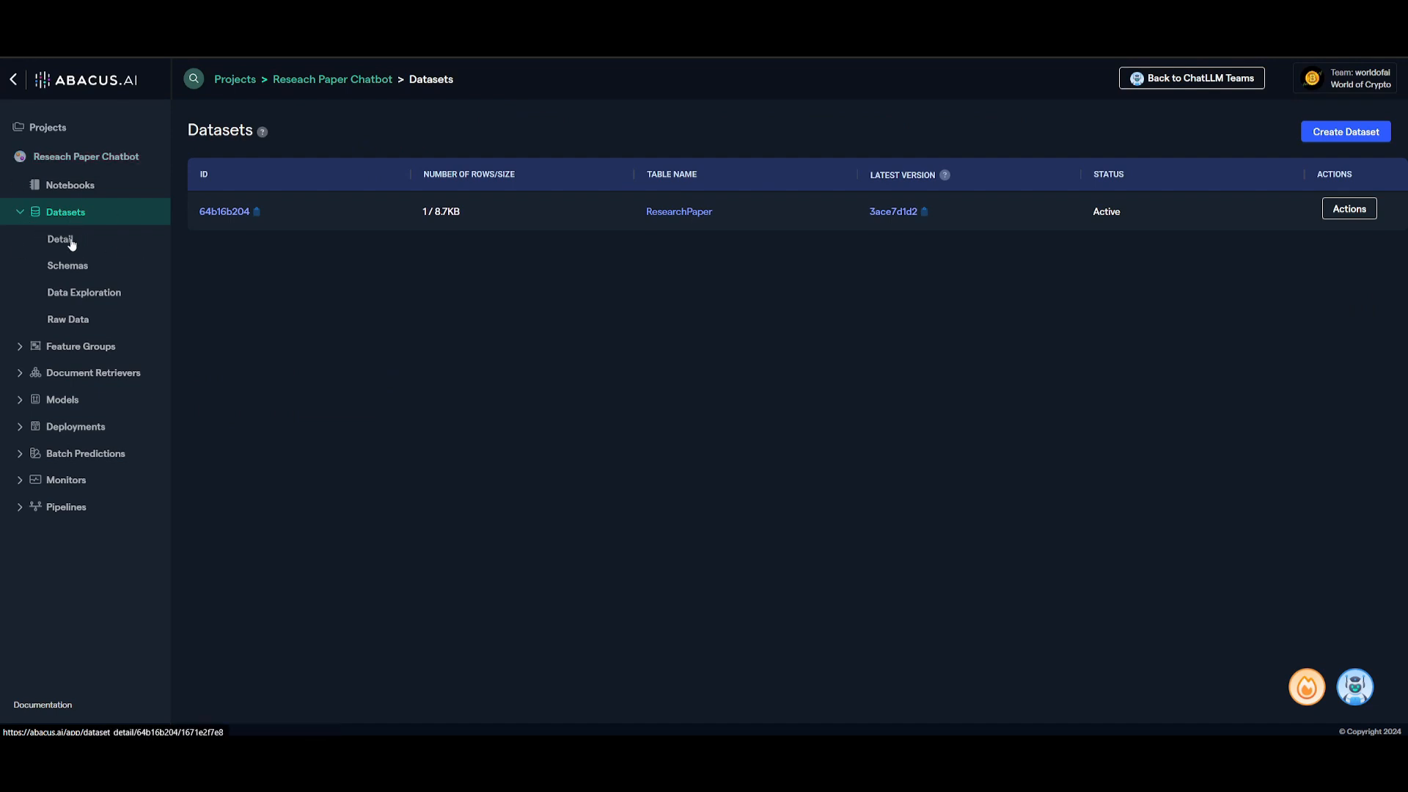
click(61, 239)
click(65, 269)
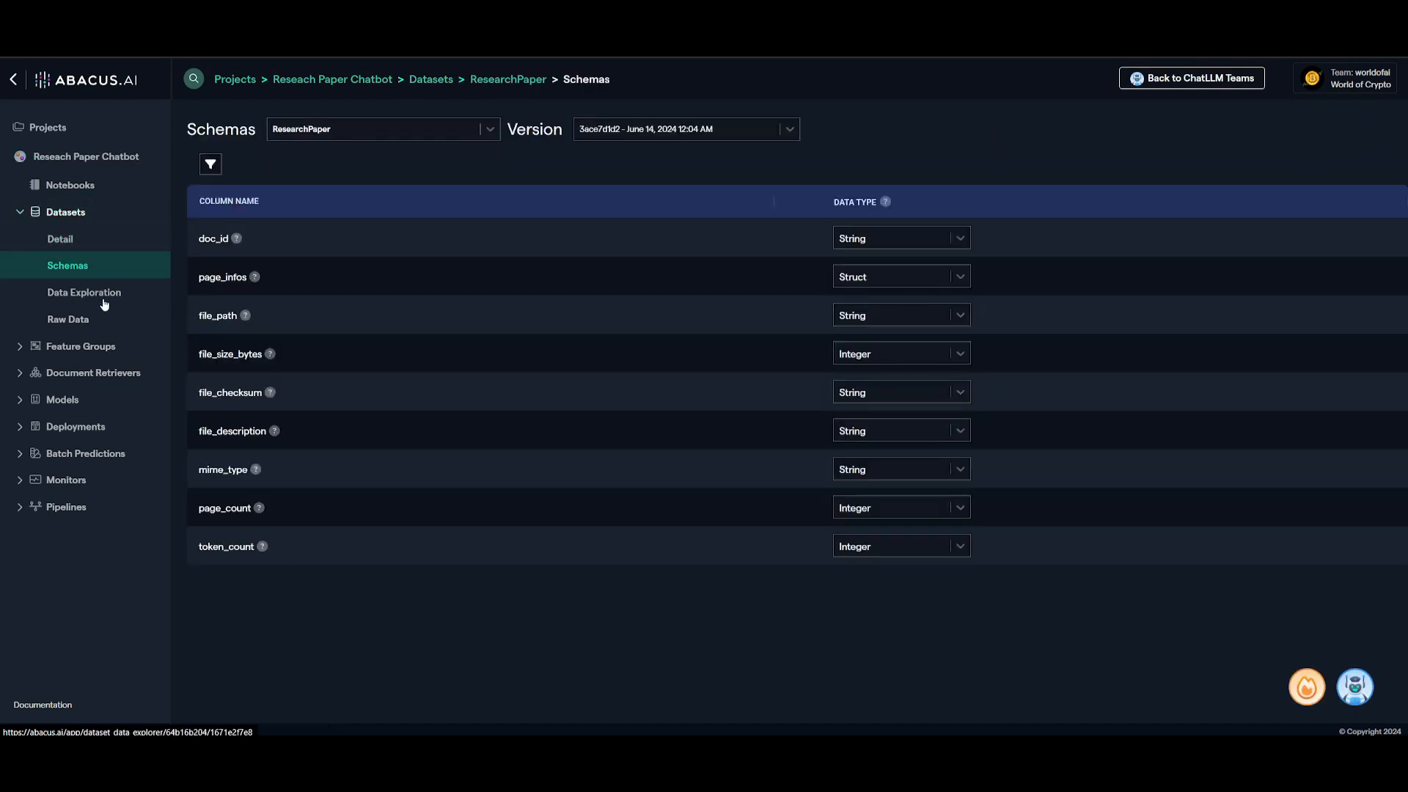
click(103, 300)
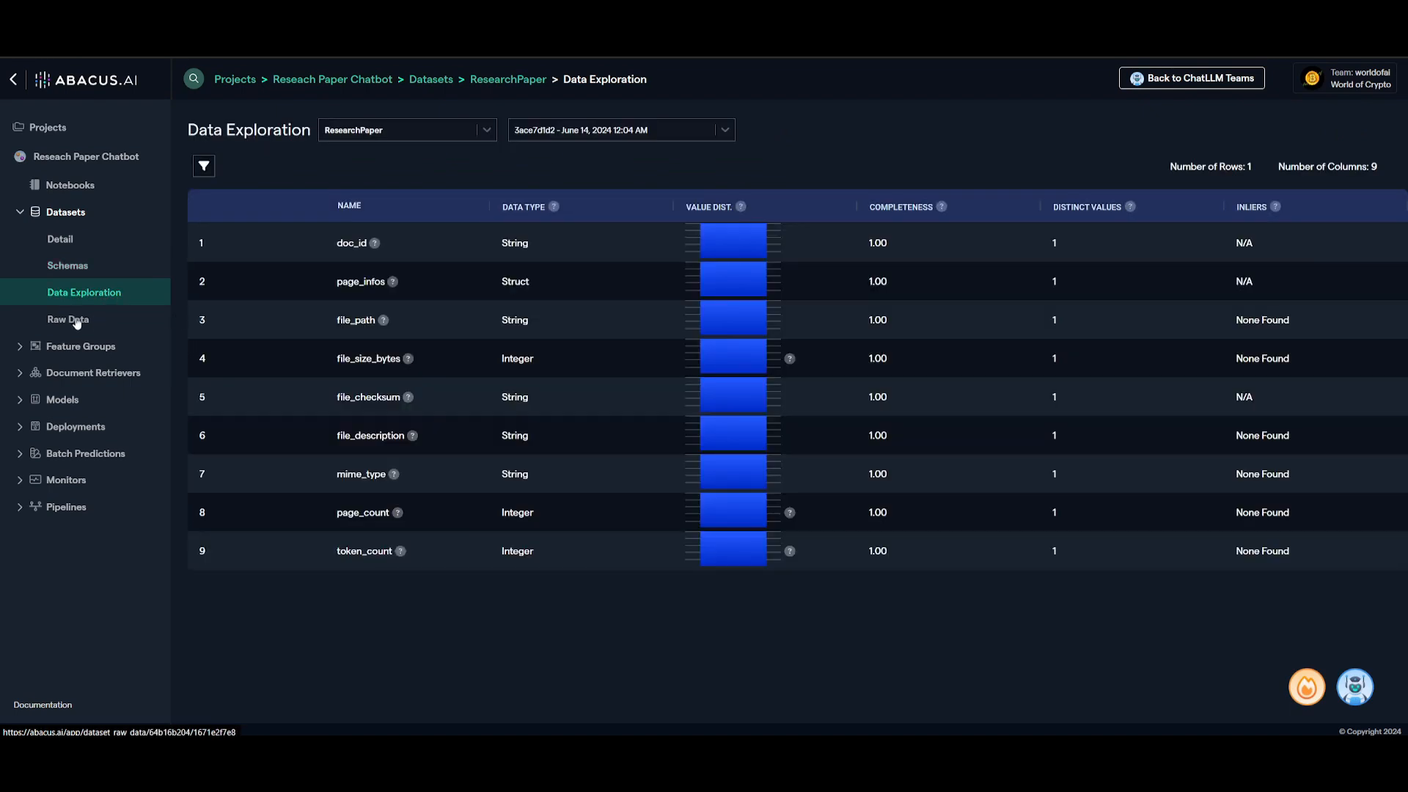
click(79, 321)
Examine the ResearchPaper feature group's details and feature mappings, and skim the pages of the research paper PDF
click(62, 352)
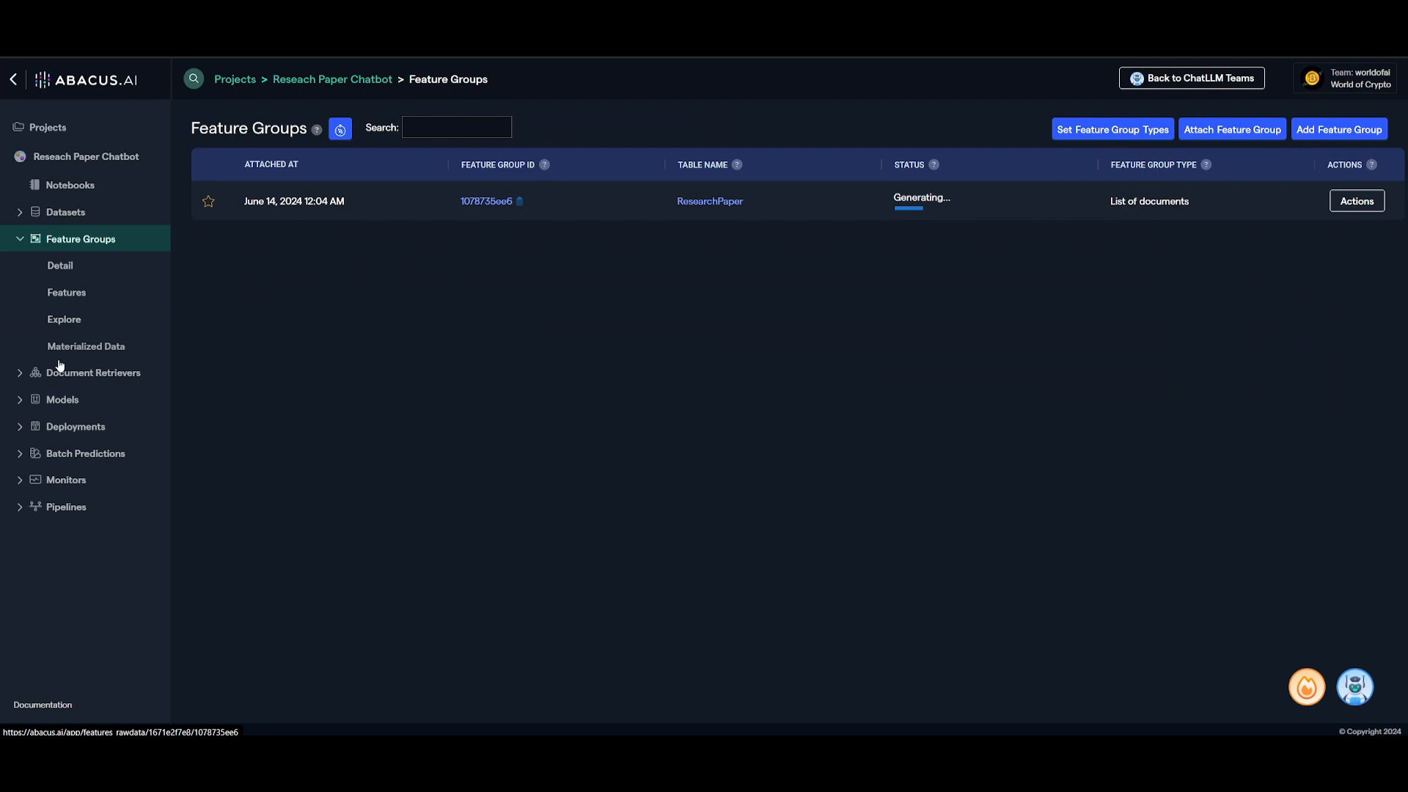
click(67, 269)
click(66, 291)
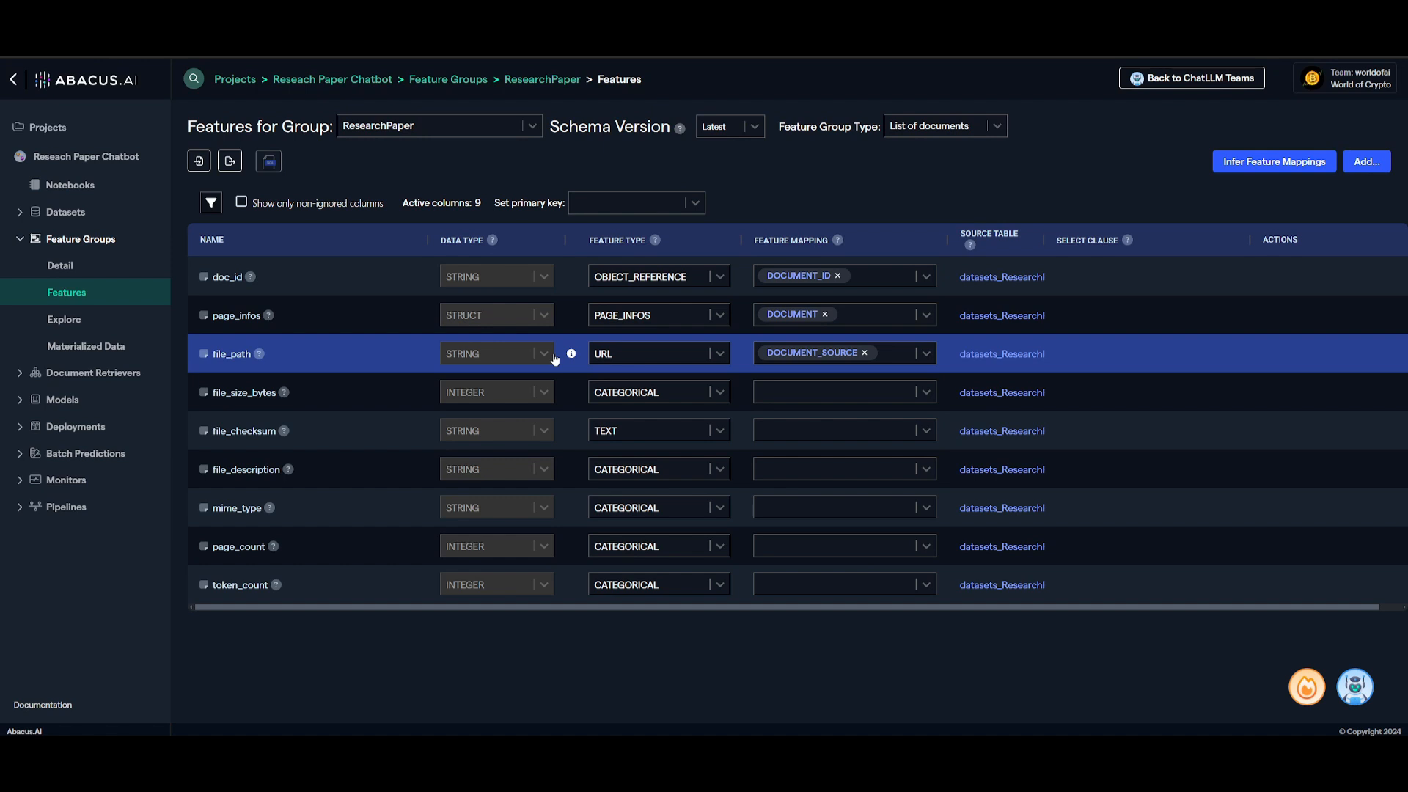
click(37, 398)
click(45, 371)
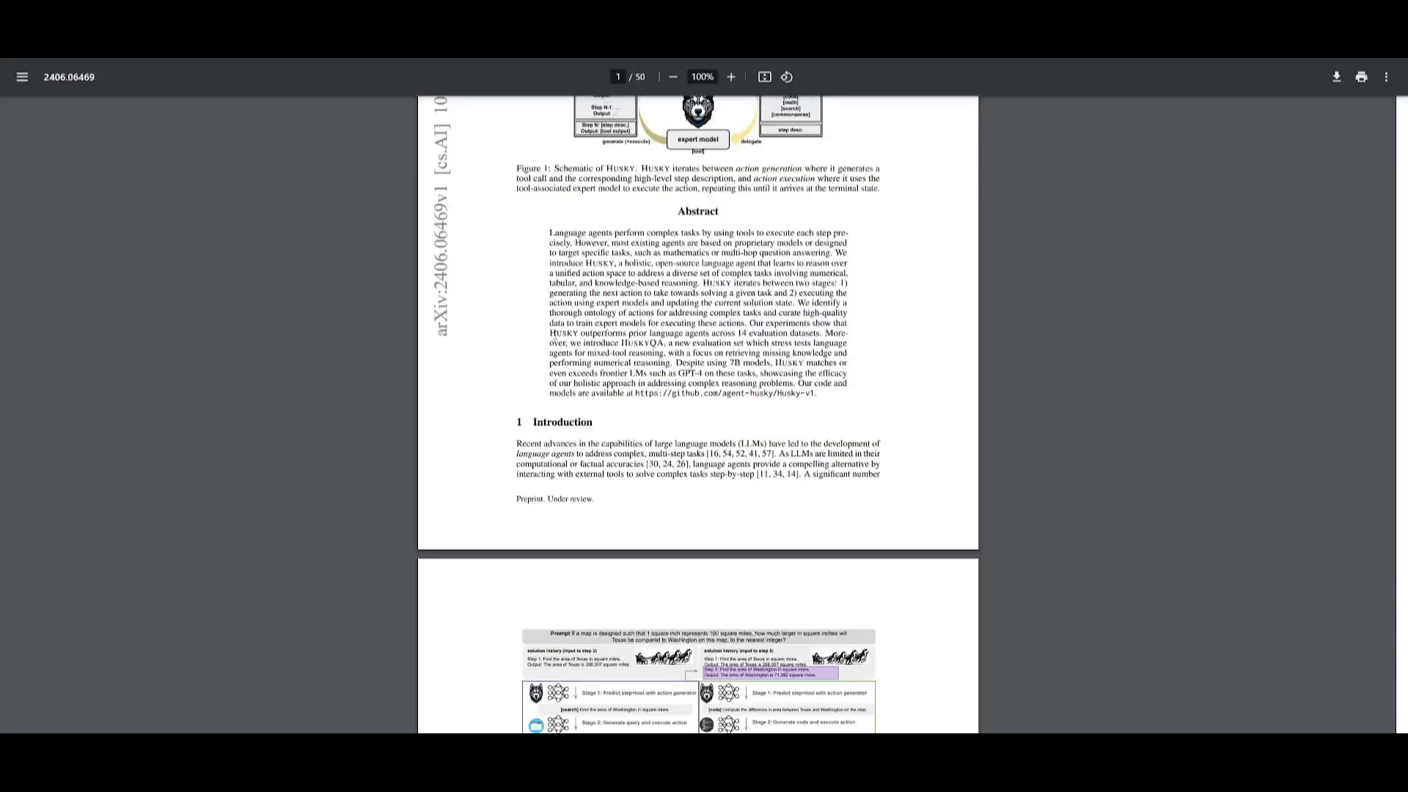
scroll(648, 402, down, 15)
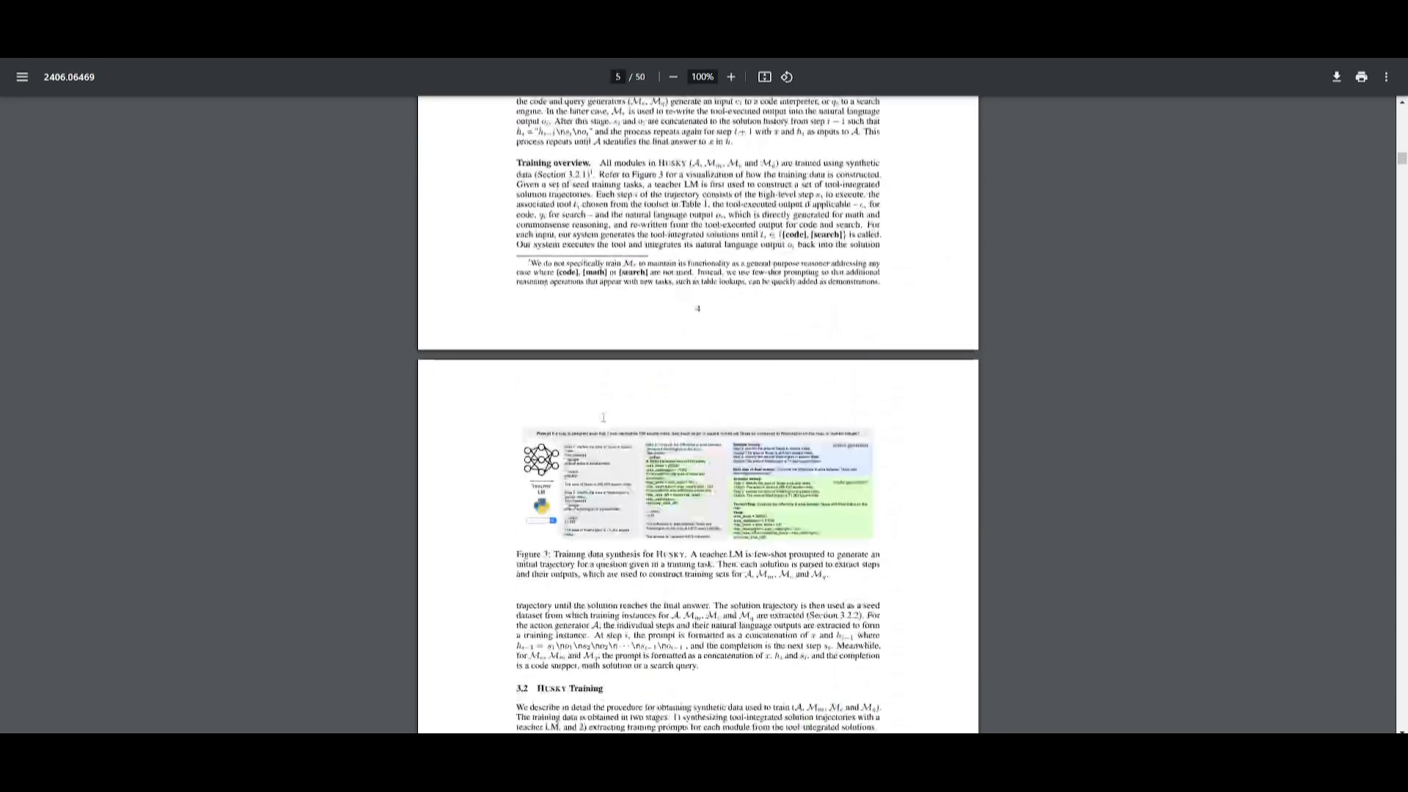
scroll(647, 402, down, 10)
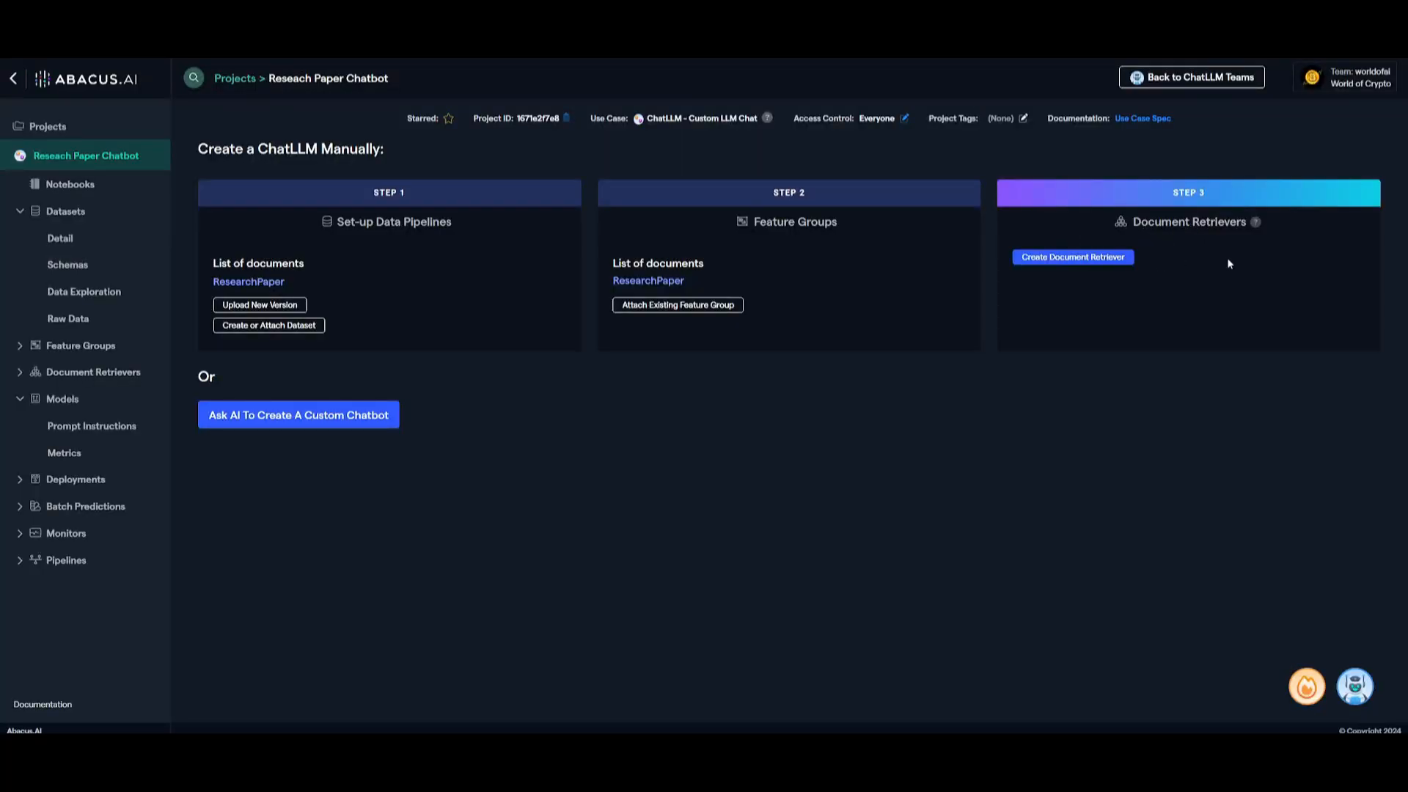
Create a document retriever from the ResearchPaper feature group, leaving chunk size, overlap fraction and text encoder automatic
click(1071, 261)
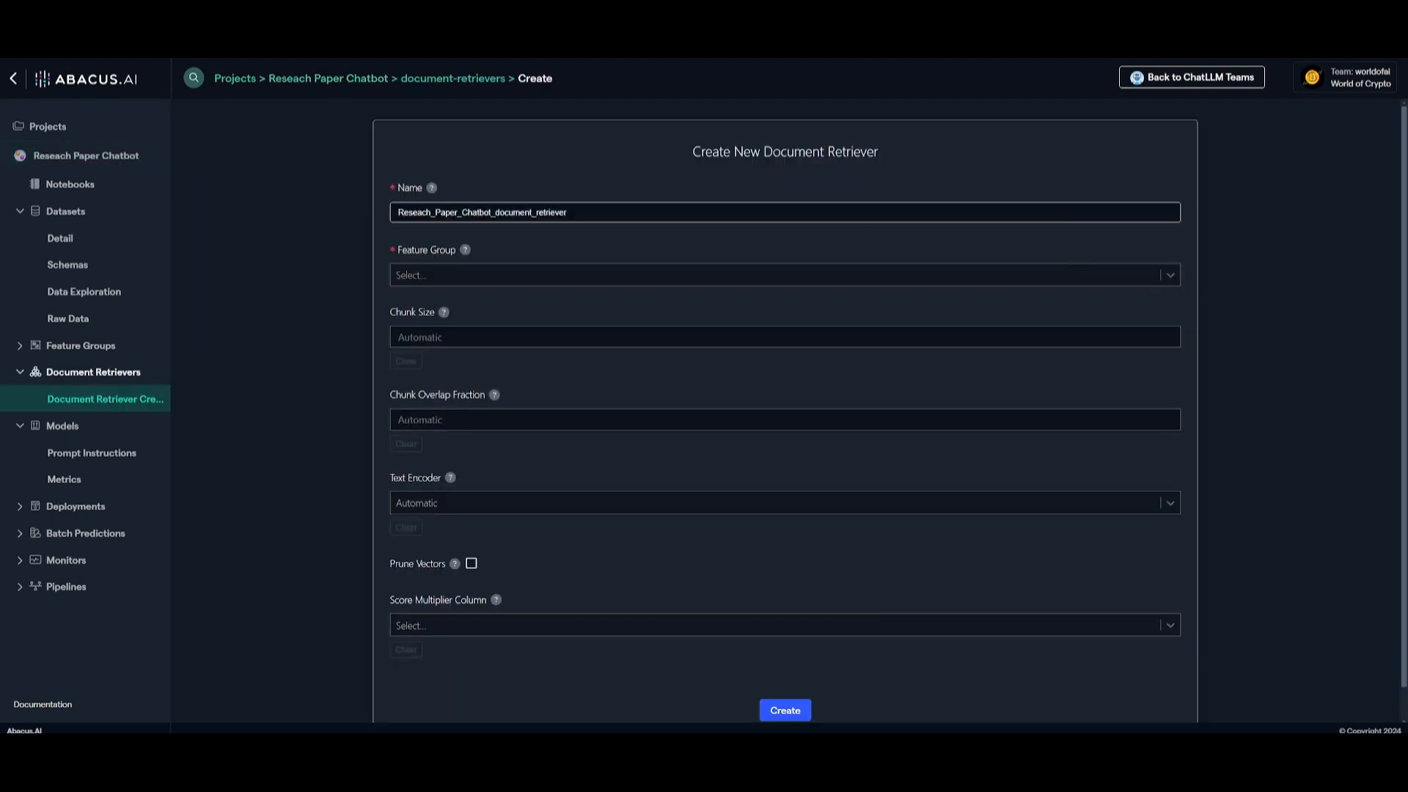
click(429, 283)
click(416, 308)
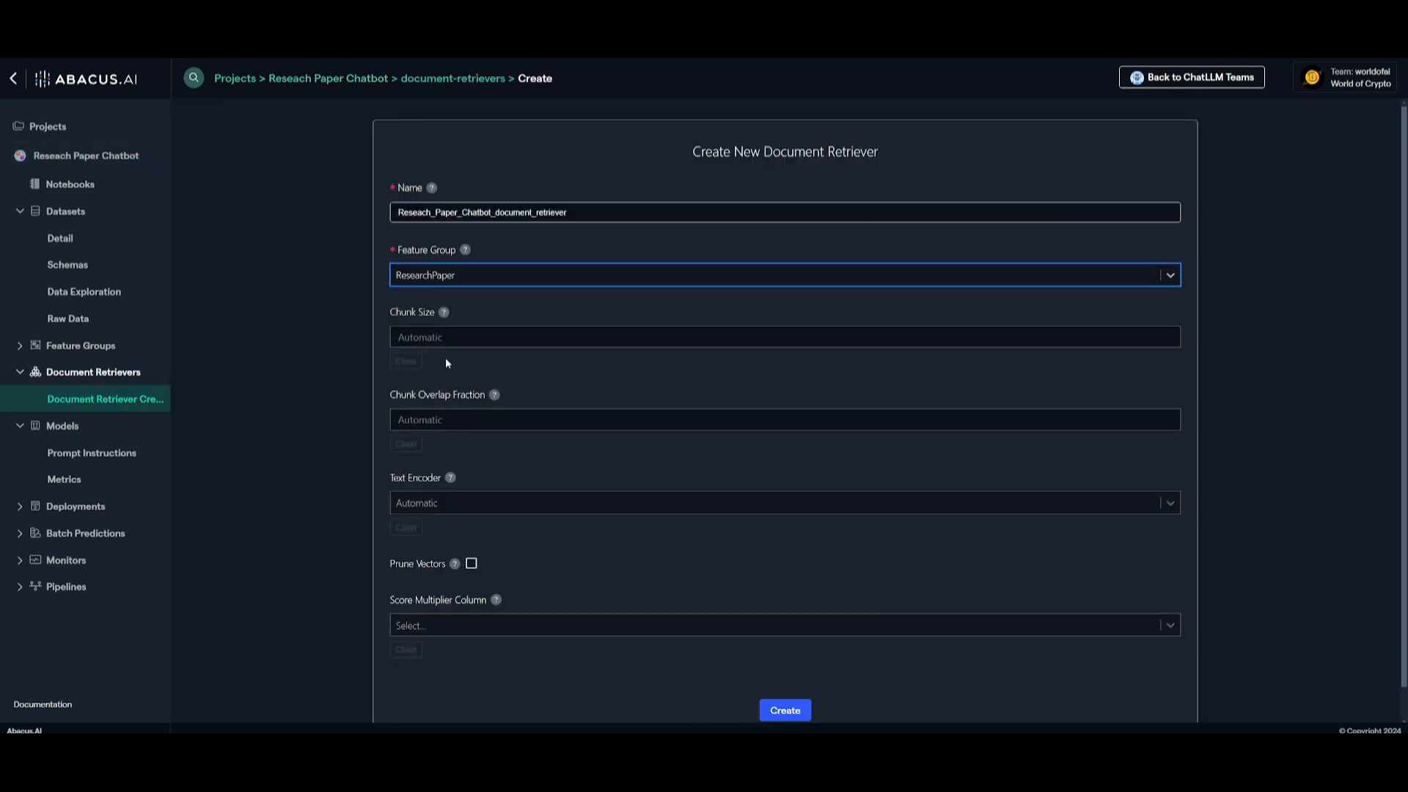
click(434, 337)
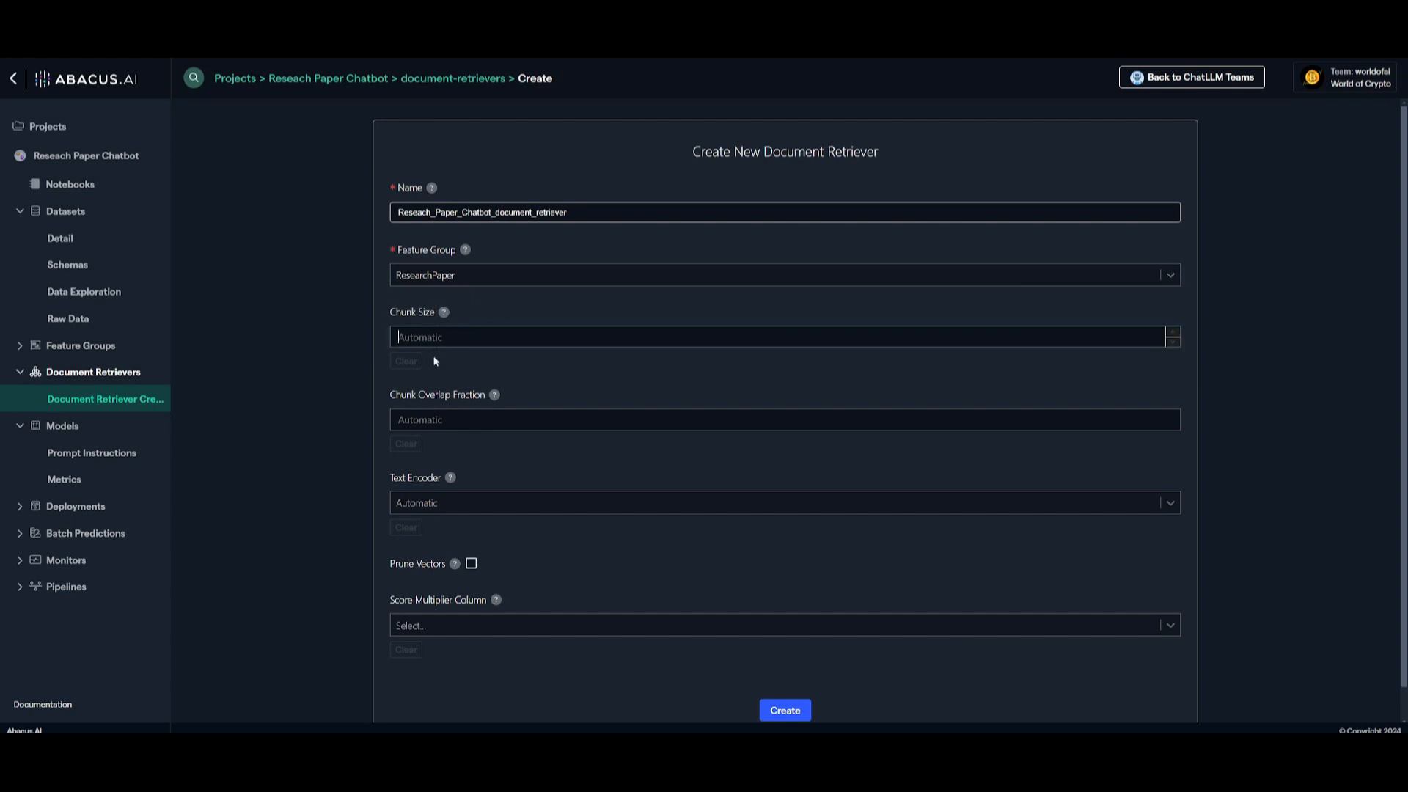
scroll(717, 672, down, 1)
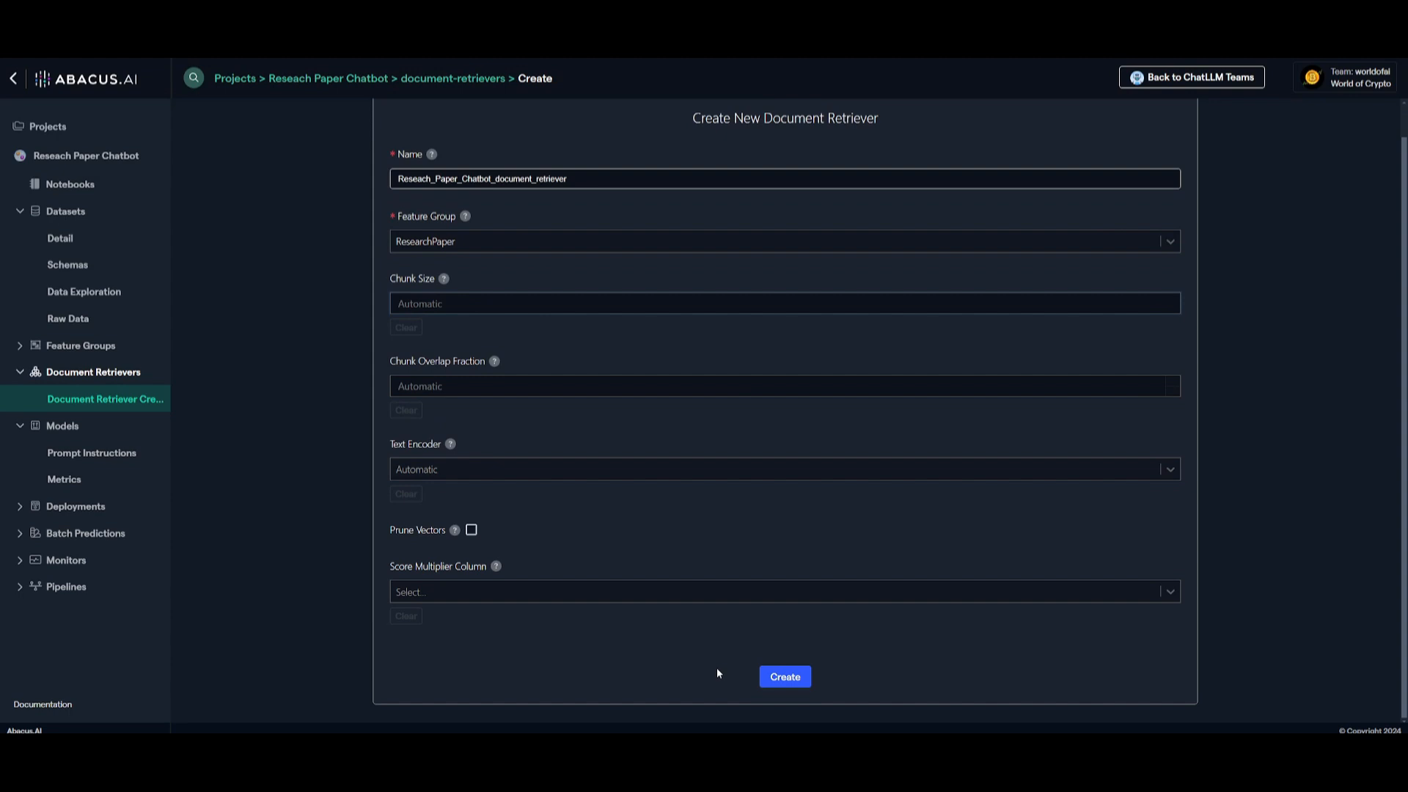
click(786, 677)
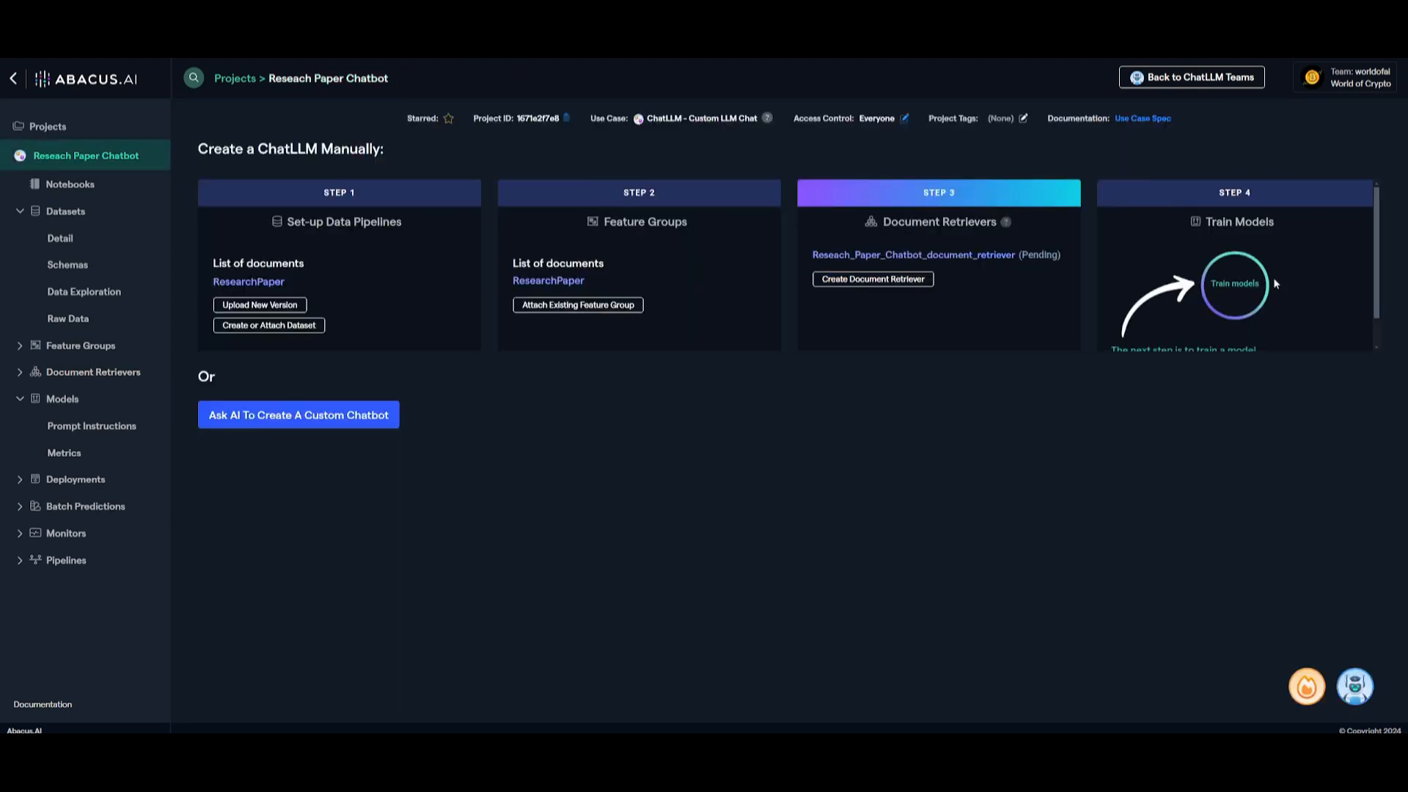
Train the chatbot model on the project's document retriever, letting the system decide the algorithms
scroll(1224, 288, down, 1)
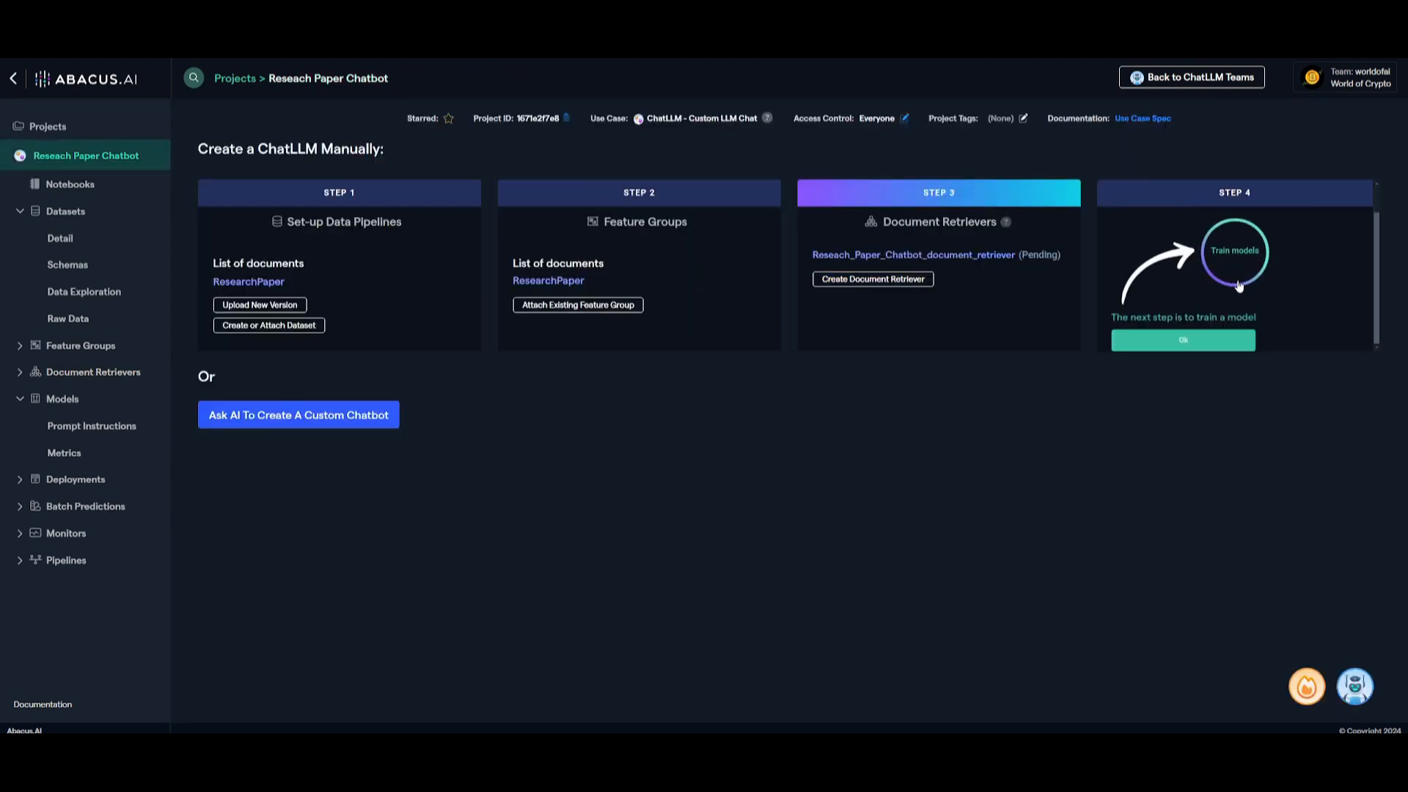
click(1204, 343)
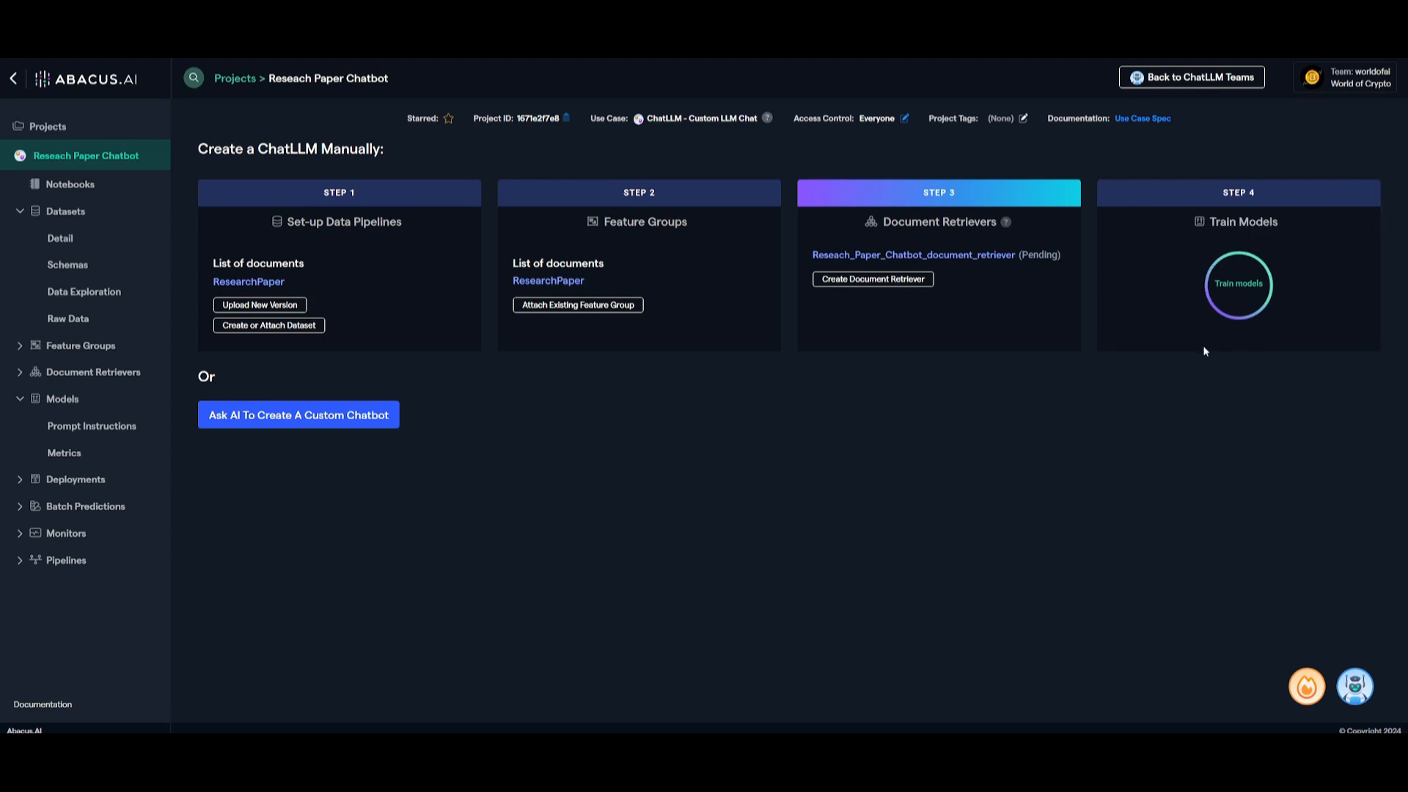
click(1235, 306)
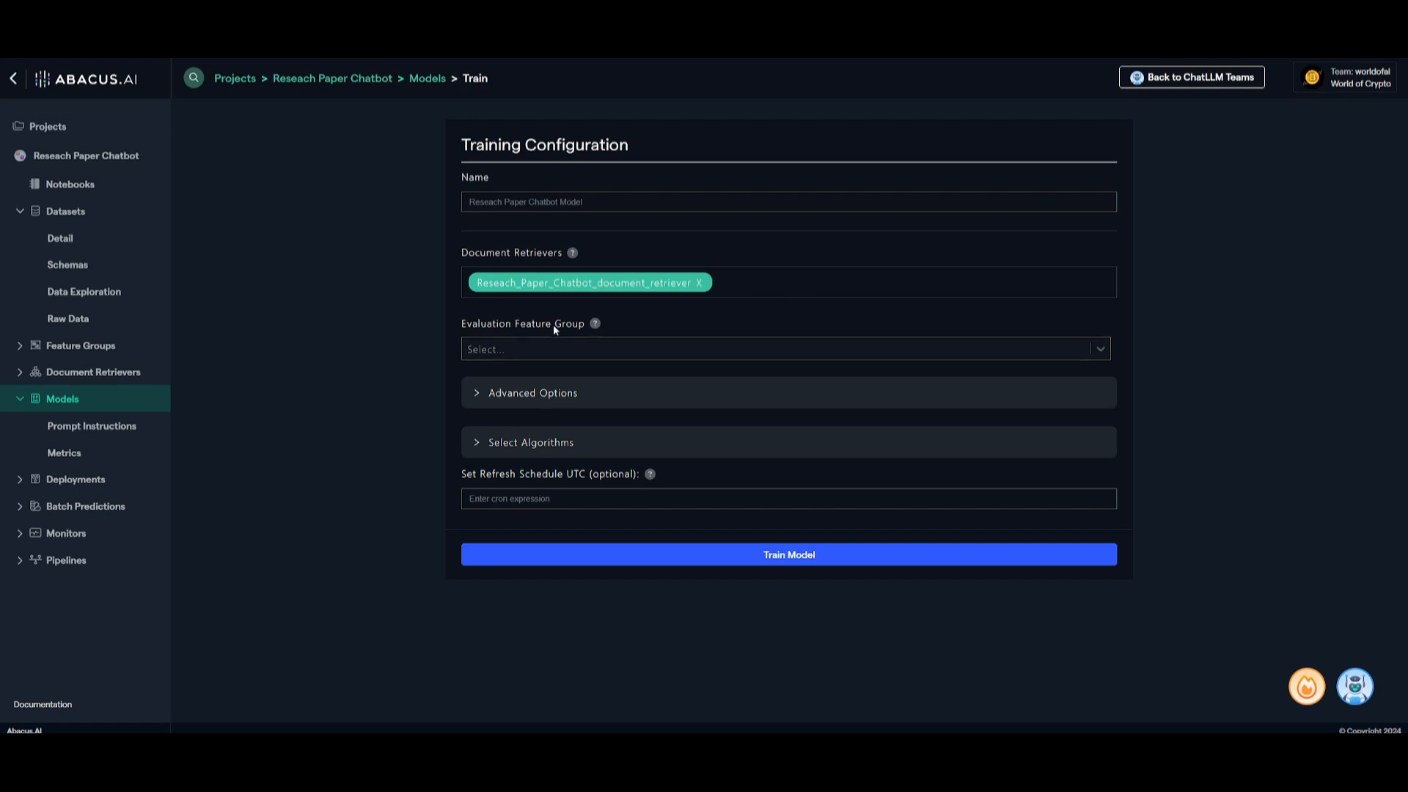
click(502, 447)
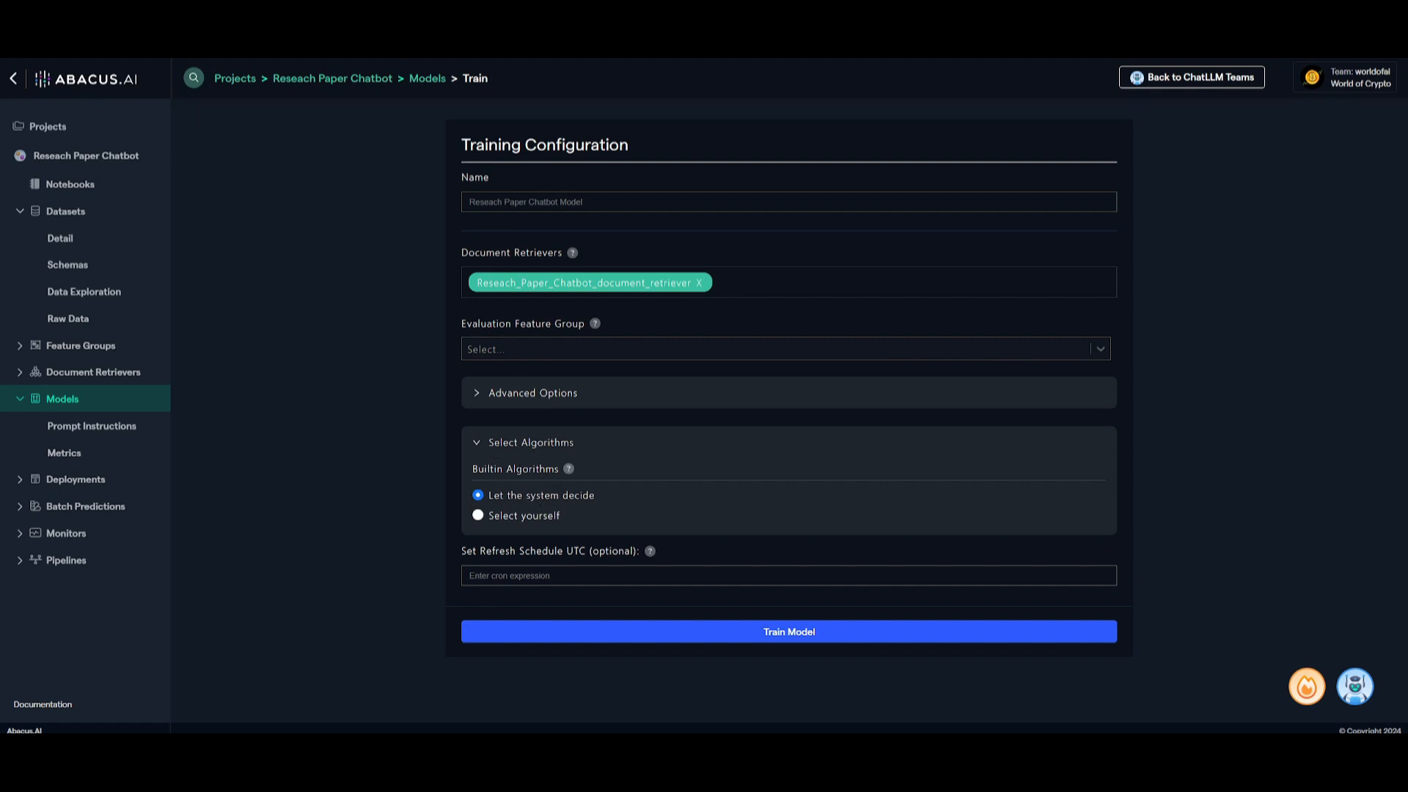
click(519, 520)
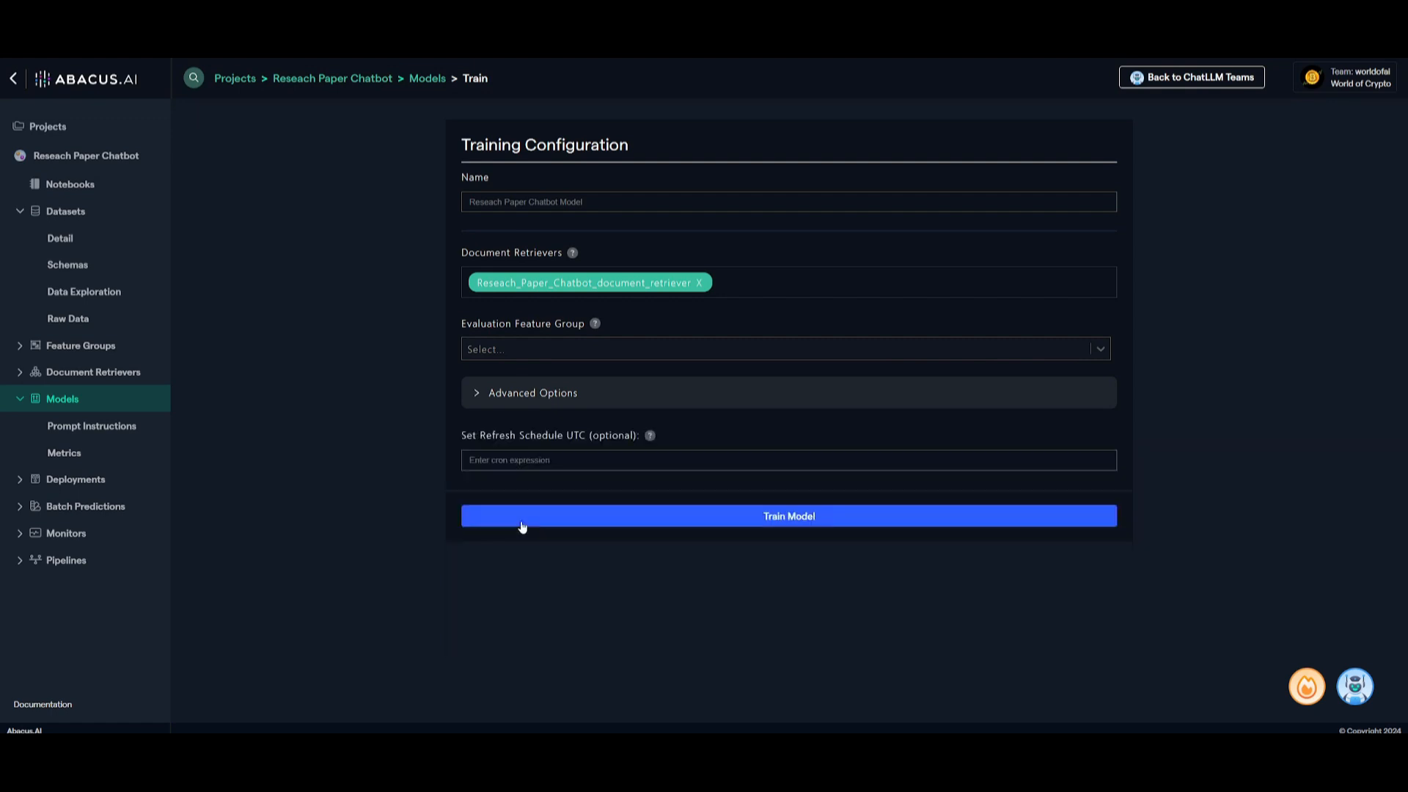
click(503, 448)
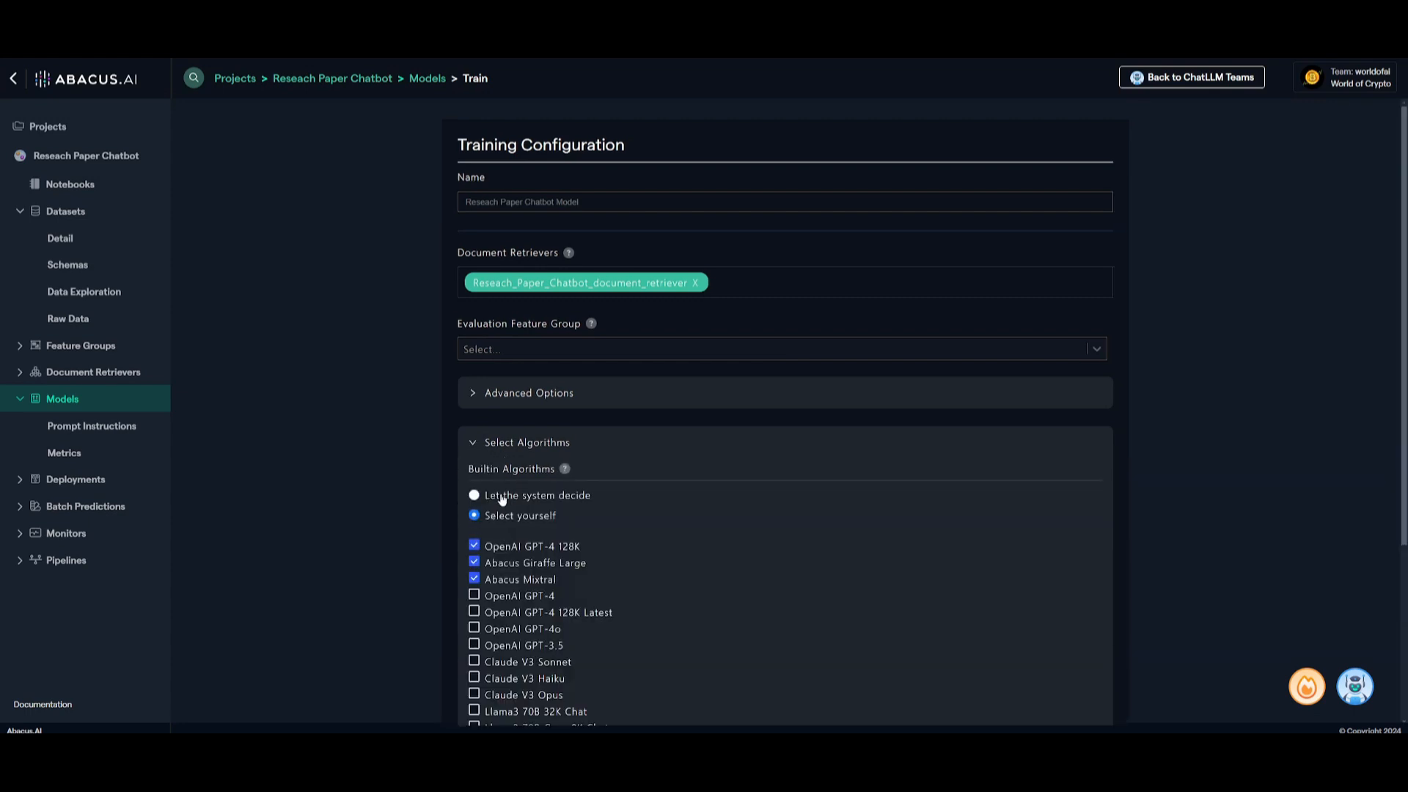
click(499, 503)
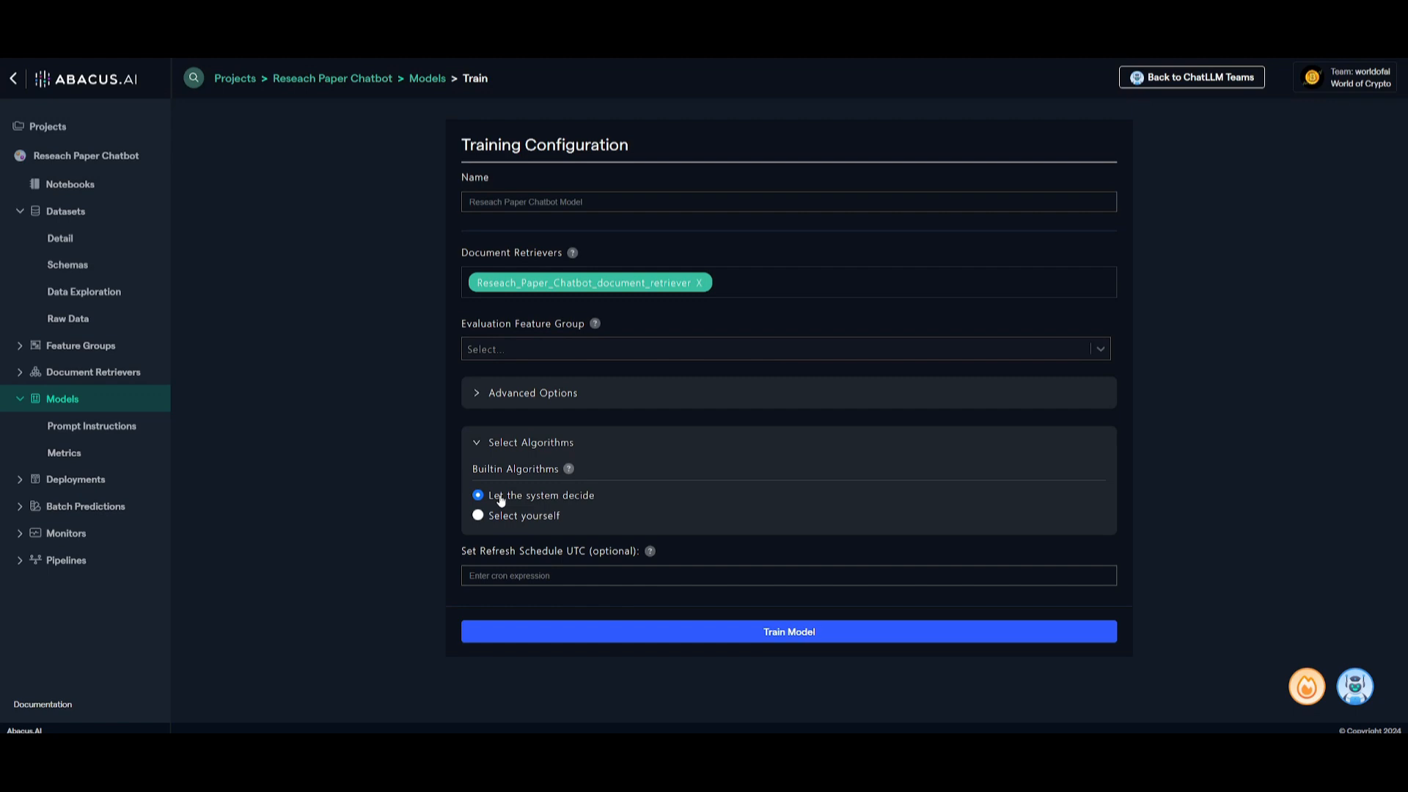
click(743, 632)
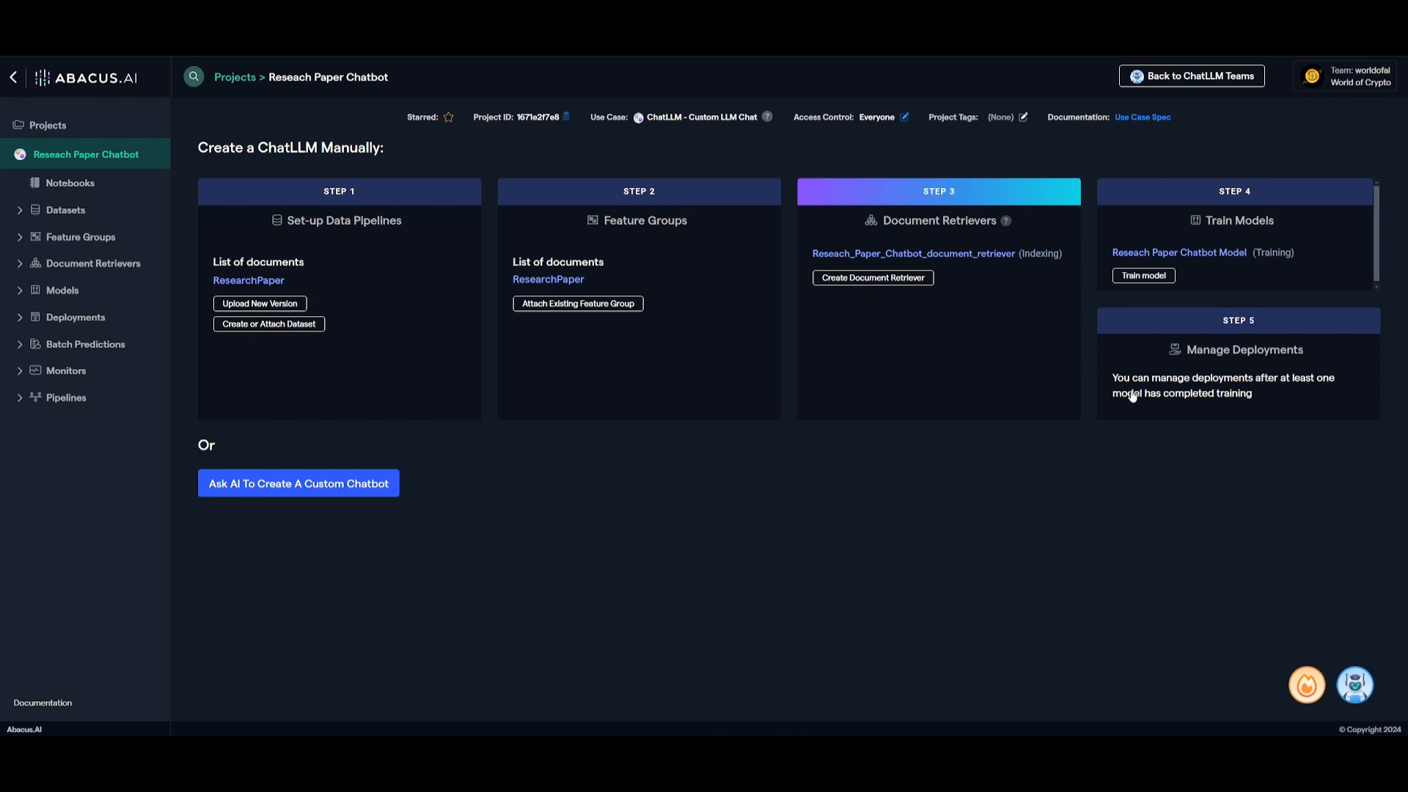
Deploy the Reseach Paper Chatbot Model as Offline Batch + RealTime, named World of AI Research Bot, with 5 estimated calls per second
click(1265, 355)
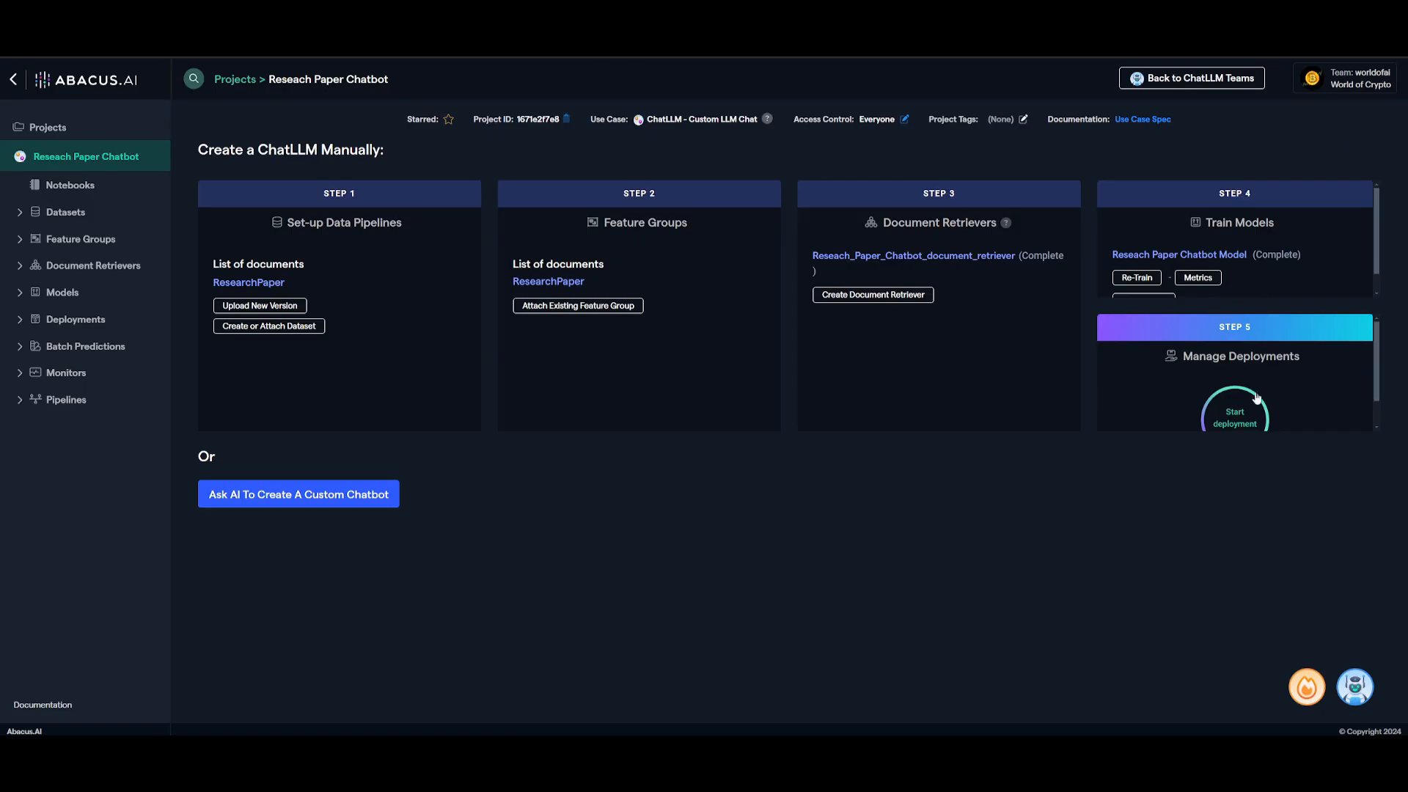
click(1255, 397)
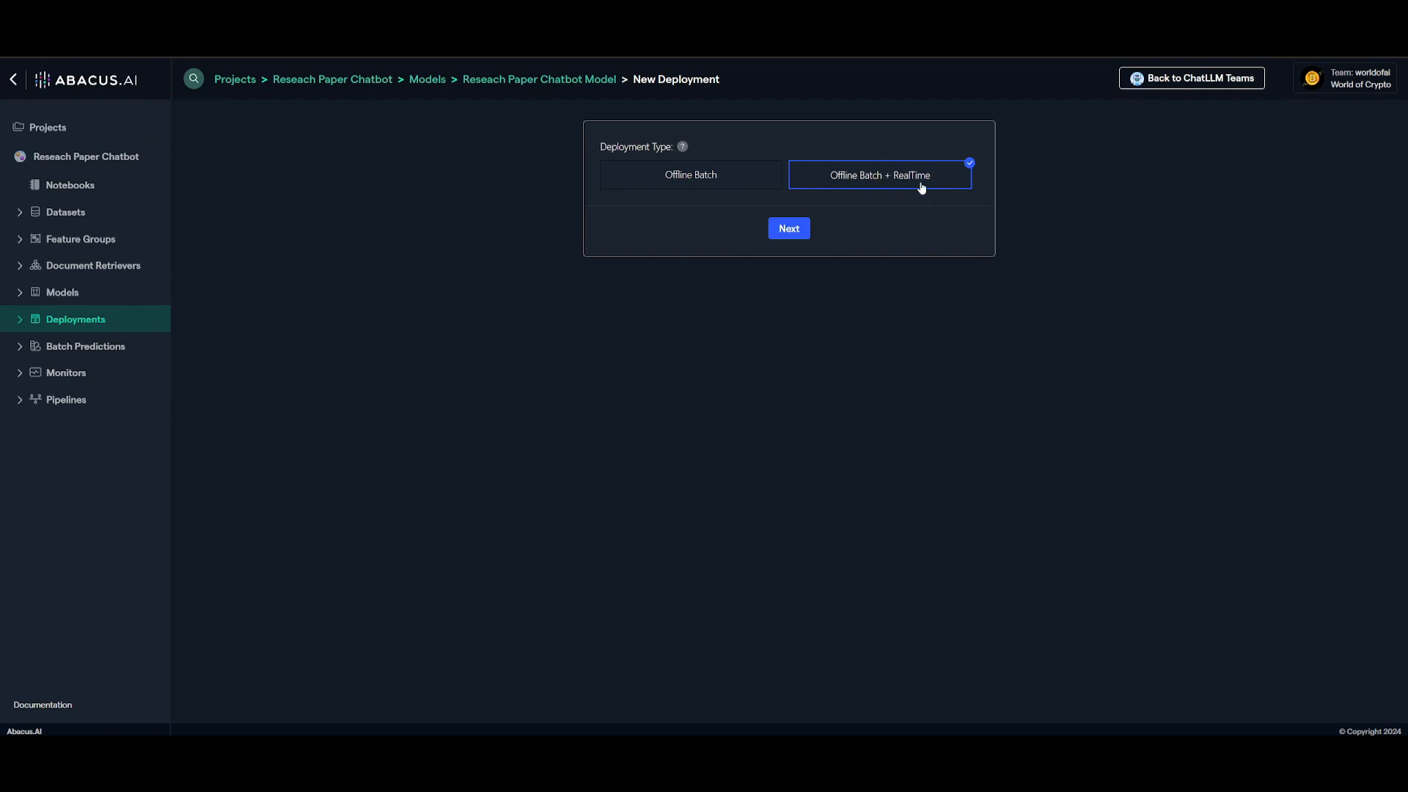
click(781, 231)
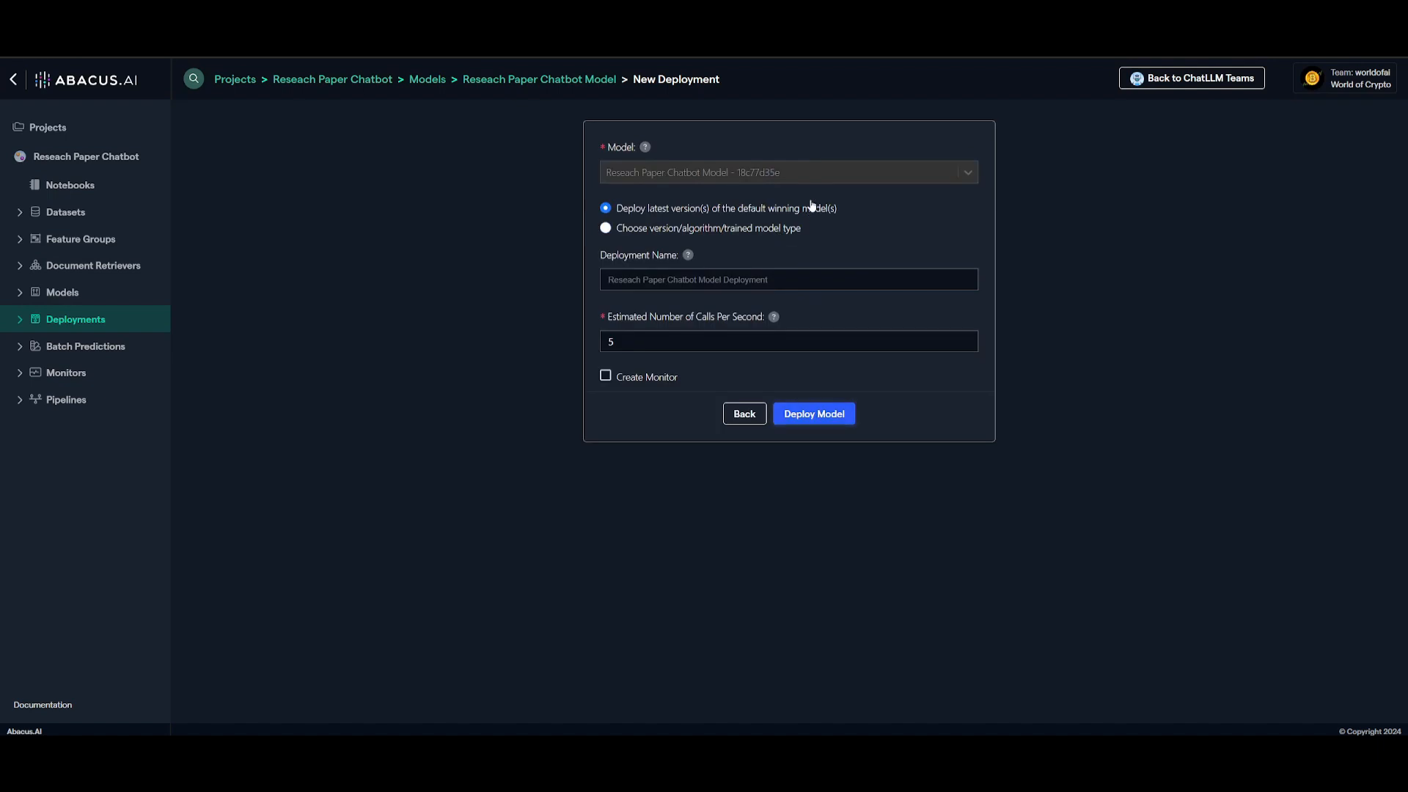
click(643, 273)
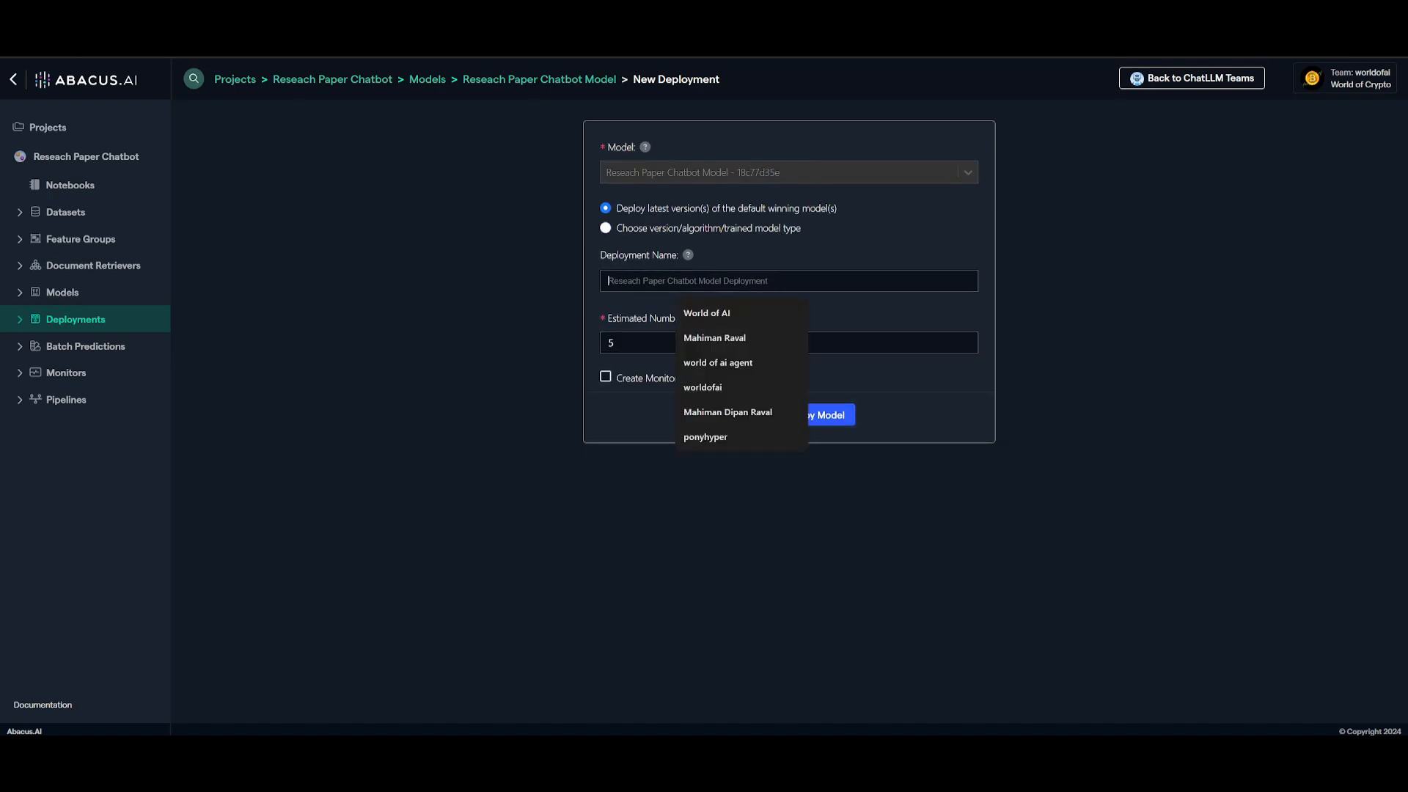
click(704, 311)
text(Research Bot)
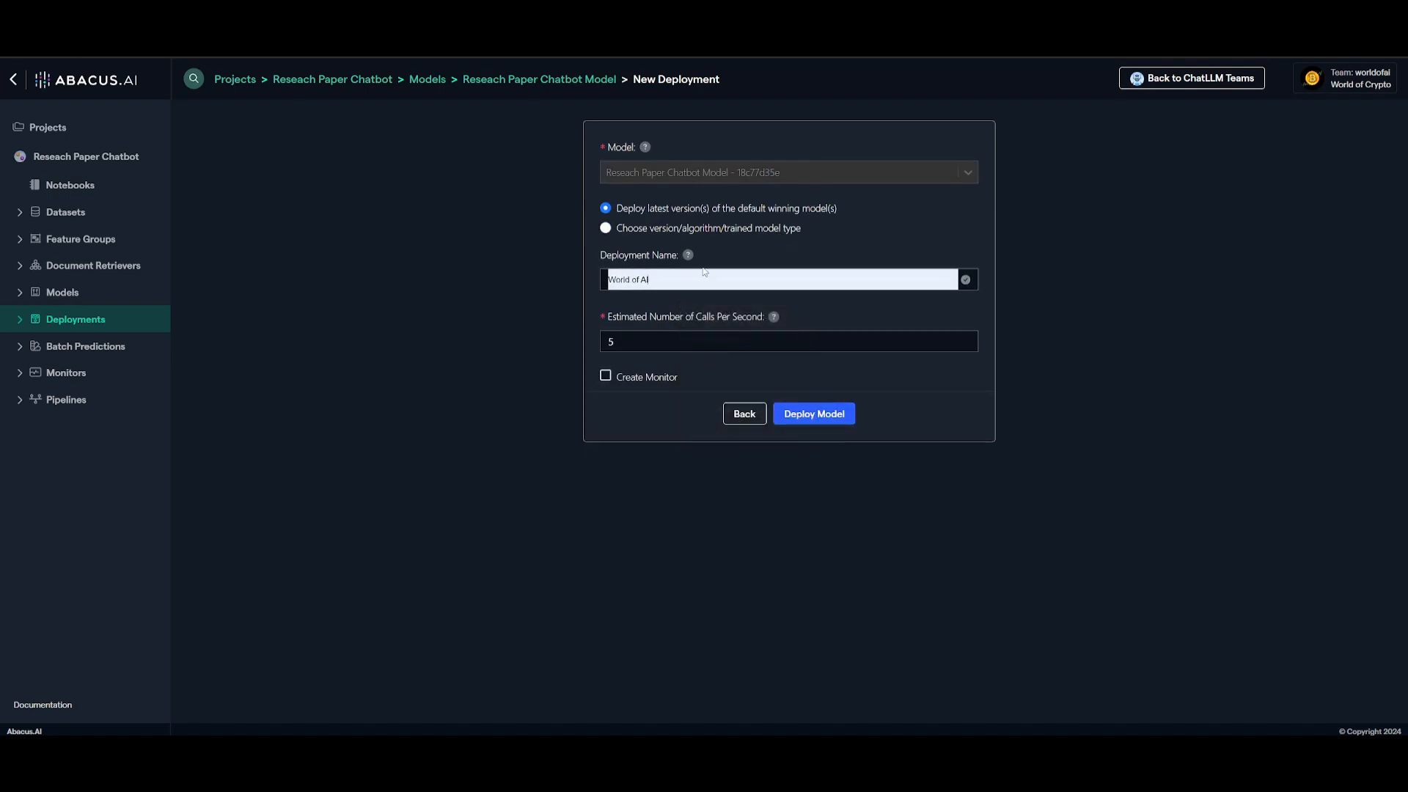
click(827, 420)
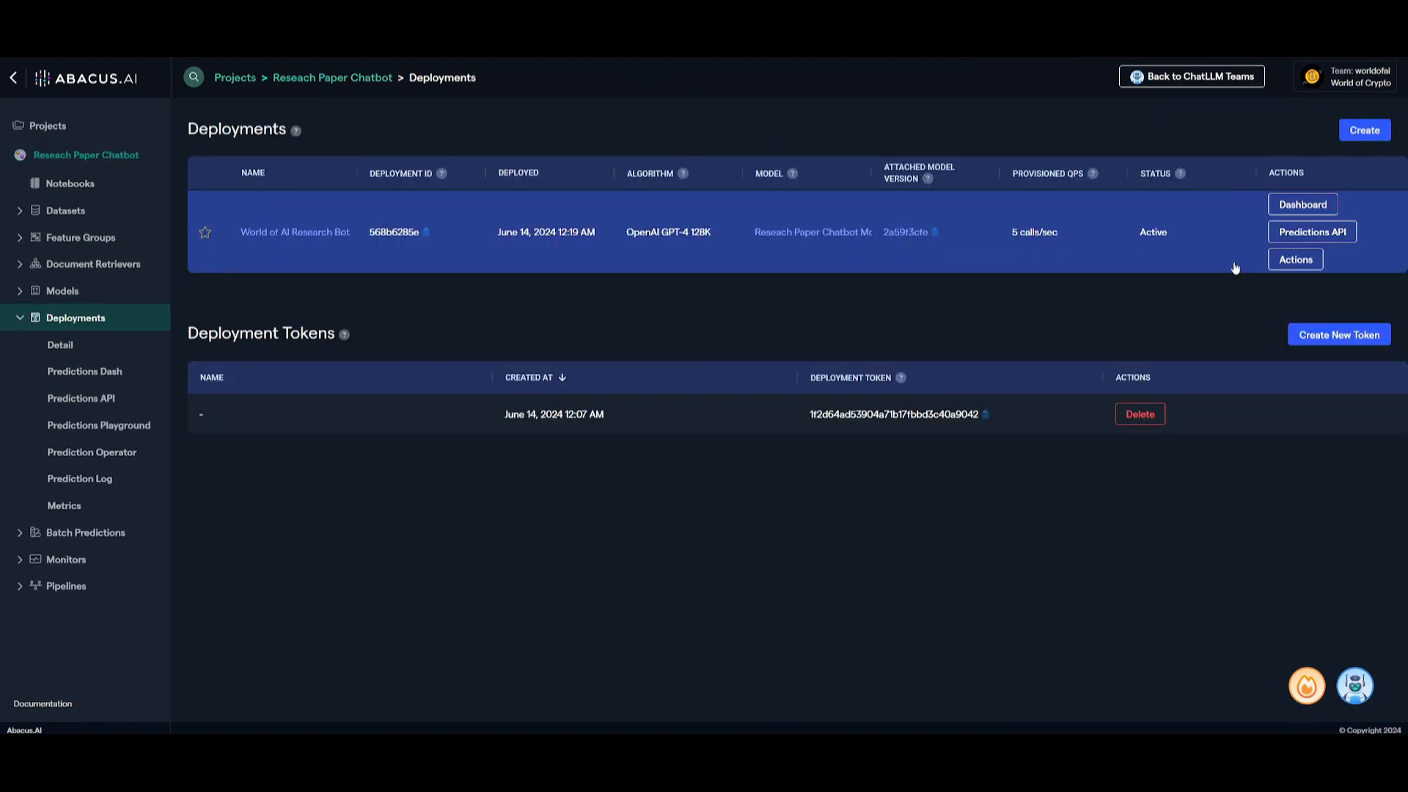
Open the World of AI Research Bot deployment in Abacus.AI Chat from its dashboard and view the selectable bots
click(1216, 262)
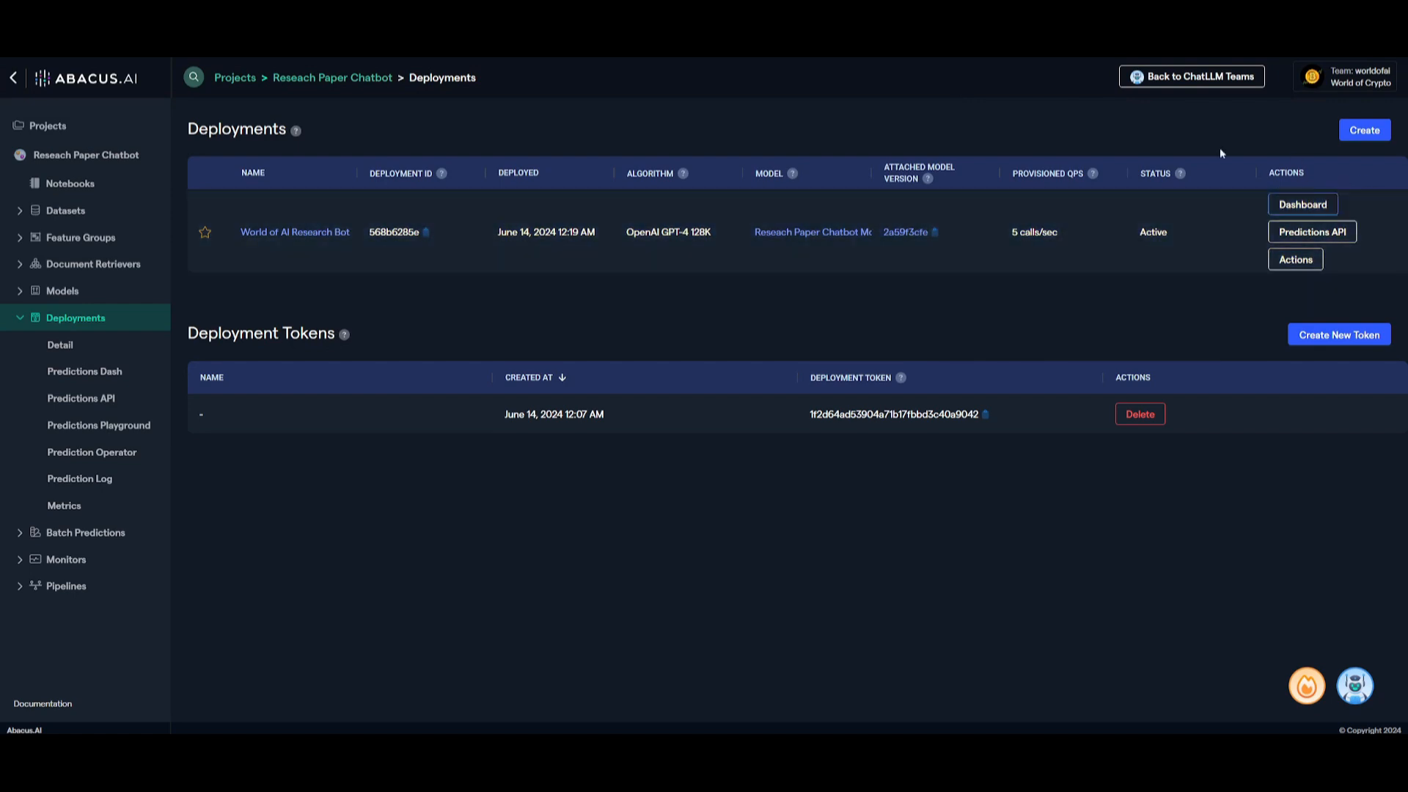
click(1304, 205)
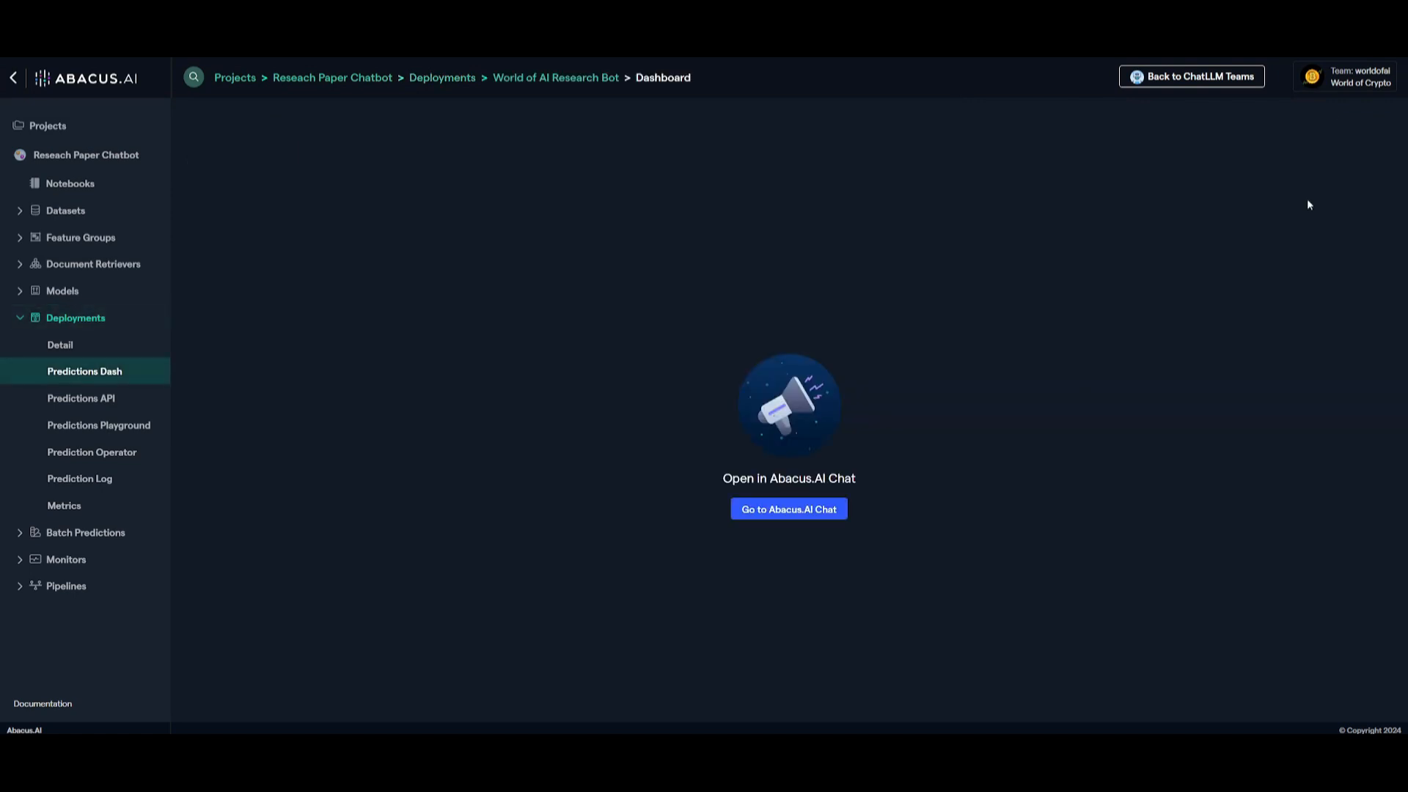
click(805, 513)
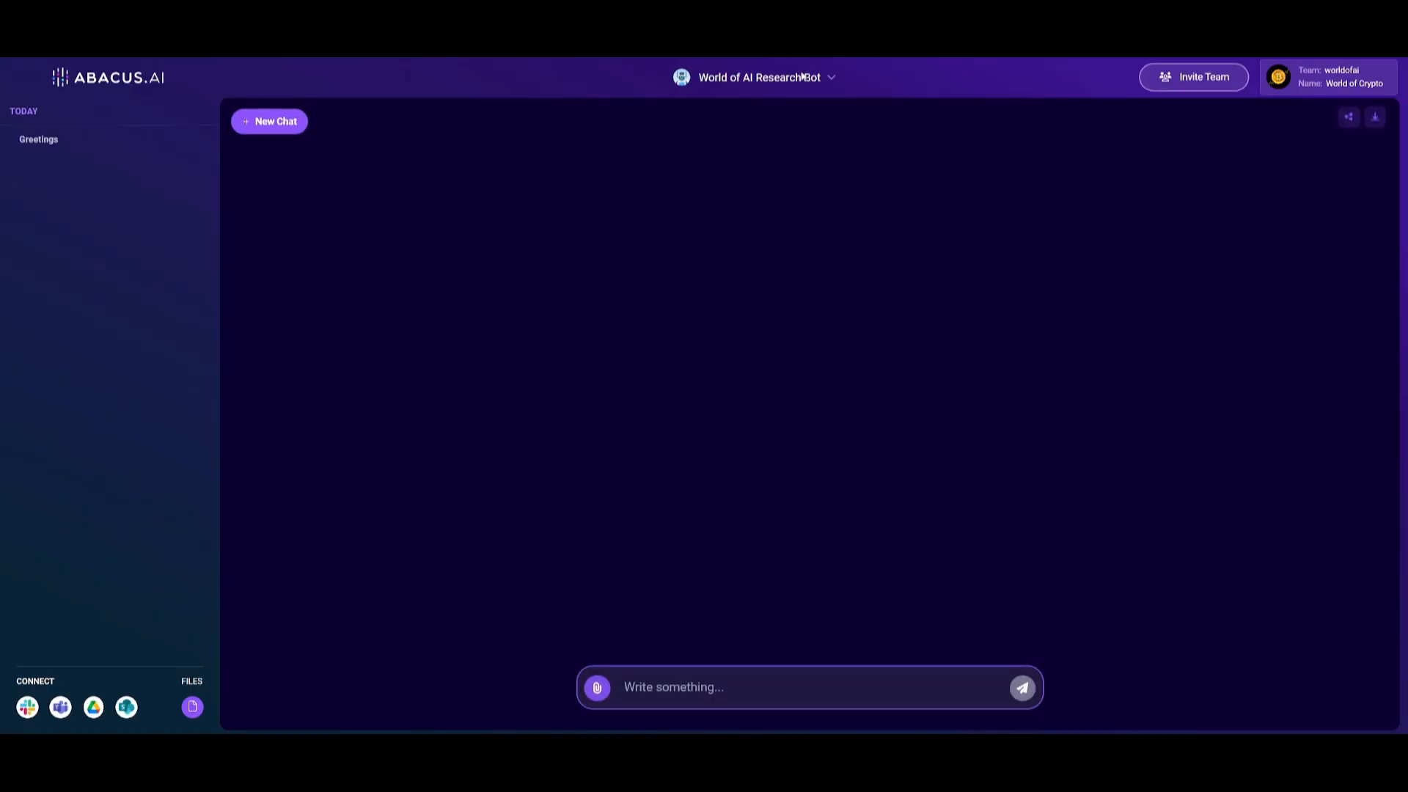
click(752, 76)
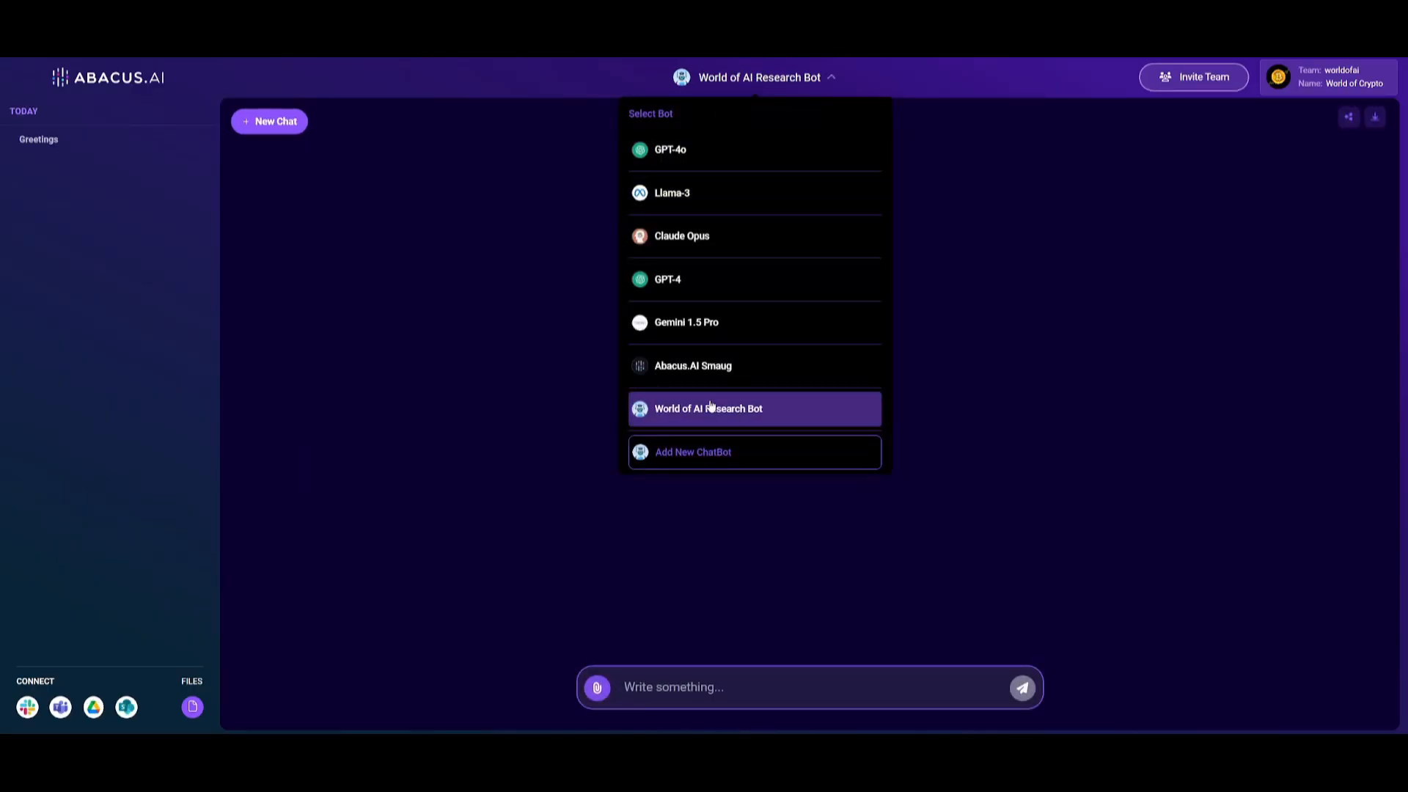
Ask the World of AI Research Bot "what is the purpose of husky"
click(680, 631)
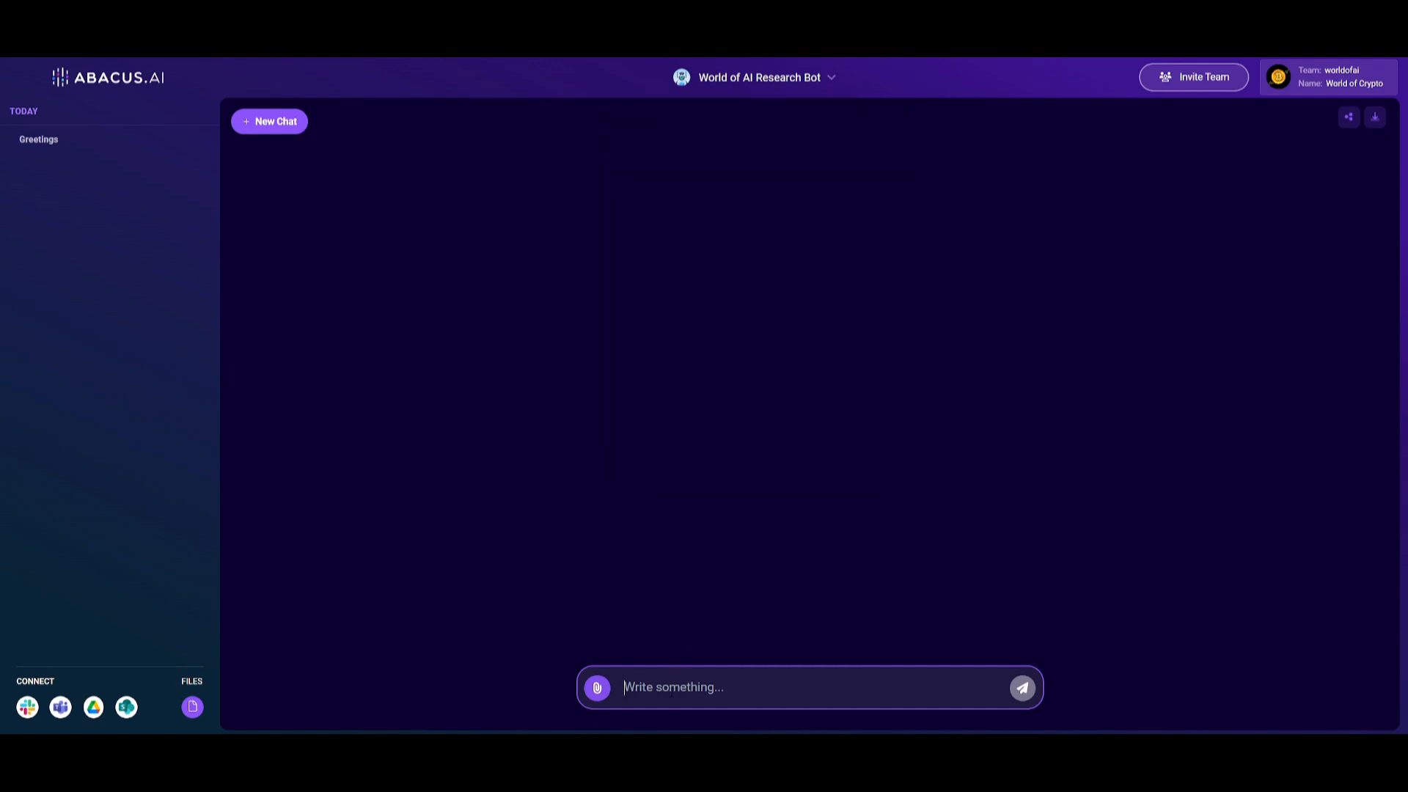
text(what is the purpose)
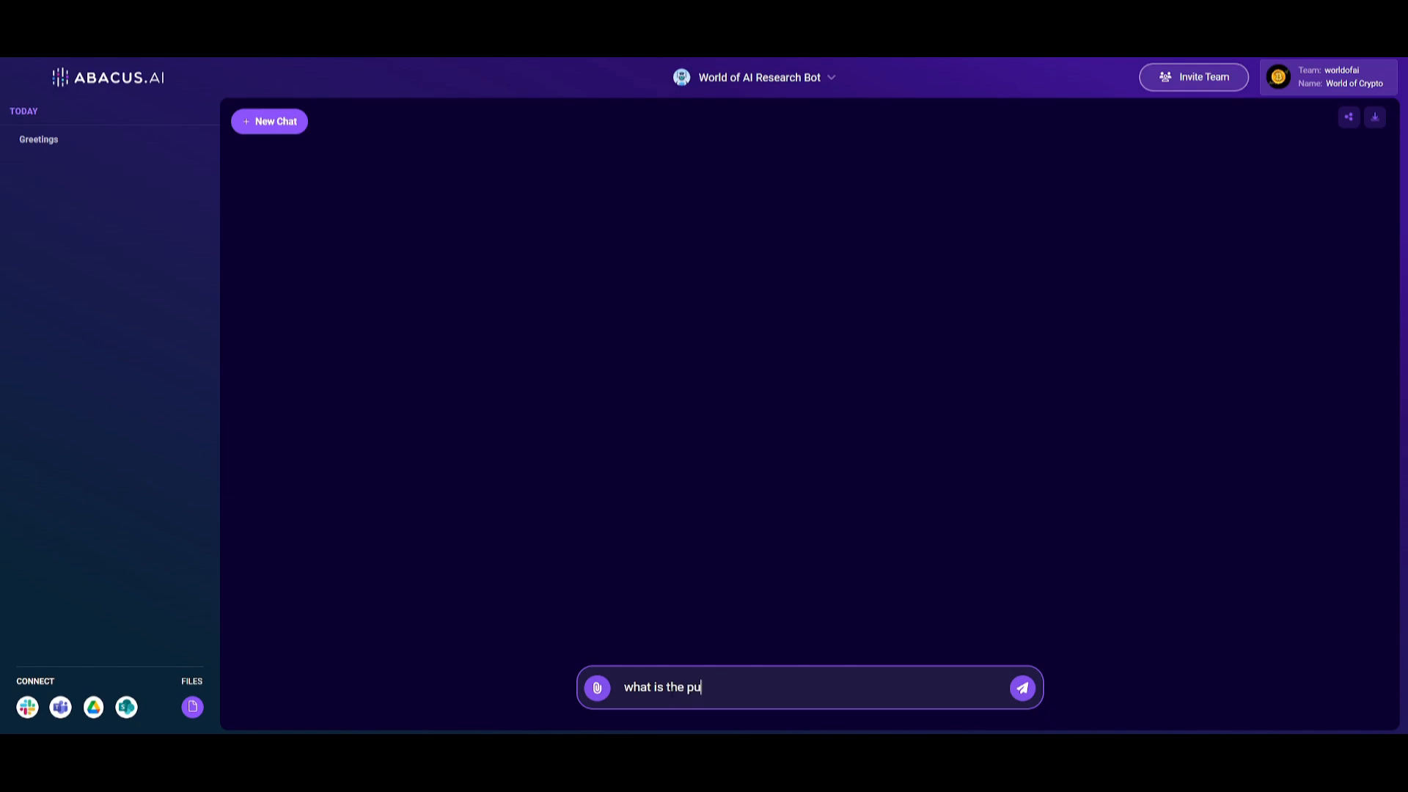
text( of husky)
key(Return)
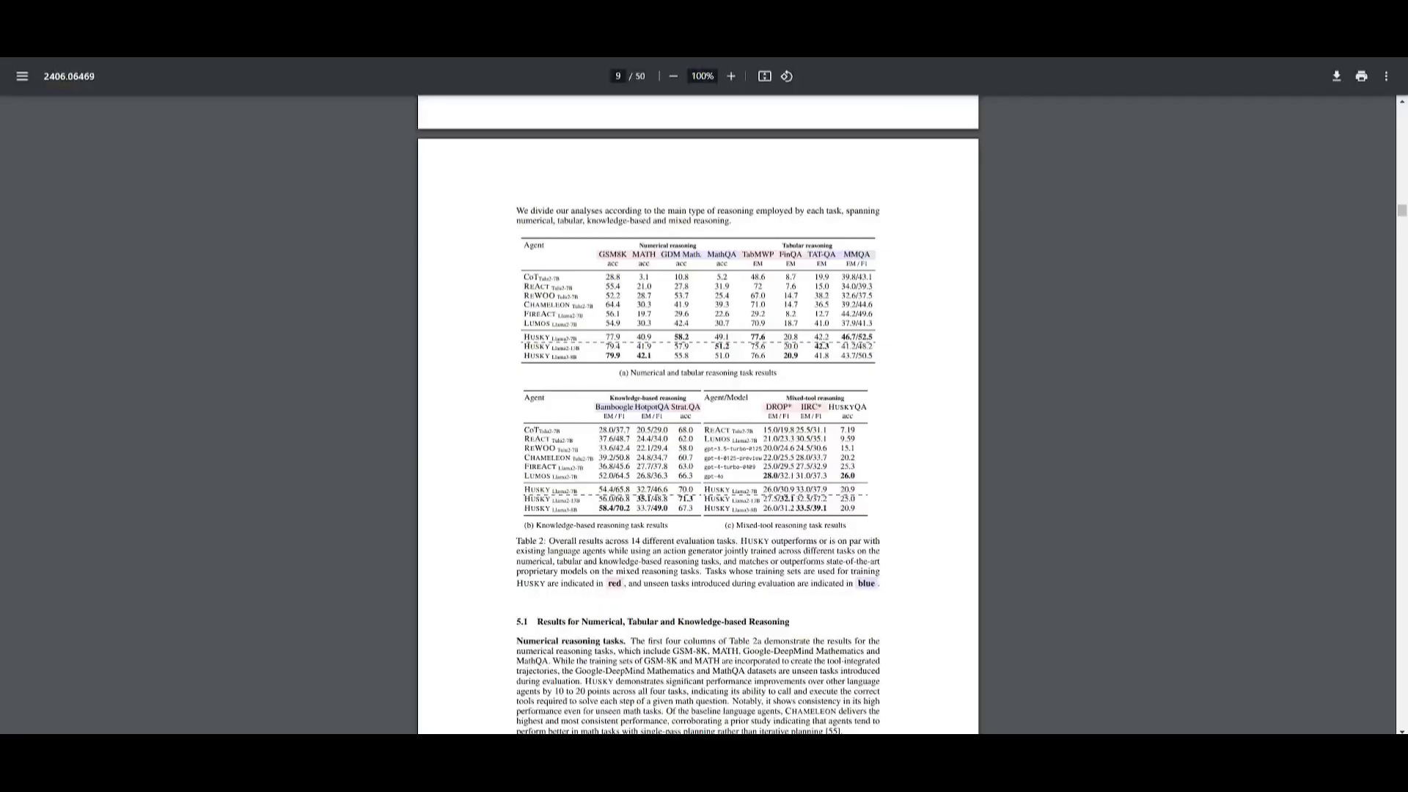
Copy the section 5.1 heading "Results for Numerical, Tabular and Knowledge-based Reasoning" from the research paper PDF
scroll(571, 424, down, 5)
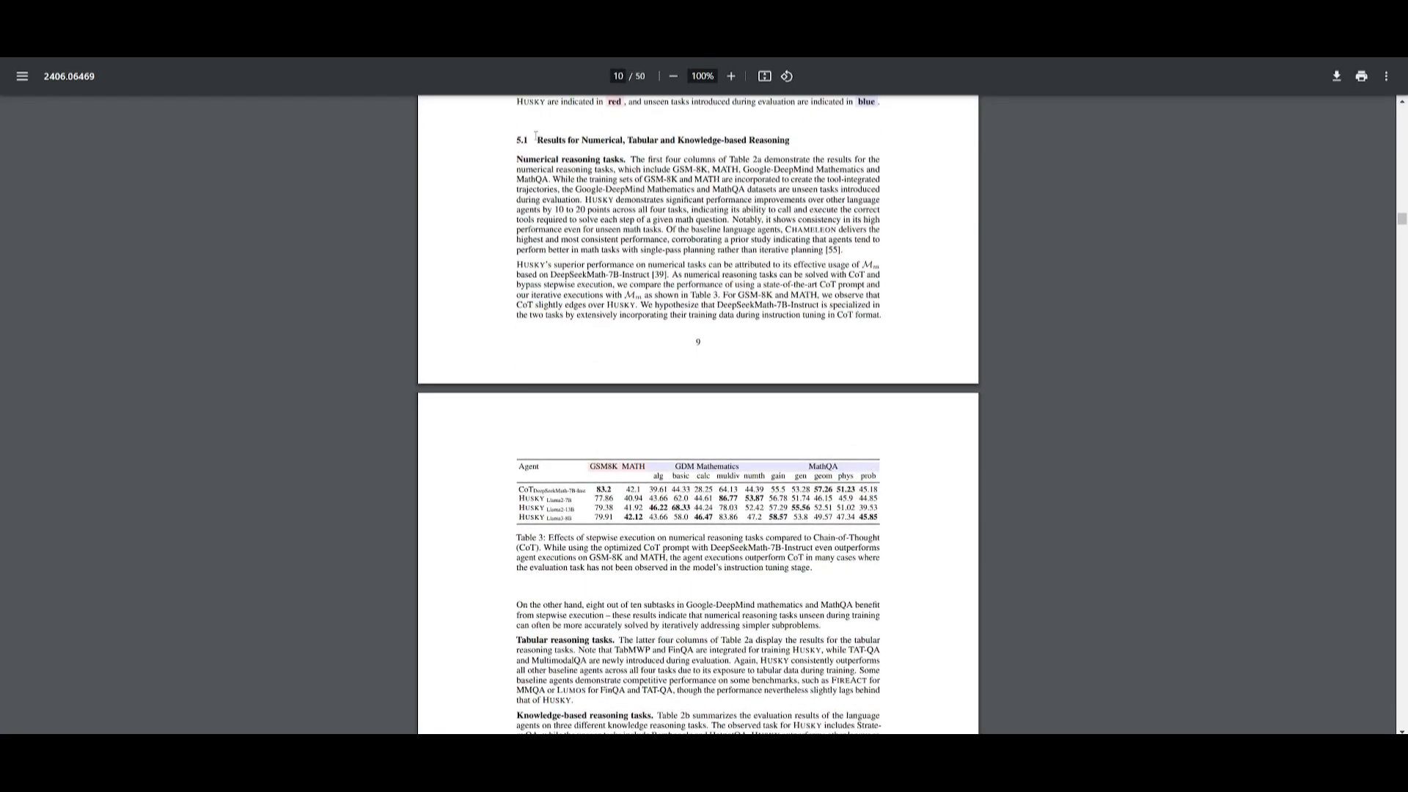
drag(535, 136, 833, 137)
key(ctrl+c)
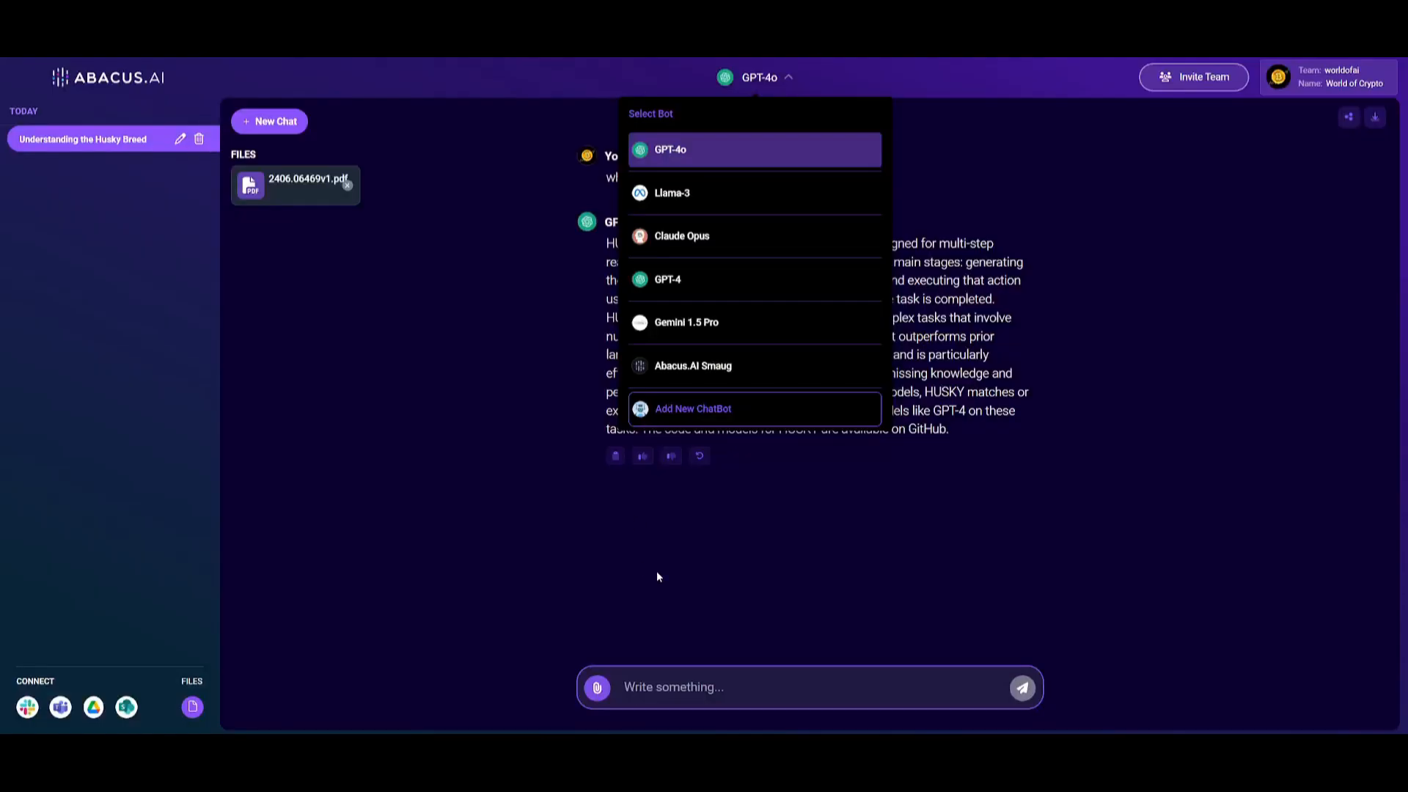
click(660, 570)
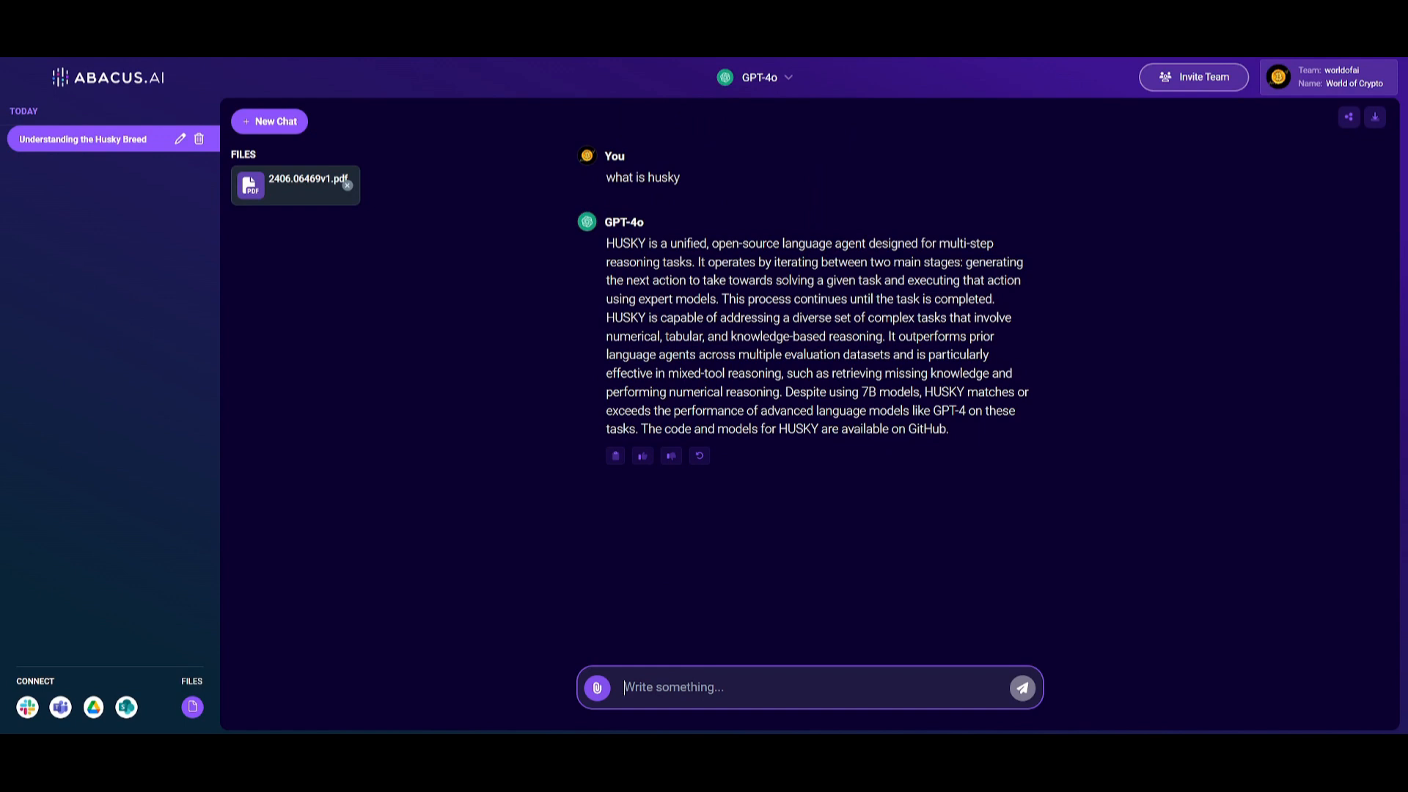
Ask GPT-4o to "emphasis more on Results for Numerical, Tabular and Knowledge-based Reasoning this section of the research paper" and read the reply
text(emph)
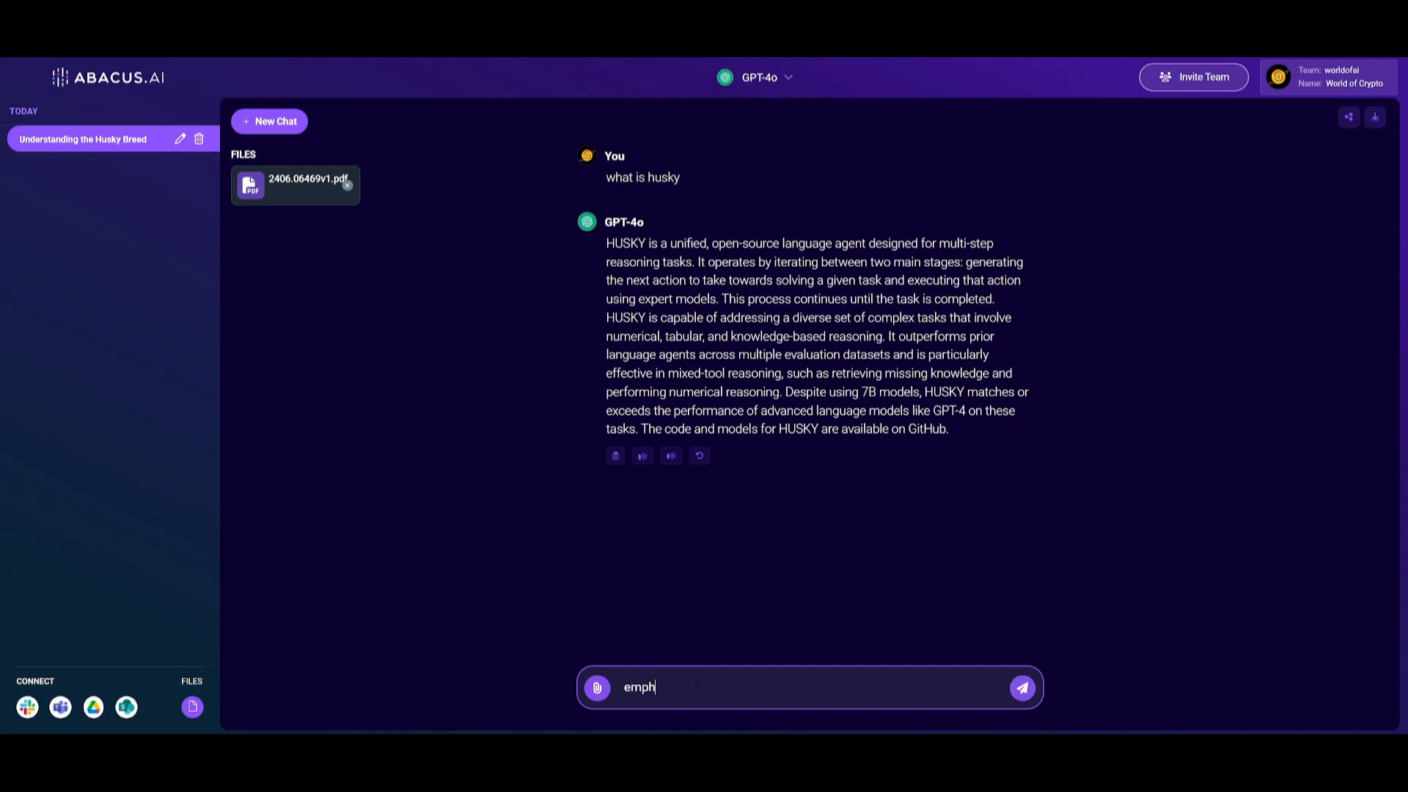
text(asis more on)
key(ctrl+v)
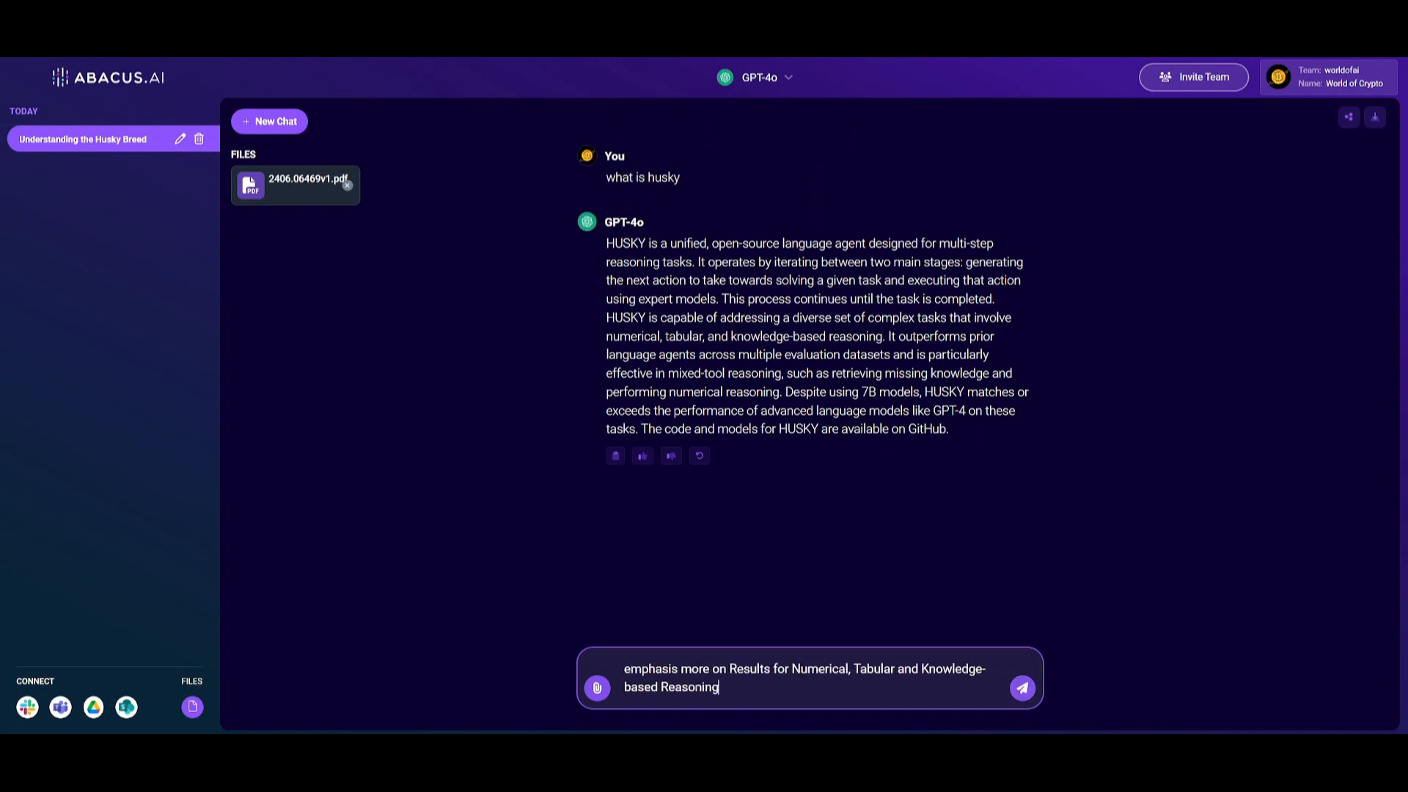
text(this section of the research paper!)
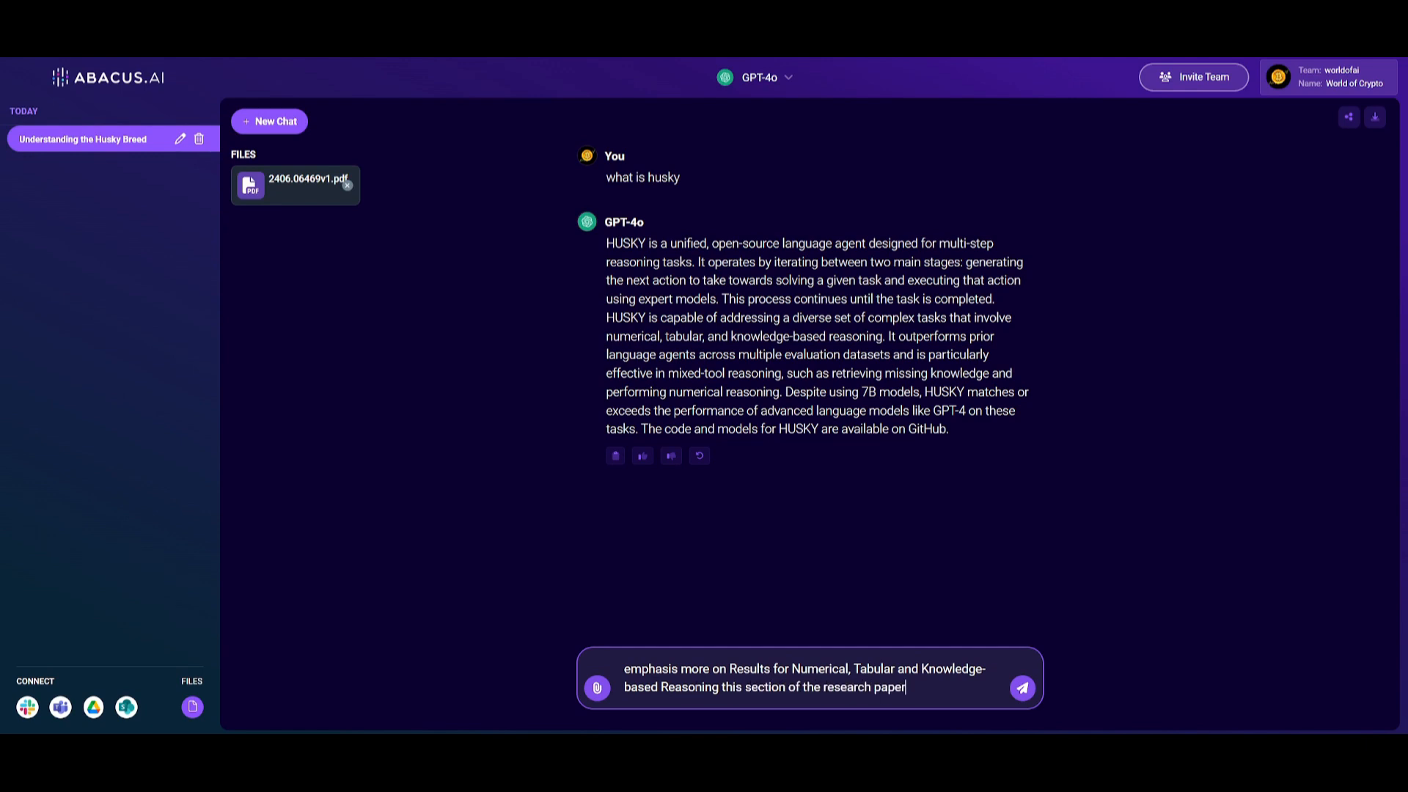
key(Return)
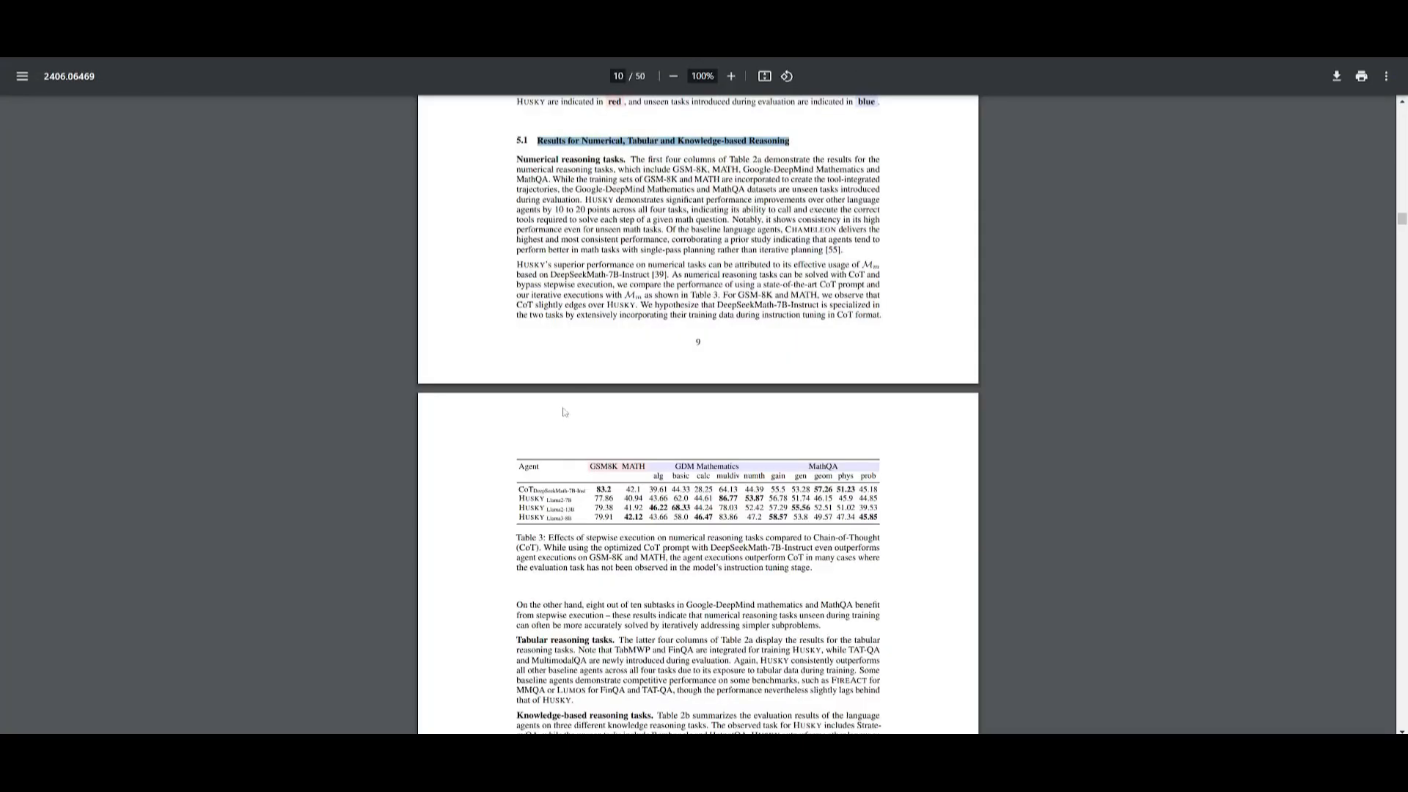
scroll(686, 407, down, 4)
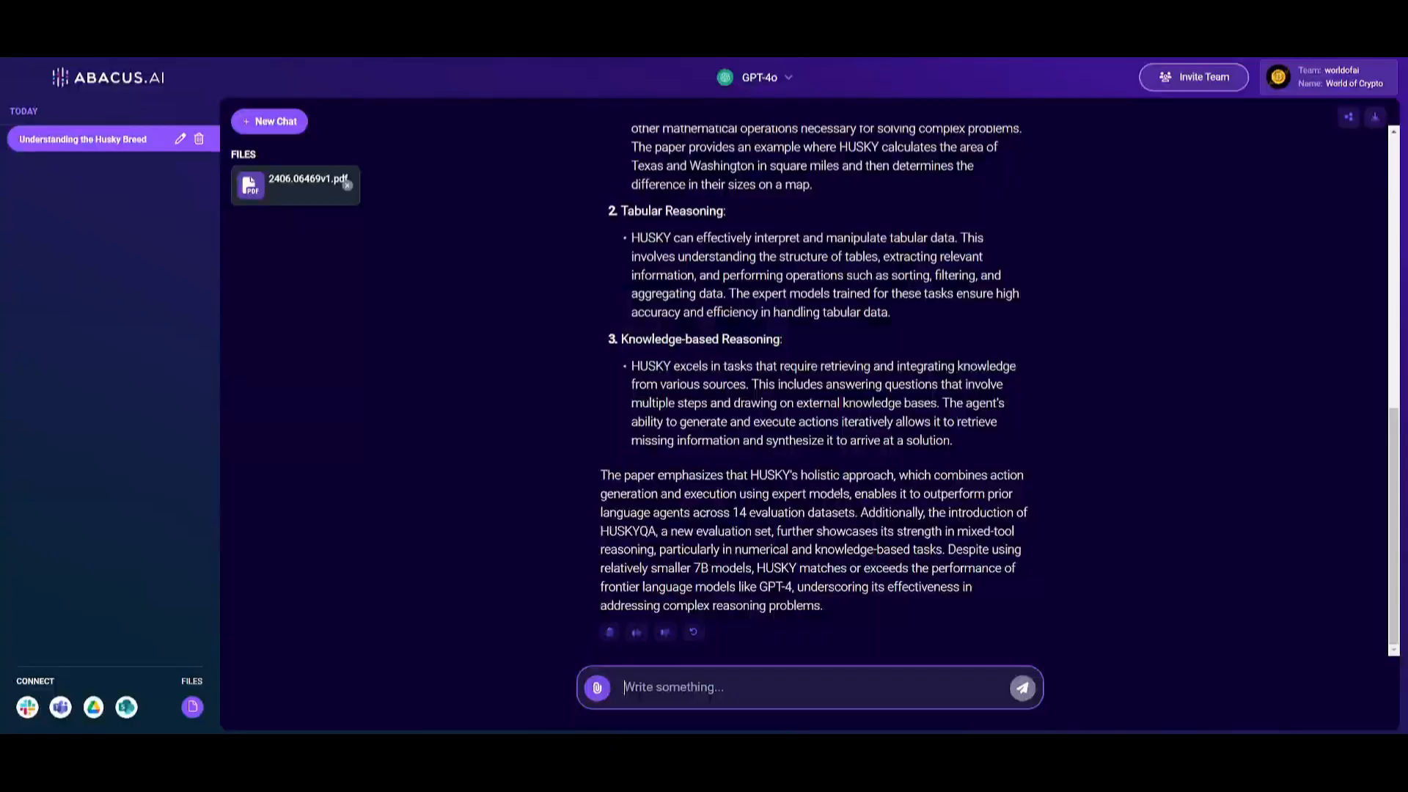
scroll(691, 230, up, 6)
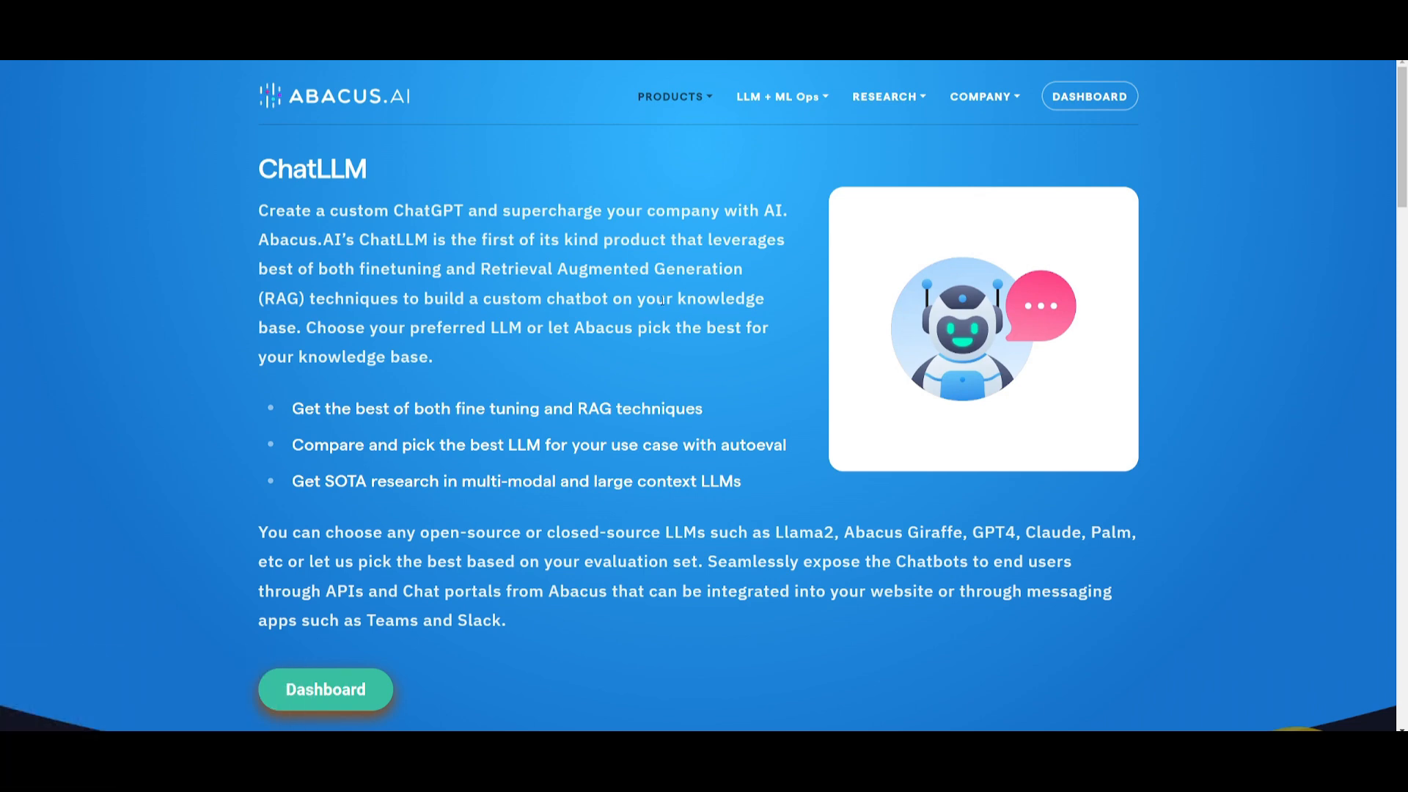
Examine the ChatLLM product page on the Abacus.AI website, from its introduction to the feature showcase
scroll(643, 328, down, 2)
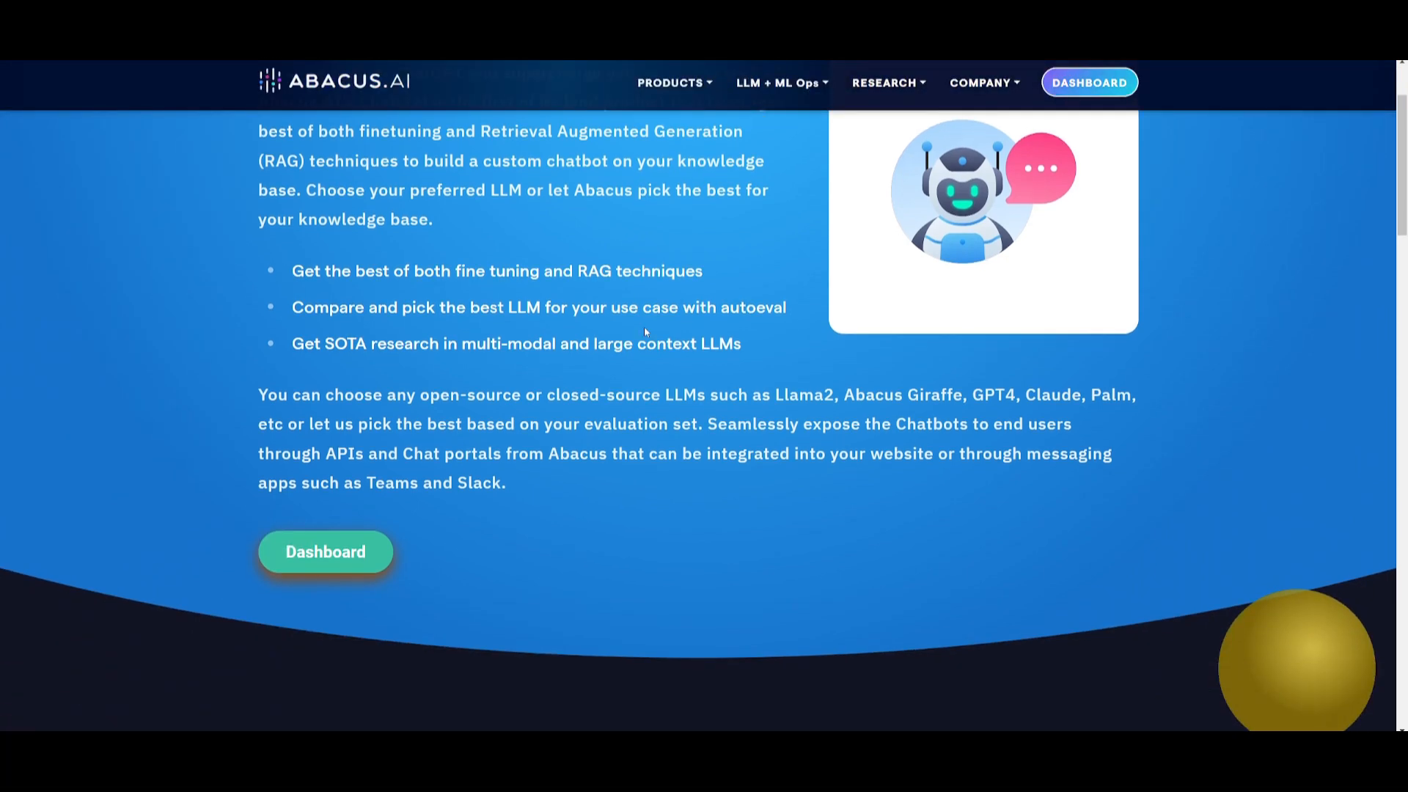
scroll(634, 305, down, 3)
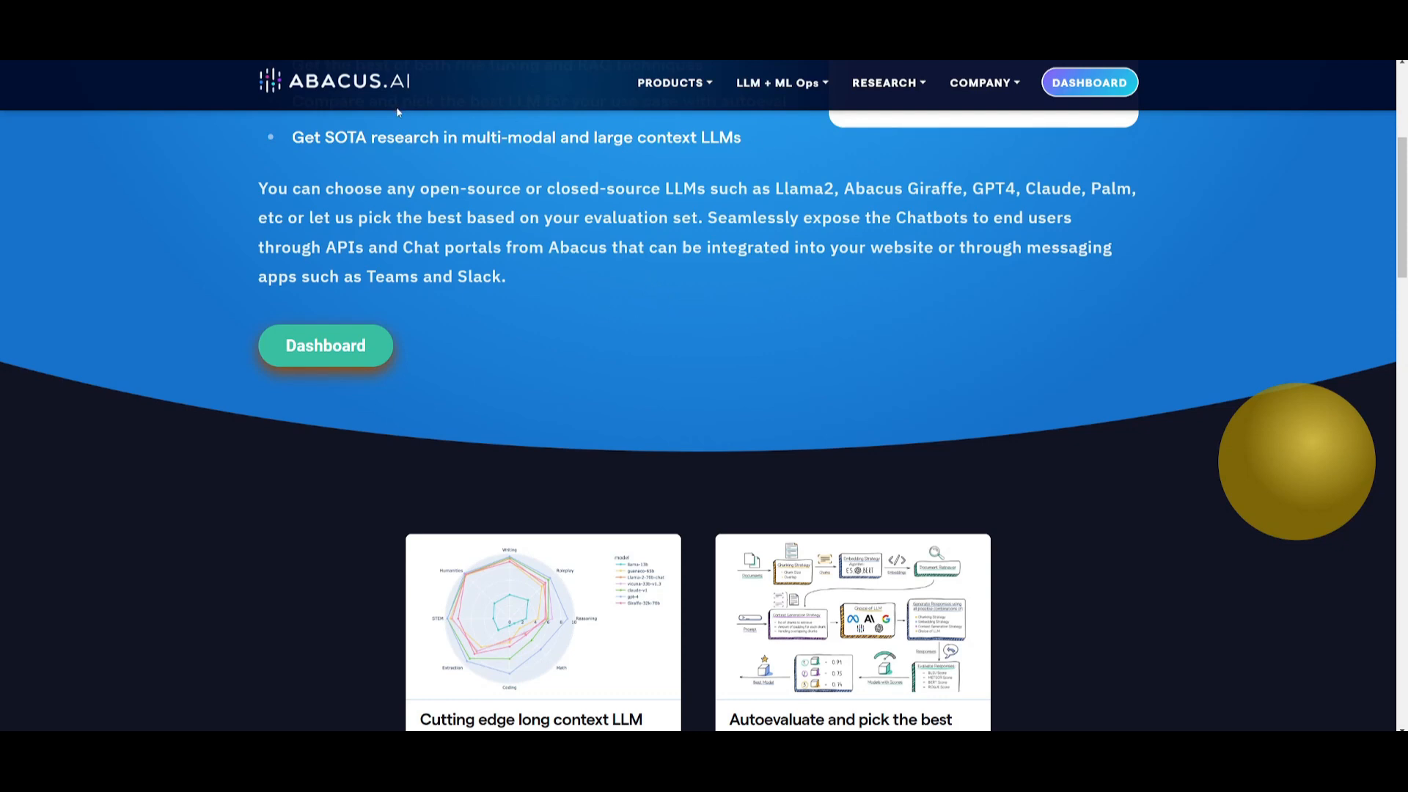
scroll(433, 242, down, 15)
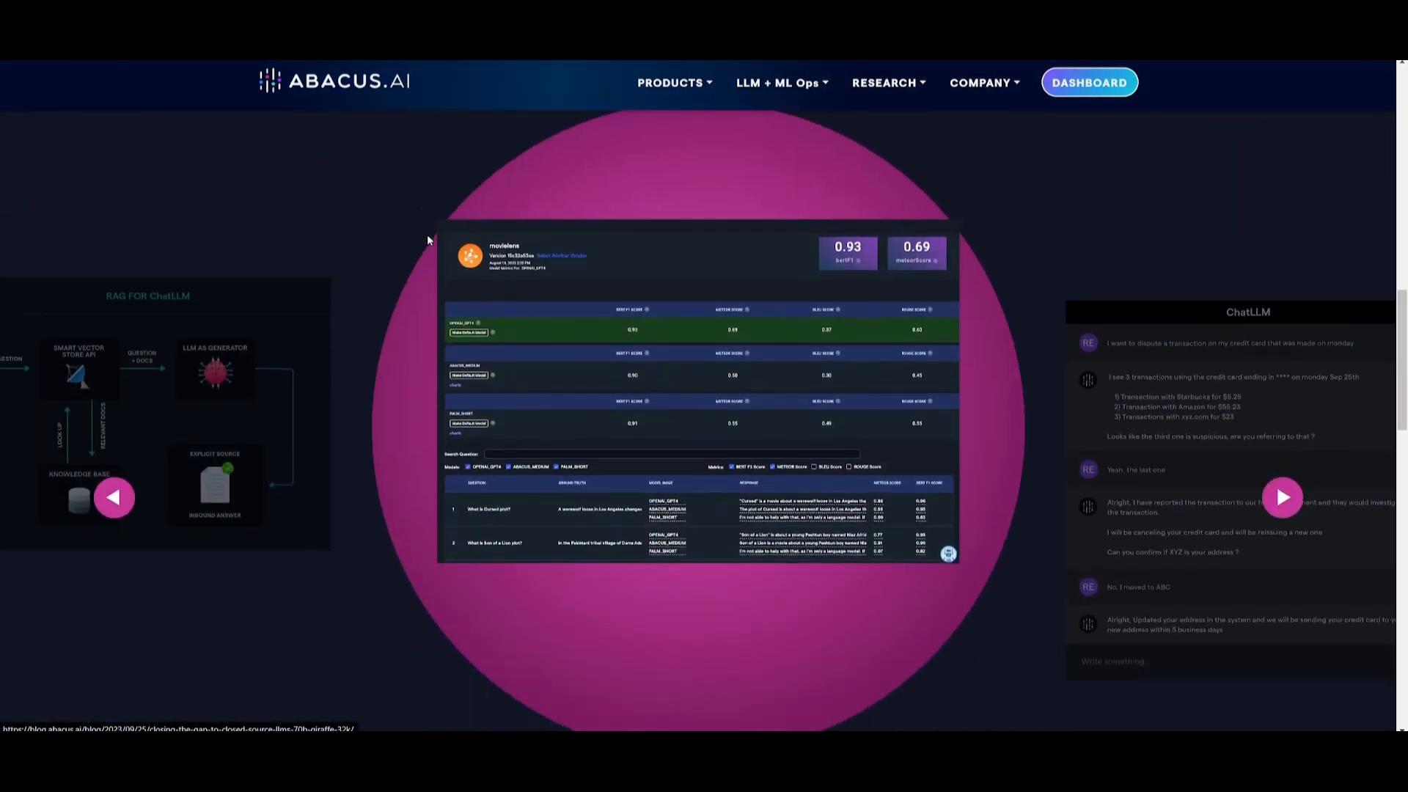
scroll(429, 229, down, 10)
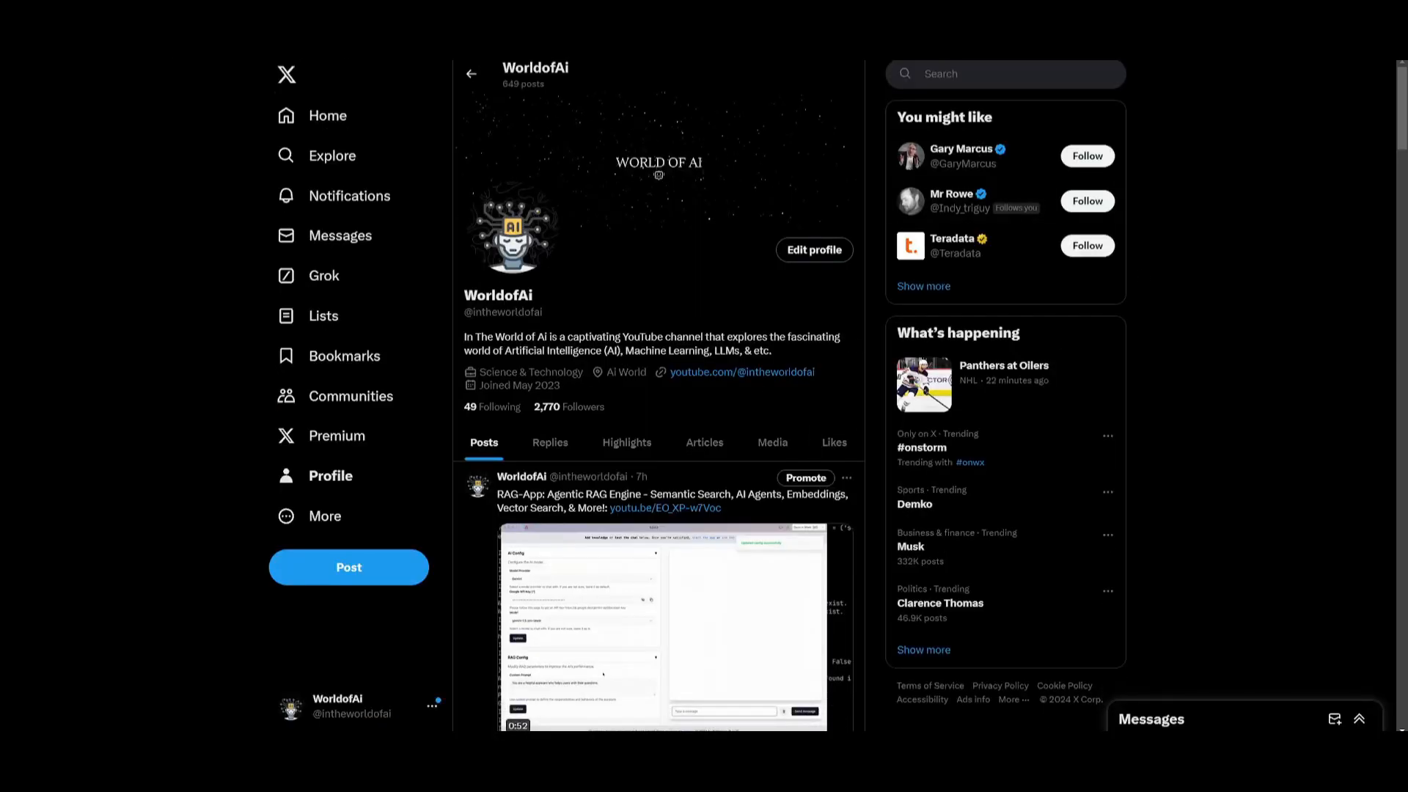
Skim the posts on the WorldofAi X profile and the list of videos on the WorldofAI YouTube channel
scroll(602, 376, down, 5)
scroll(600, 376, down, 10)
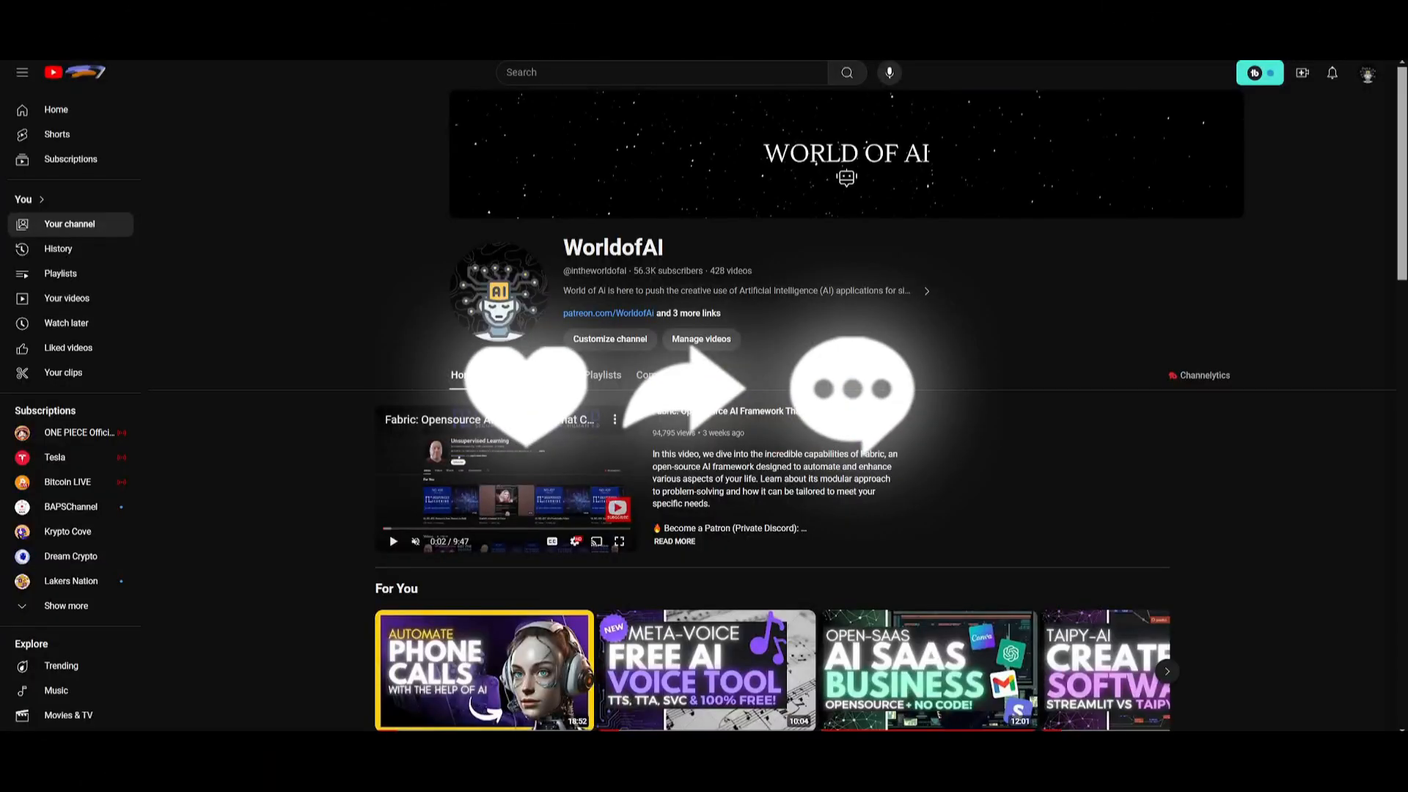
click(506, 375)
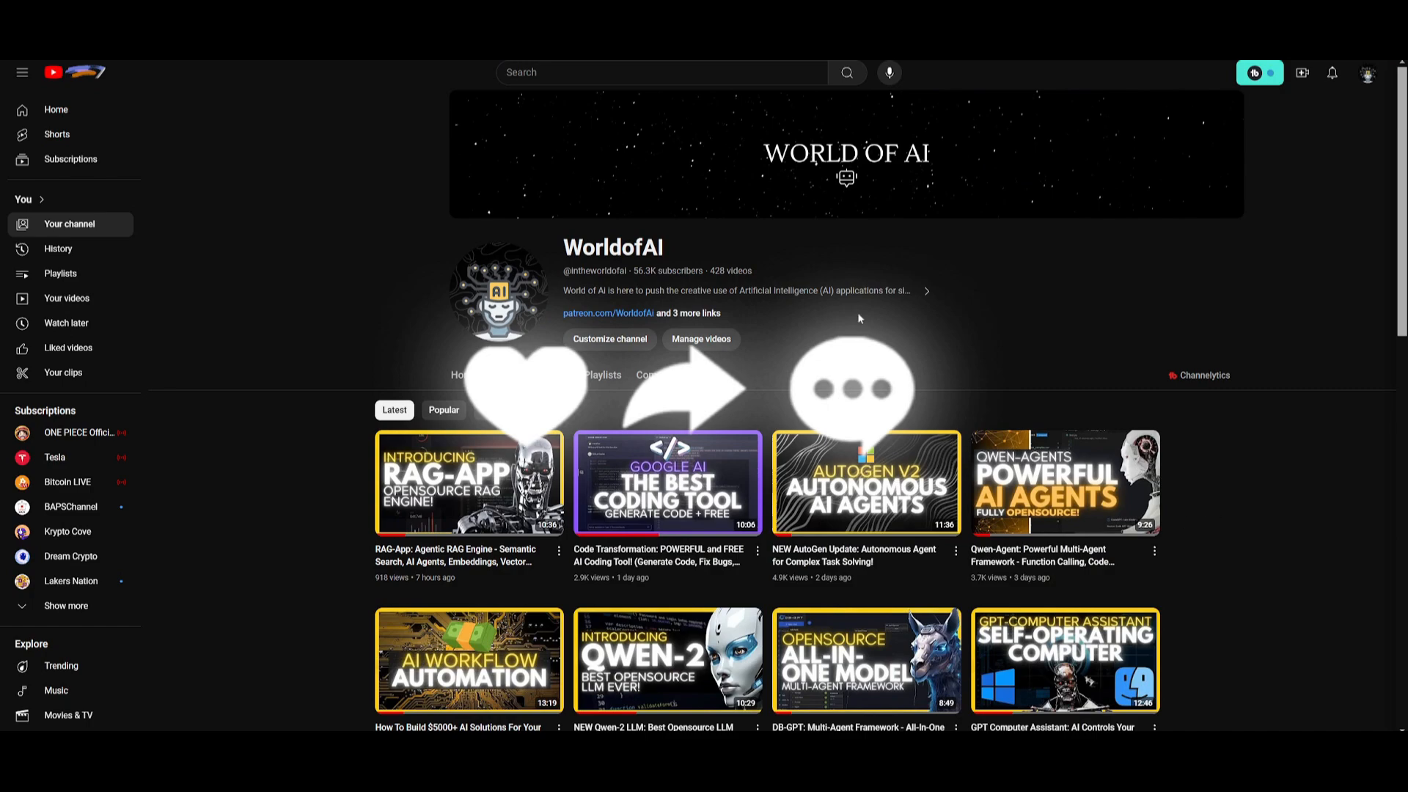
scroll(623, 366, down, 12)
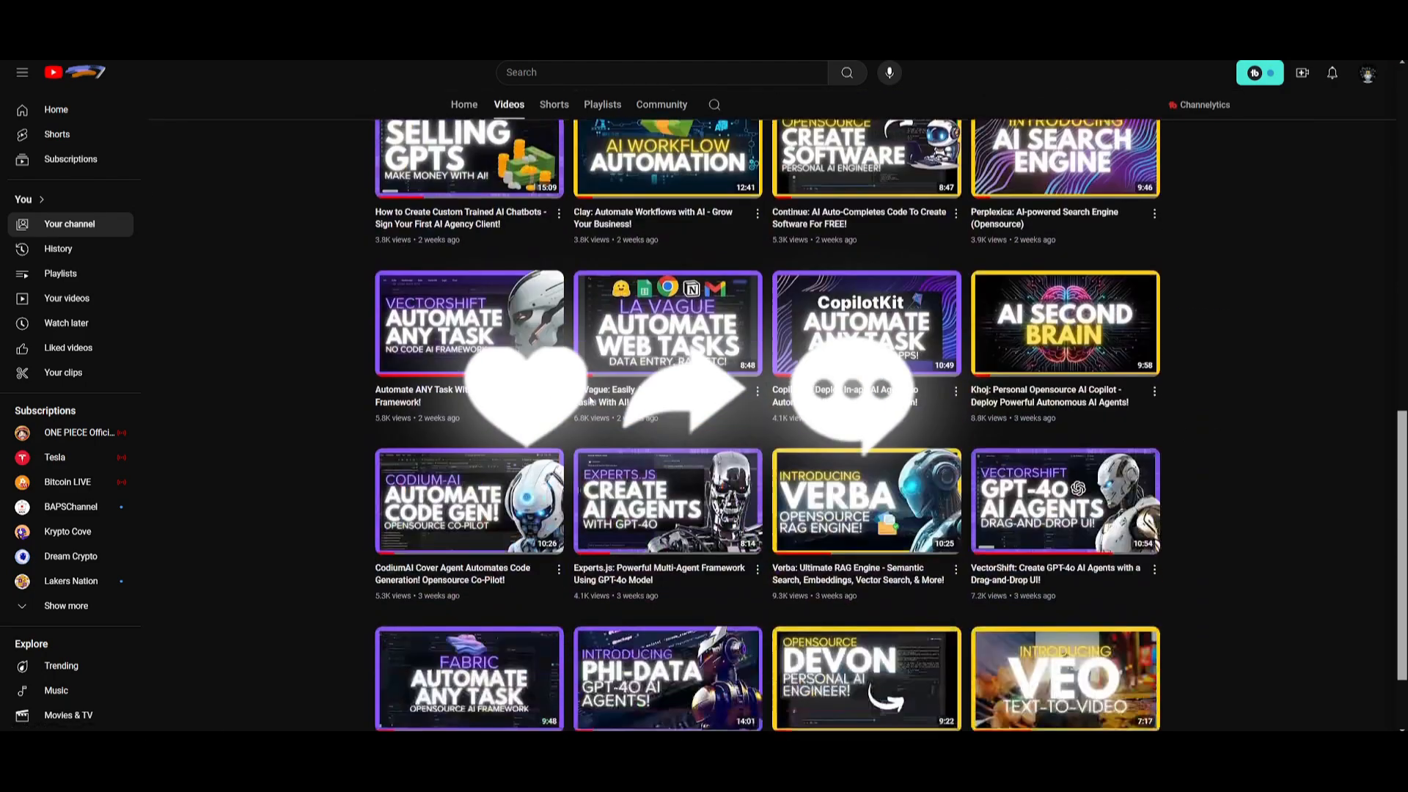
scroll(589, 399, down, 7)
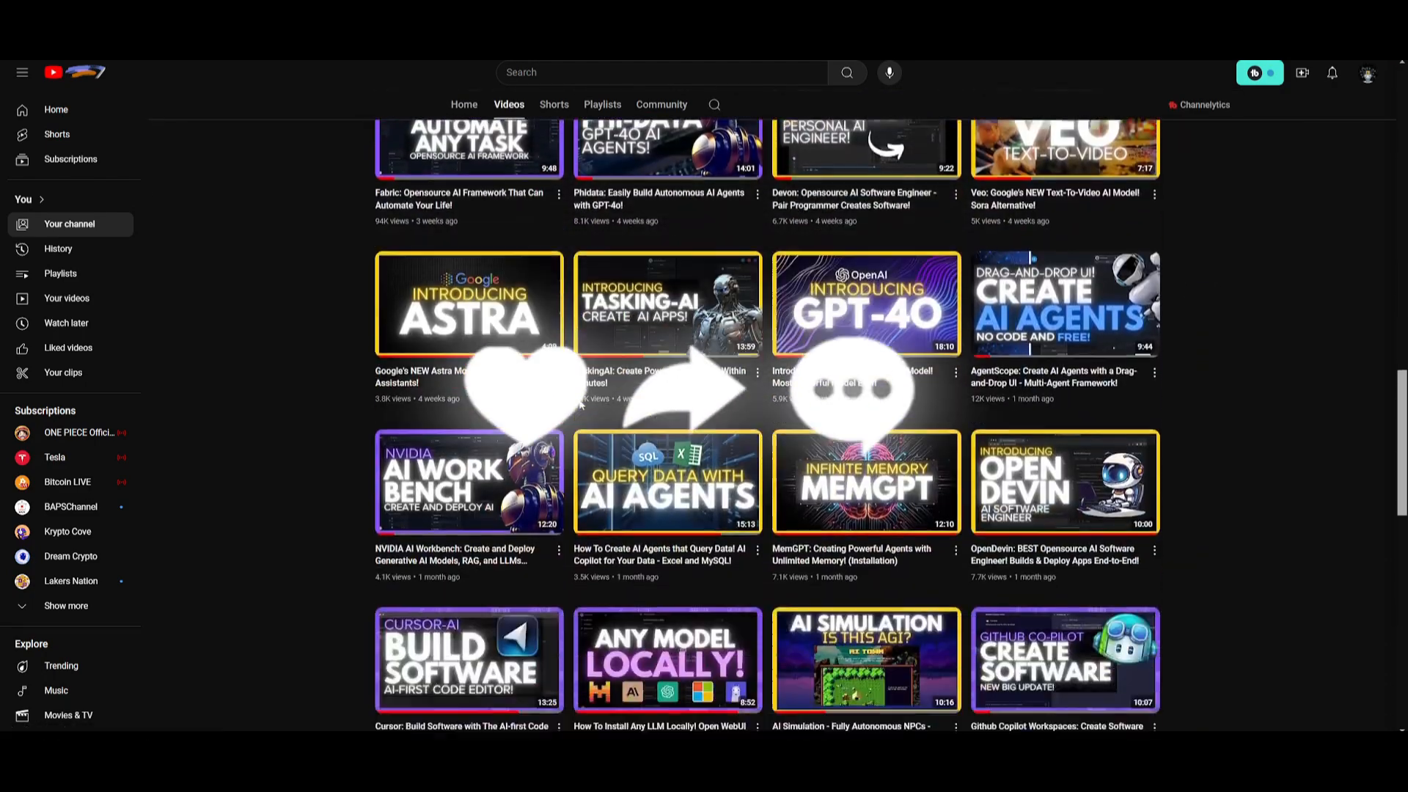
scroll(579, 405, down, 10)
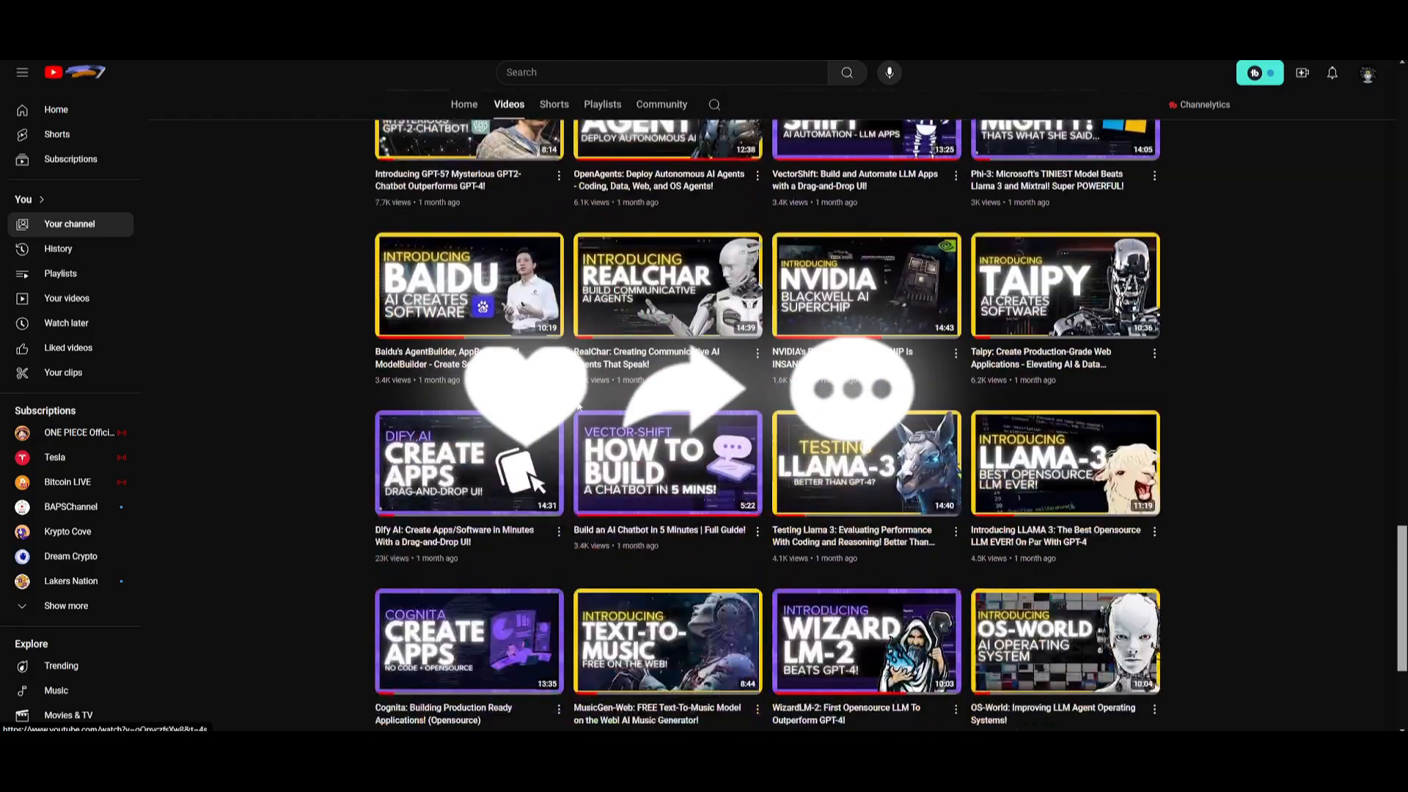
scroll(580, 405, down, 7)
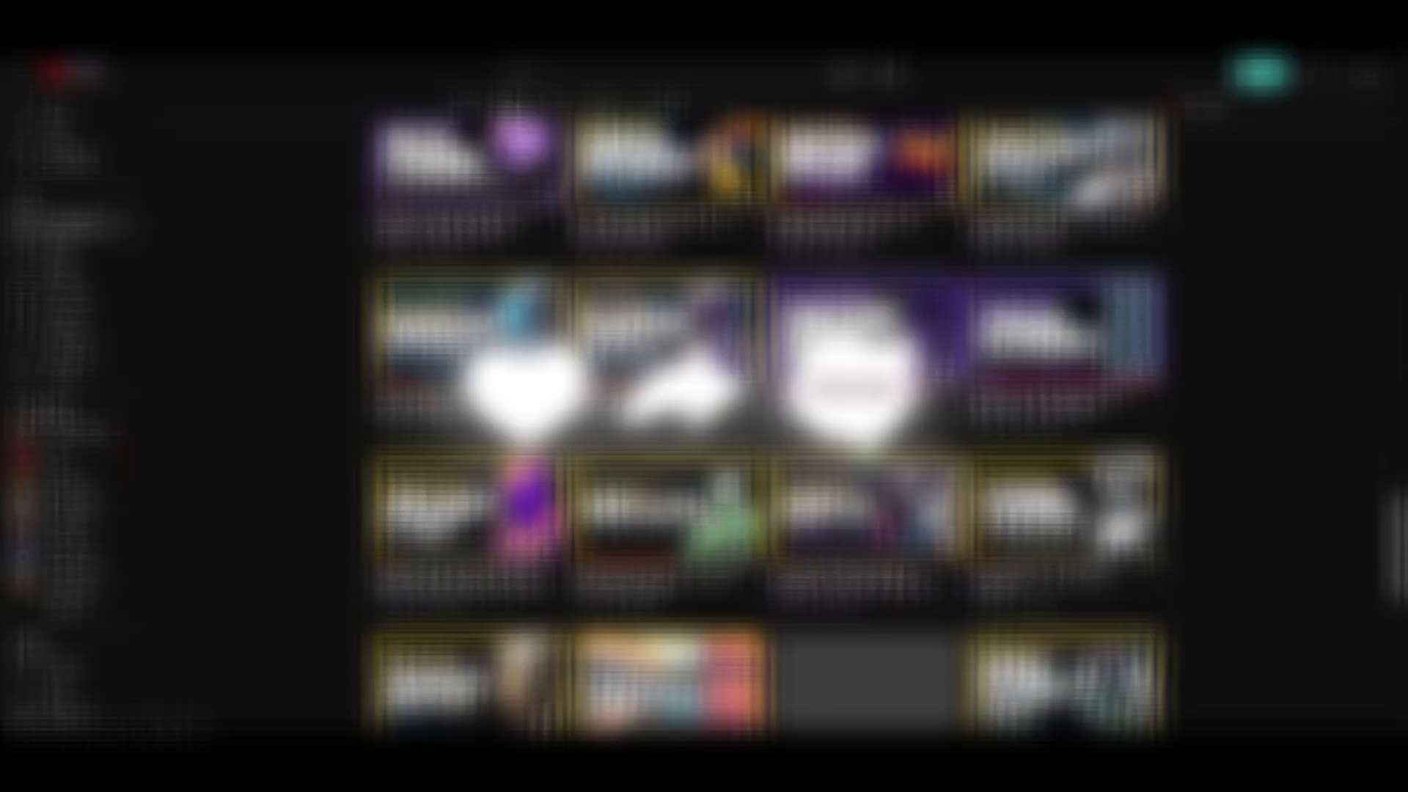